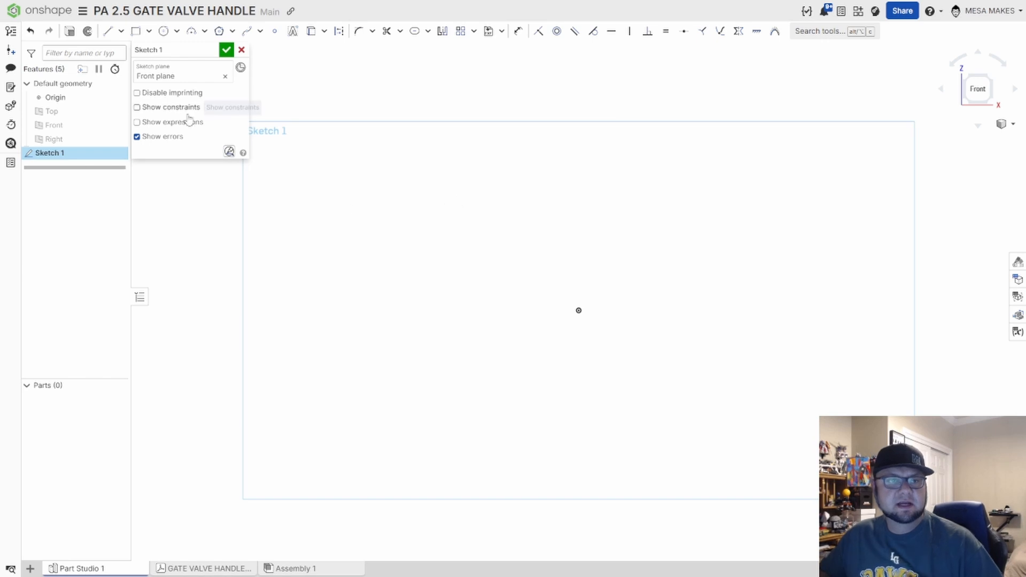
Sketch a horizontal construction line starting at the origin and set its length to 2.126.
{"action": "left_click", "coordinate": [107, 31]}
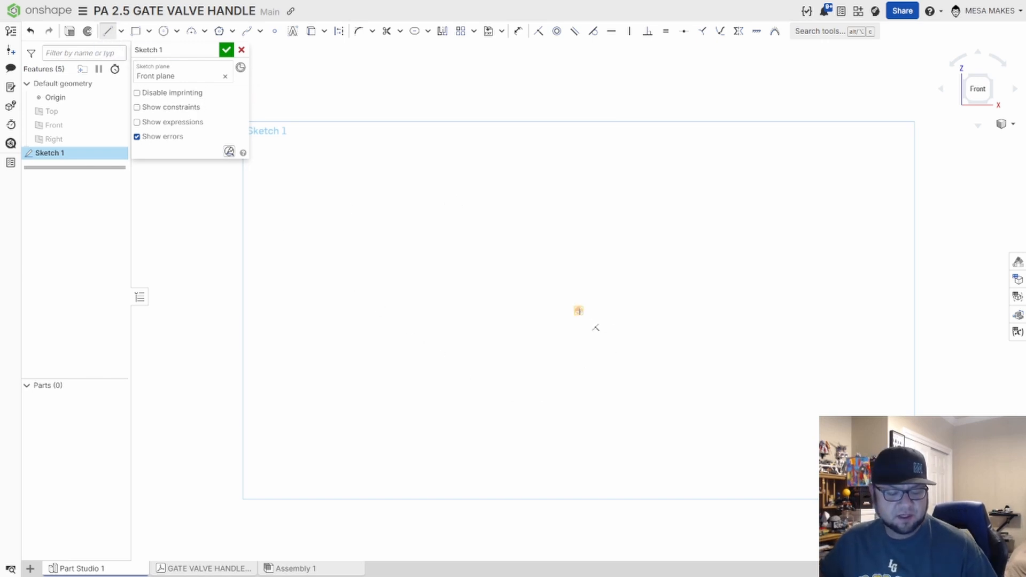
{"action": "left_click", "coordinate": [579, 310]}
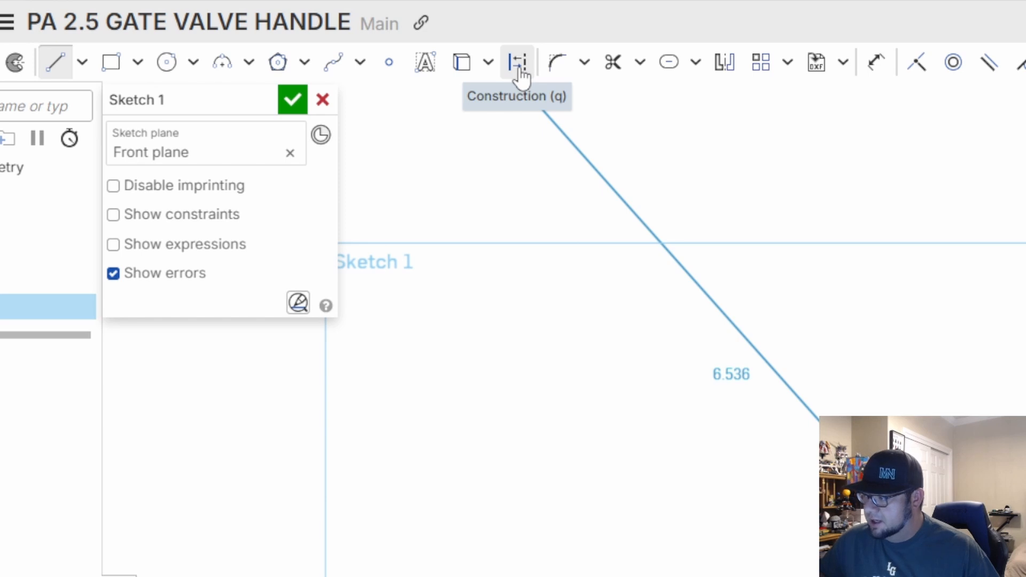
{"action": "left_click", "coordinate": [521, 76]}
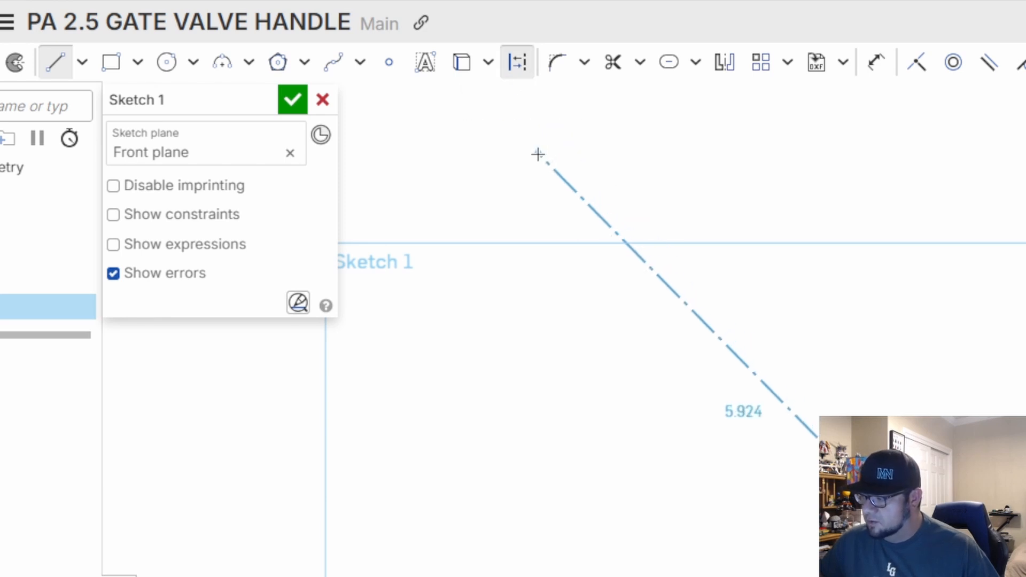
{"action": "key", "text": "q"}
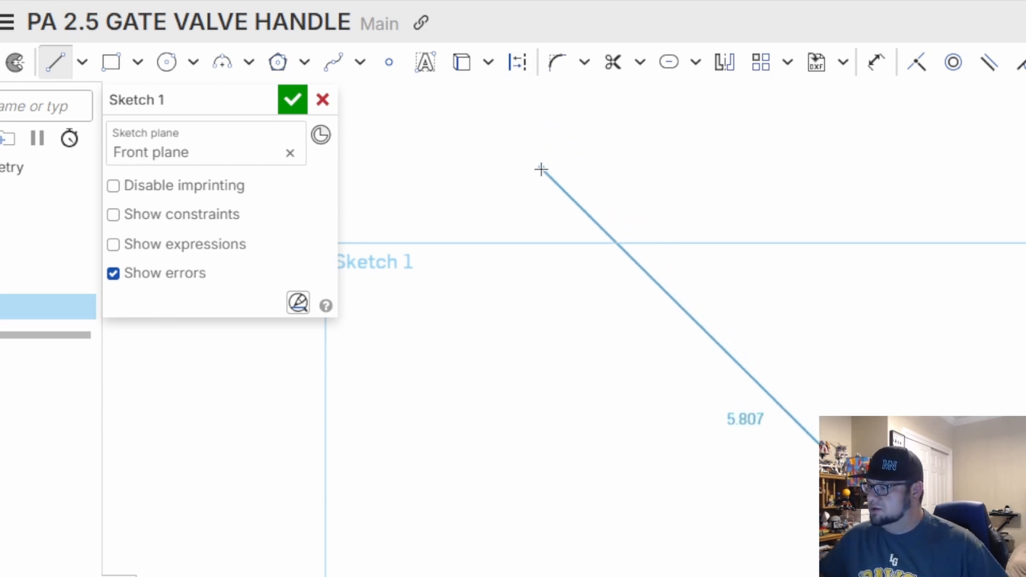
{"action": "key", "text": "q"}
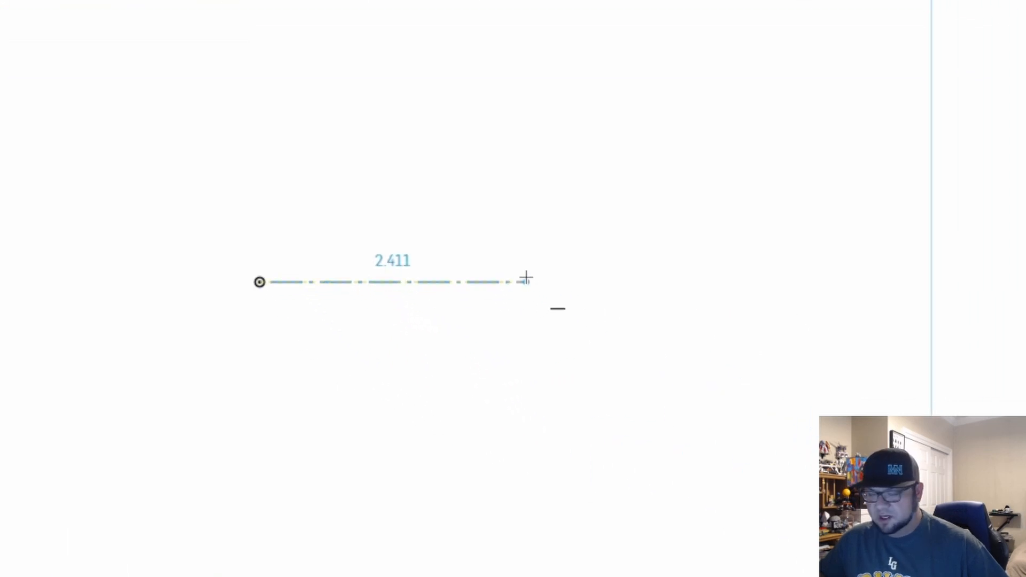
{"action": "left_click", "coordinate": [526, 278]}
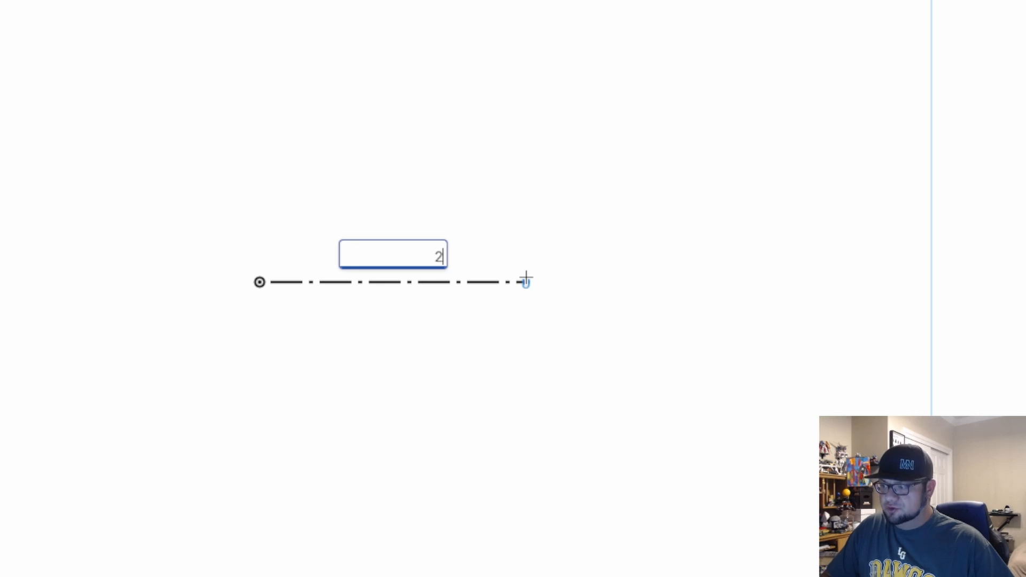
{"action": "type", "text": "2.1"}
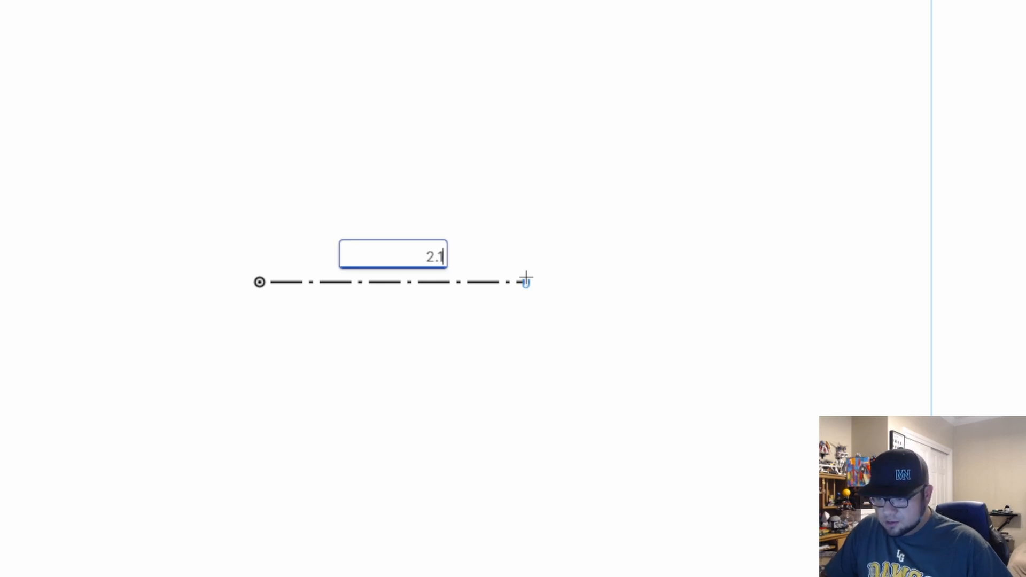
{"action": "type", "text": "26"}
{"action": "key", "text": "Return"}
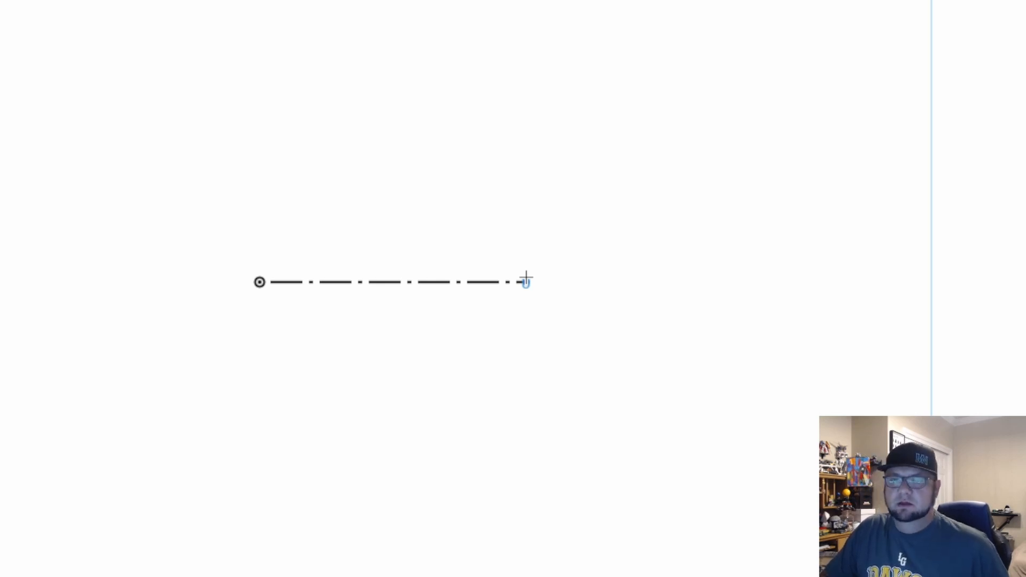
Continue from the horizontal line's free end with an upward-slanting construction line 0.984 long.
{"action": "scroll", "coordinate": [653, 236], "scroll_direction": "down", "scroll_amount": 2}
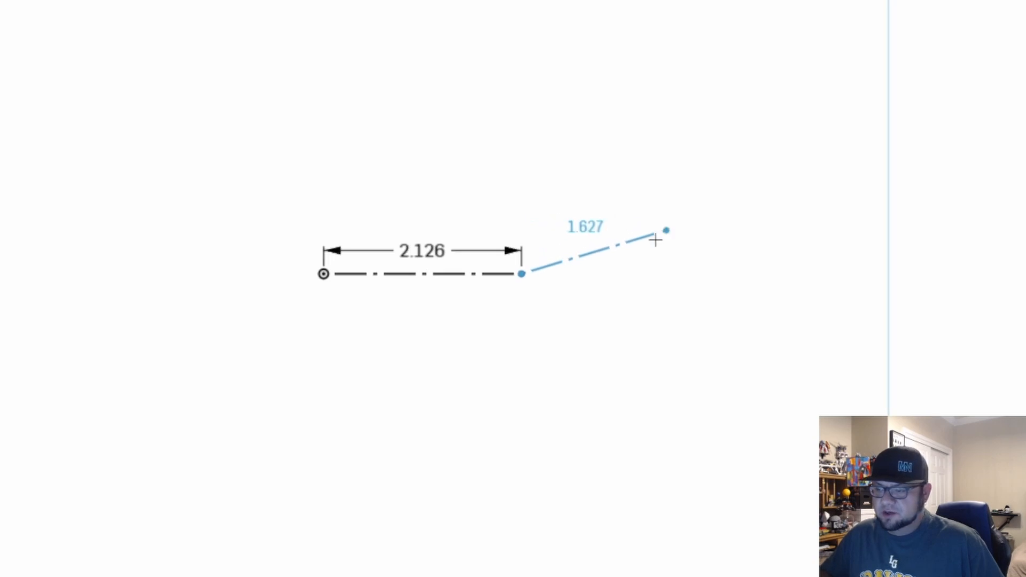
{"action": "middle_click_drag", "start_coordinate": [653, 236], "coordinate": [439, 454]}
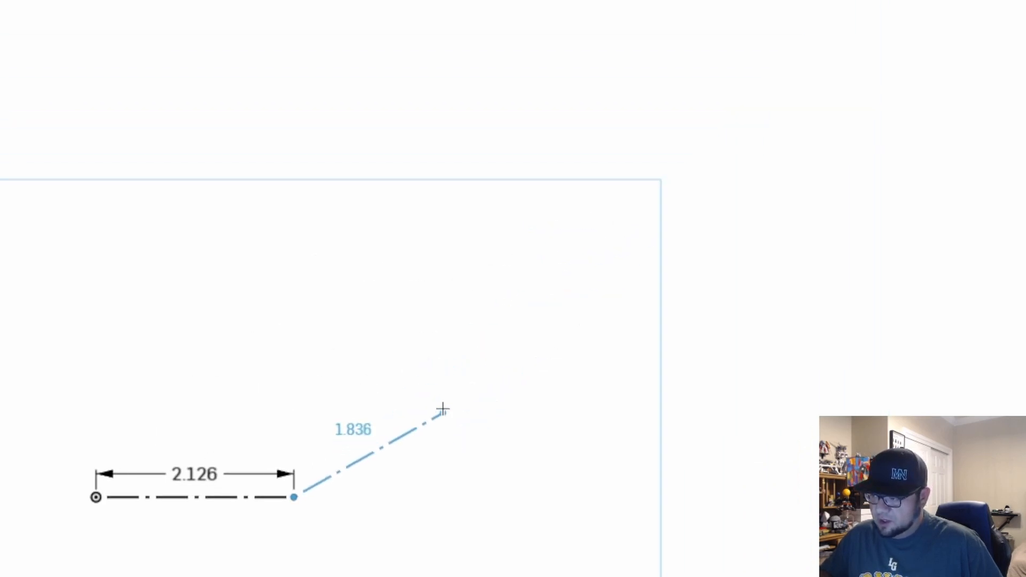
{"action": "left_click", "coordinate": [445, 357]}
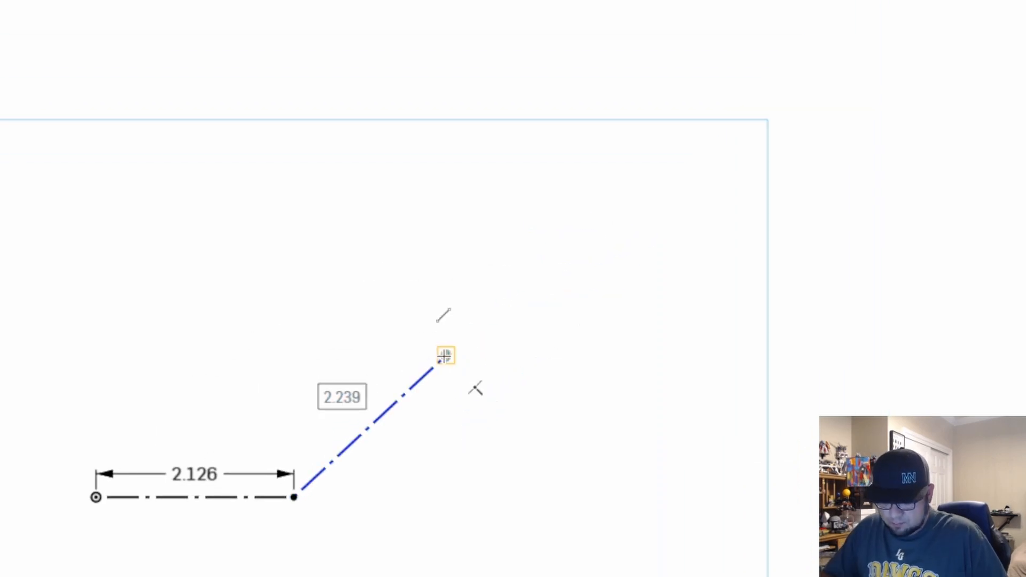
{"action": "type", "text": ".984"}
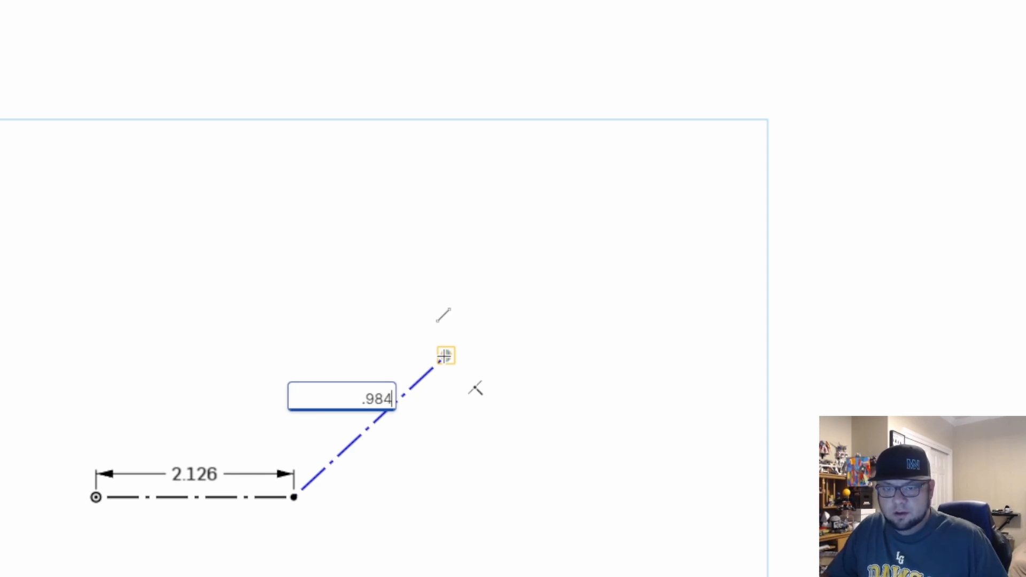
{"action": "key", "text": "Return"}
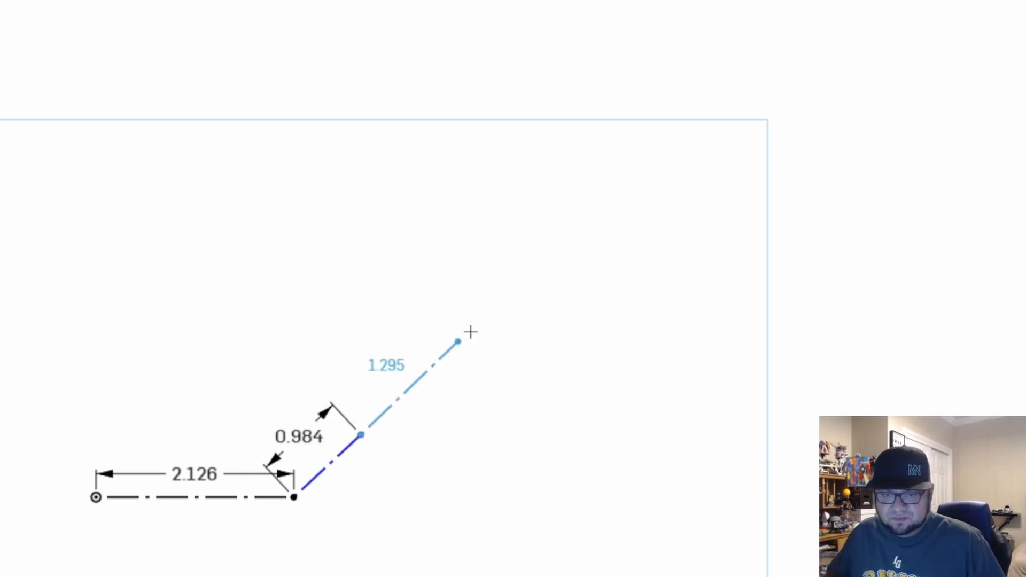
Extend the slanted construction line with a second segment in the same direction, 1.654 long.
{"action": "middle_click_drag", "start_coordinate": [468, 518], "coordinate": [506, 310]}
{"action": "scroll", "coordinate": [507, 318], "scroll_direction": "up", "scroll_amount": 3}
{"action": "middle_click_drag", "start_coordinate": [427, 41], "coordinate": [513, 286]}
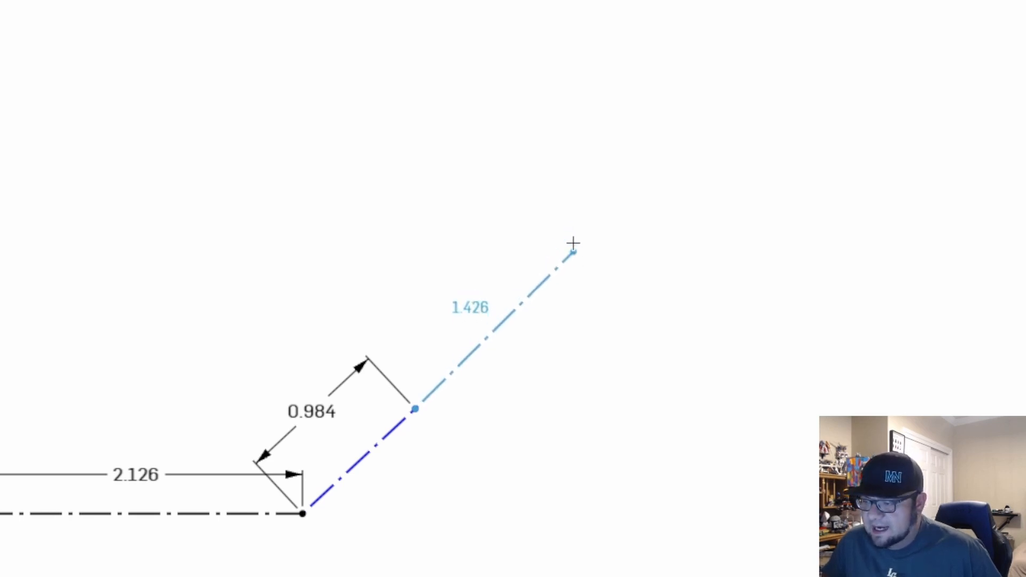
{"action": "left_click", "coordinate": [576, 289]}
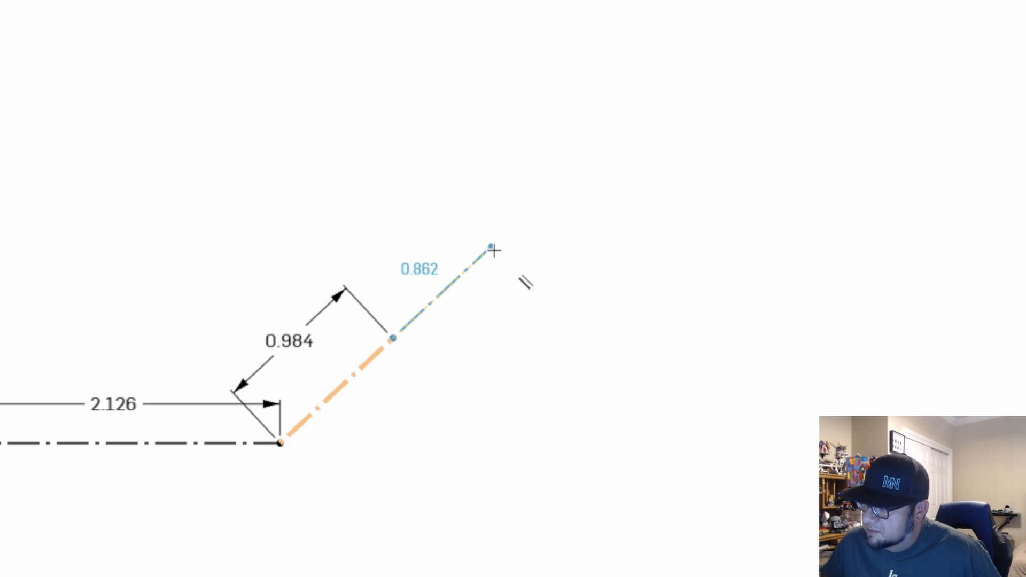
{"action": "left_click", "coordinate": [493, 249]}
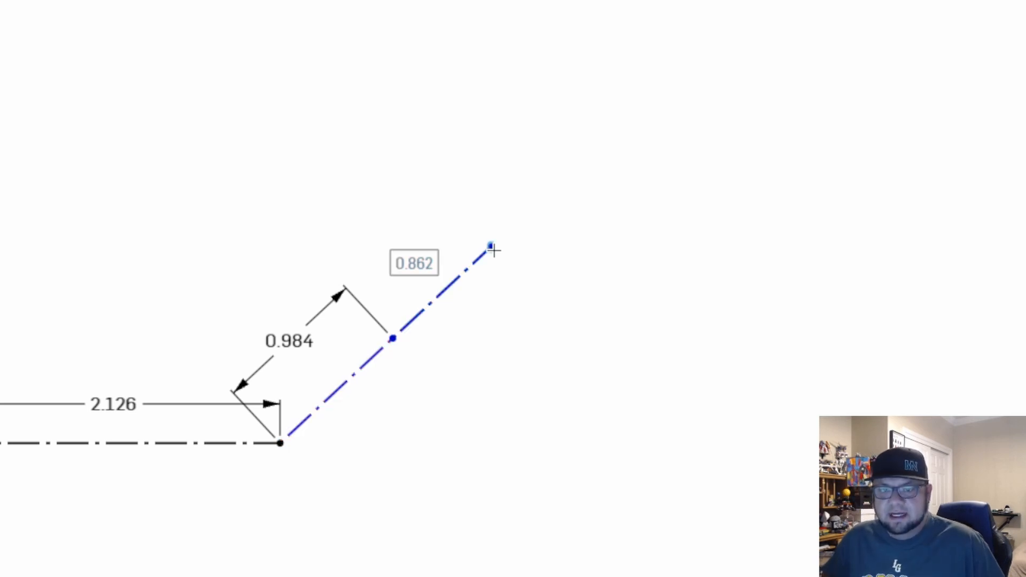
{"action": "type", "text": "1."}
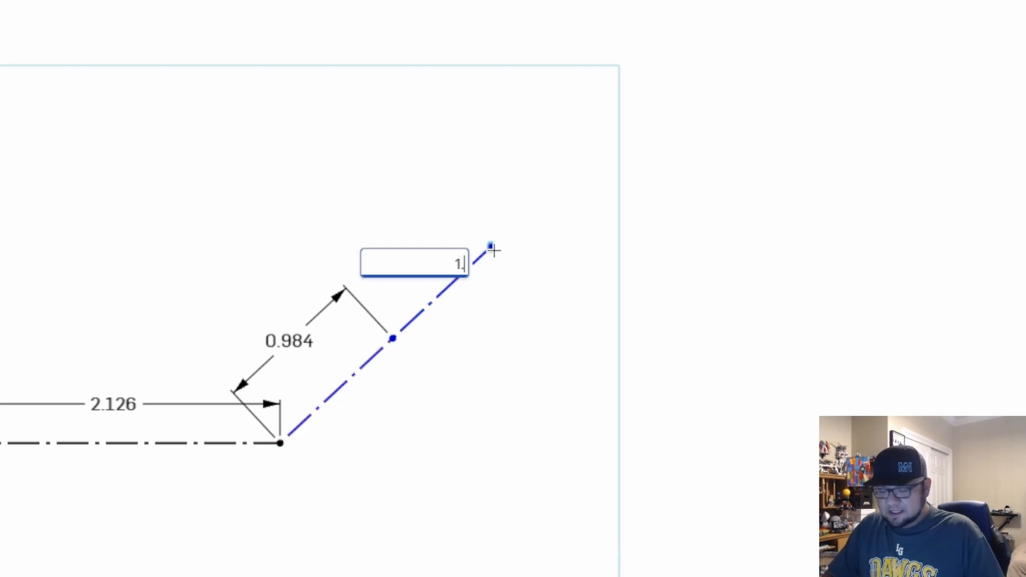
{"action": "type", "text": "66"}
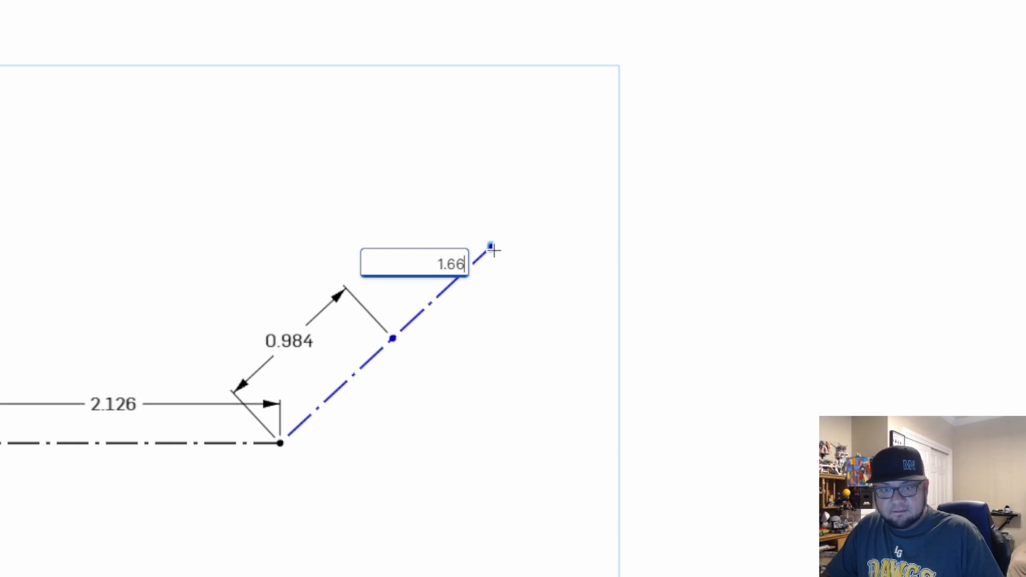
{"action": "key", "text": "BackSpace"}
{"action": "type", "text": "54"}
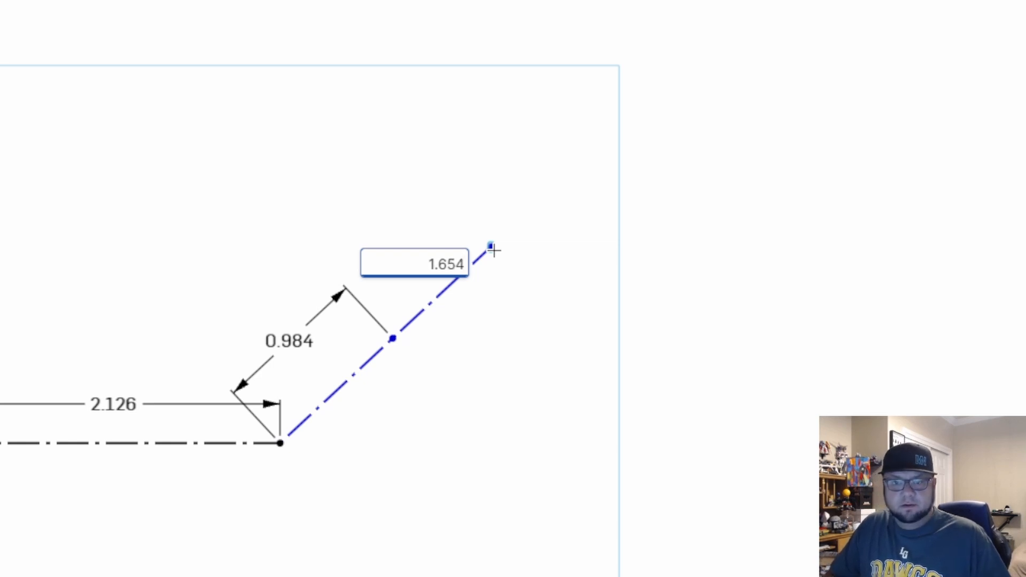
{"action": "key", "text": "Return"}
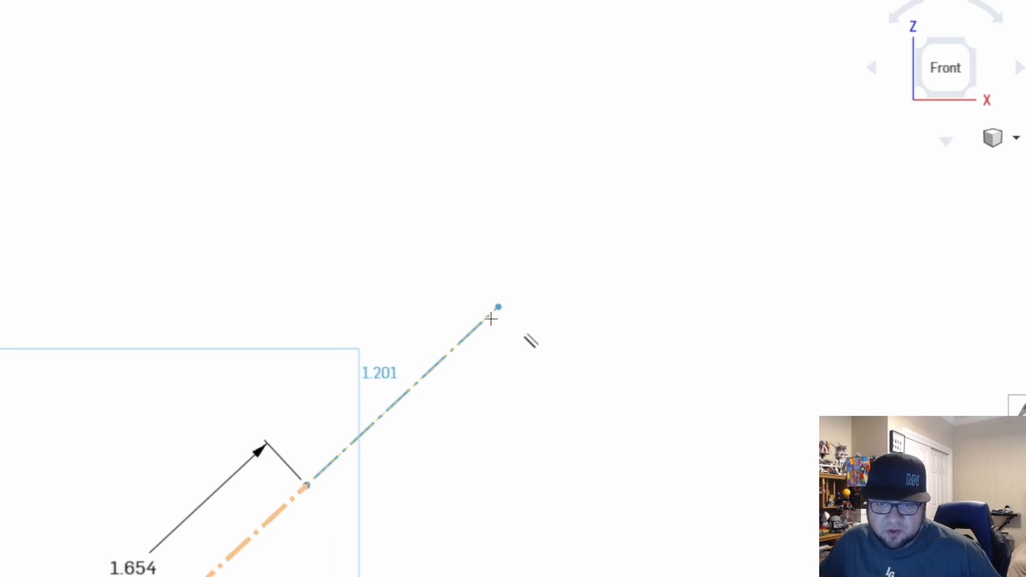
Add a final construction segment 0.827 long in the same slanted direction and end the line chain.
{"action": "scroll", "coordinate": [481, 335], "scroll_direction": "up", "scroll_amount": 1}
{"action": "scroll", "coordinate": [470, 347], "scroll_direction": "down", "scroll_amount": 1}
{"action": "middle_click_drag", "start_coordinate": [470, 345], "coordinate": [536, 192]}
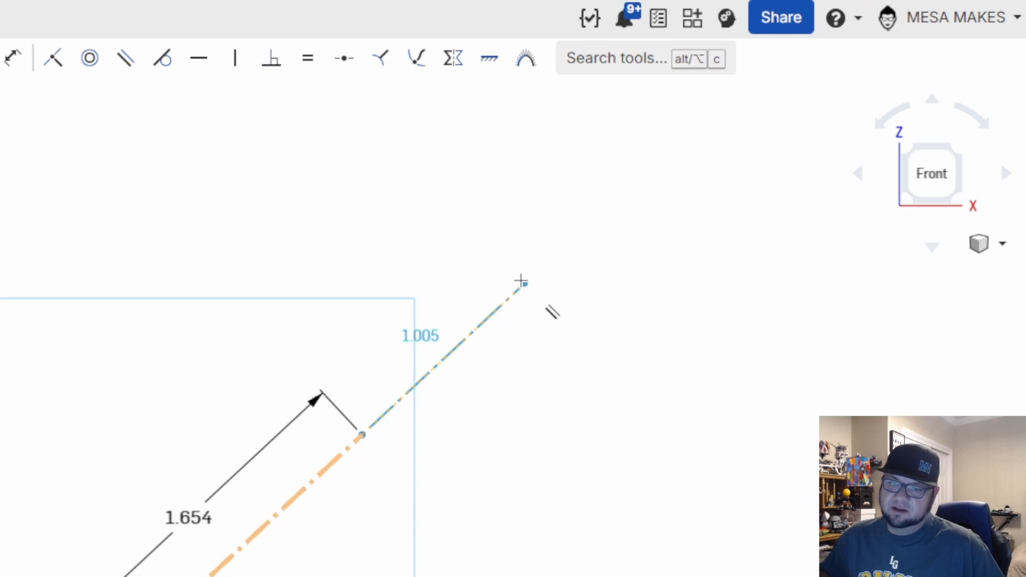
{"action": "left_click", "coordinate": [522, 283]}
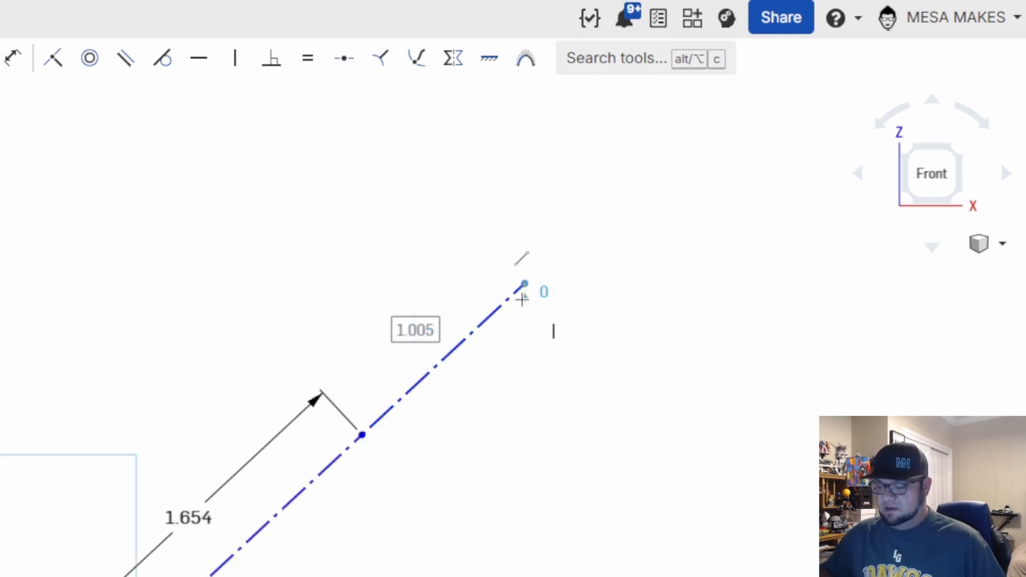
{"action": "key", "text": "BackSpace"}
{"action": "type", "text": ".82"}
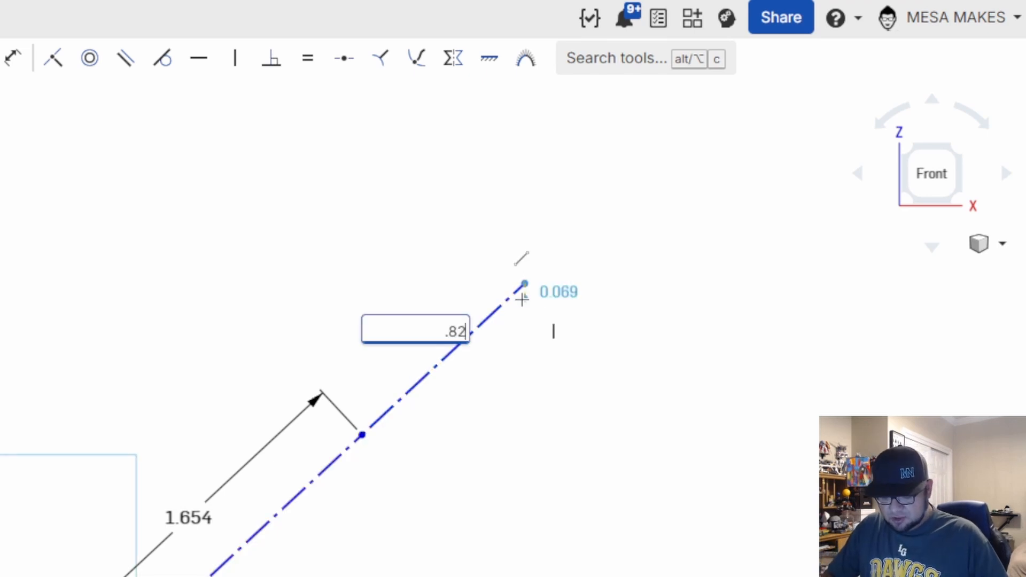
{"action": "type", "text": "7"}
{"action": "key", "text": "Return"}
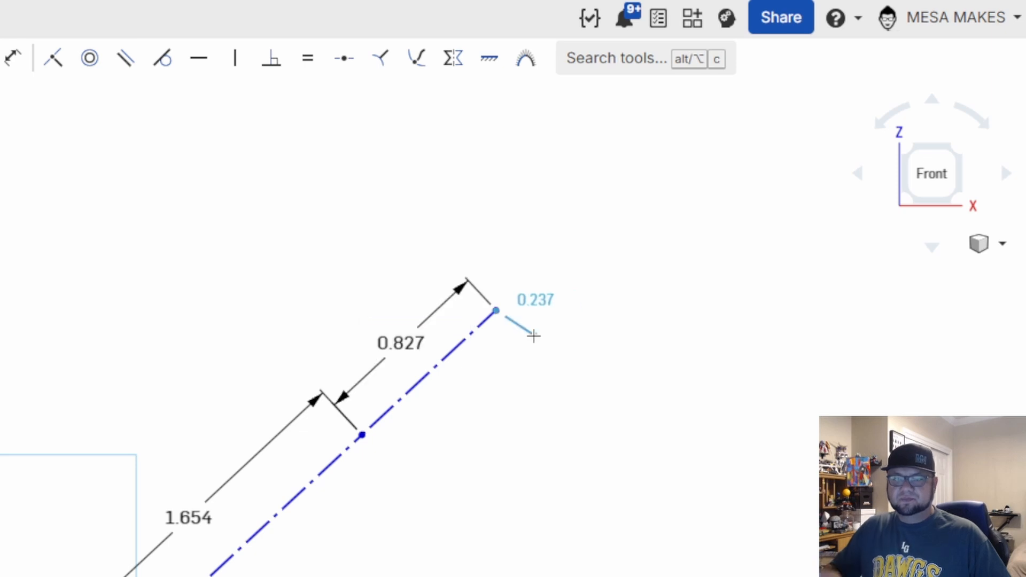
{"action": "key", "text": "Escape"}
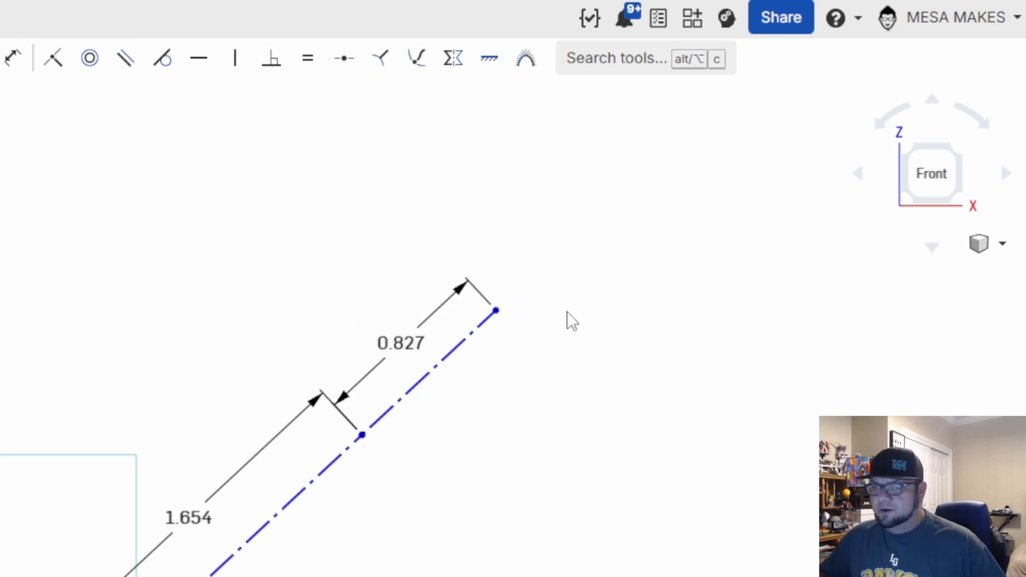
Dimension the angle between the horizontal line and the first slanted segment as 135 degrees.
{"action": "scroll", "coordinate": [528, 359], "scroll_direction": "down", "scroll_amount": 2}
{"action": "scroll", "coordinate": [528, 358], "scroll_direction": "down", "scroll_amount": 1}
{"action": "middle_click_drag", "start_coordinate": [487, 413], "coordinate": [423, 469]}
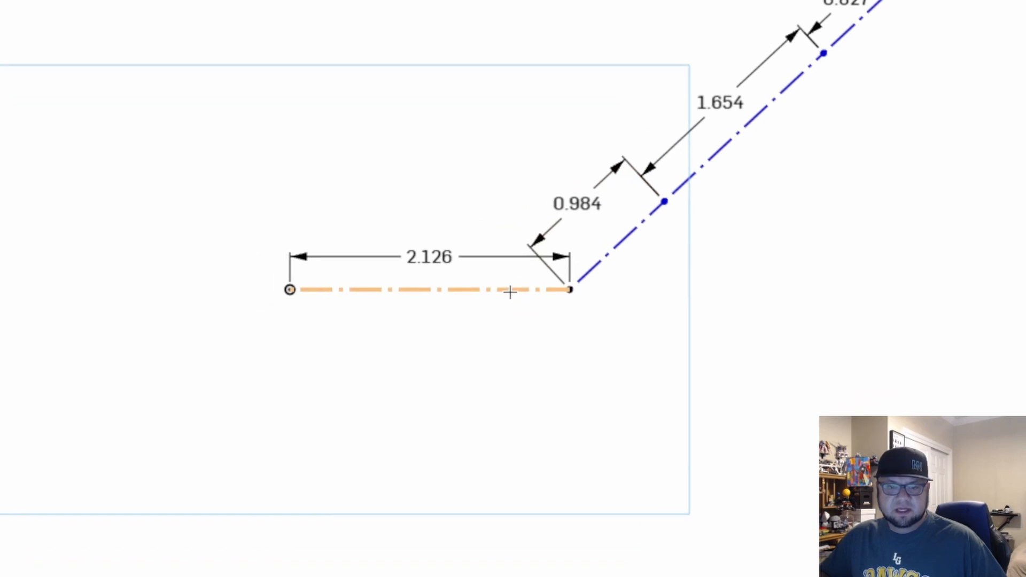
{"action": "left_click", "coordinate": [510, 292]}
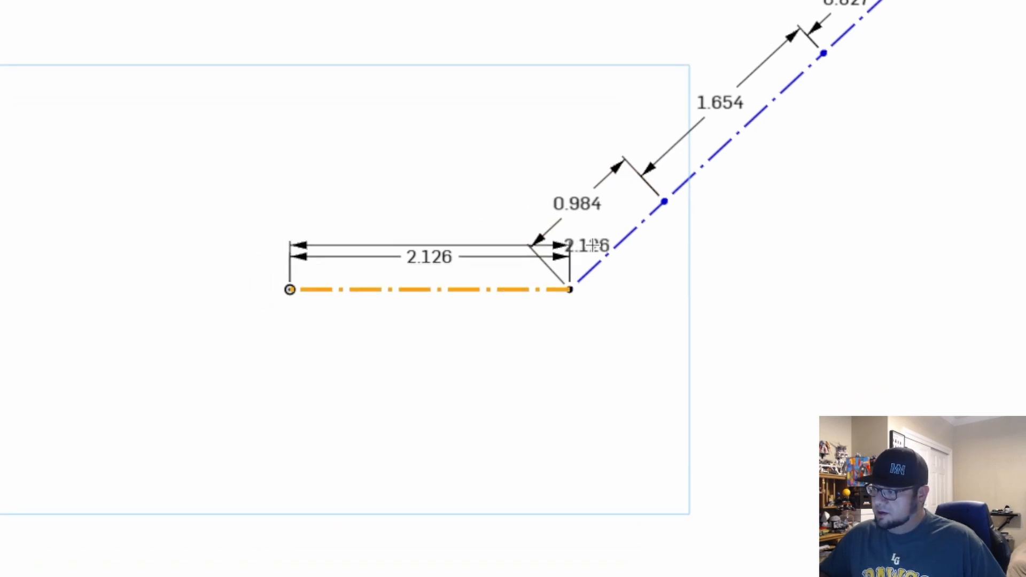
{"action": "left_click", "coordinate": [626, 234]}
{"action": "left_click", "coordinate": [508, 137]}
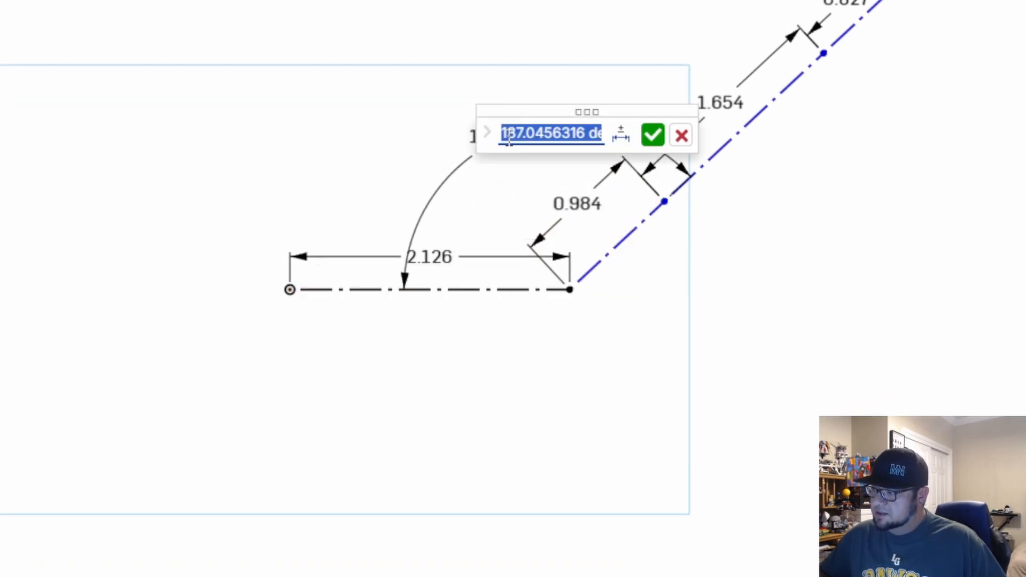
{"action": "type", "text": "13"}
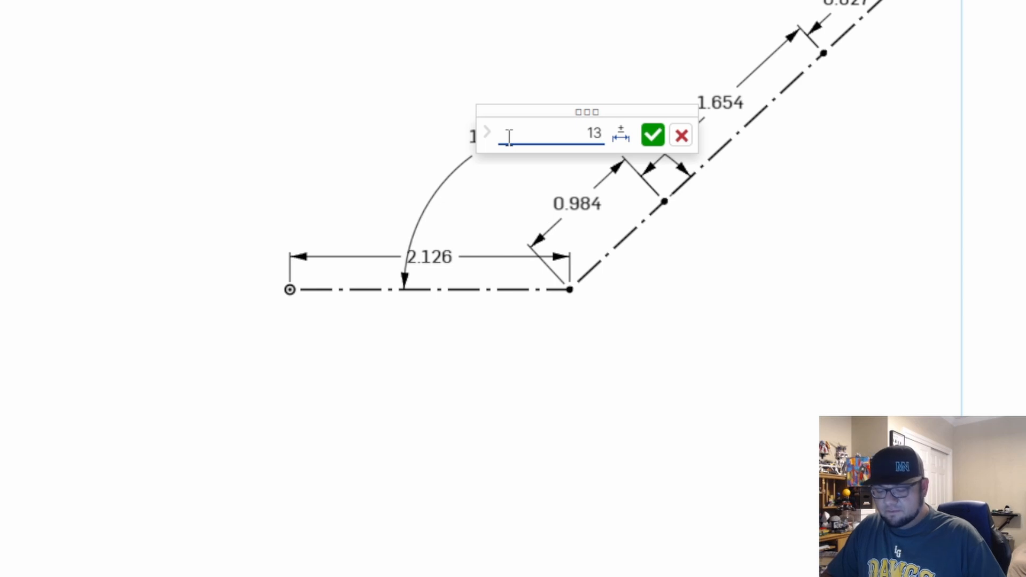
{"action": "type", "text": "5"}
{"action": "key", "text": "Return"}
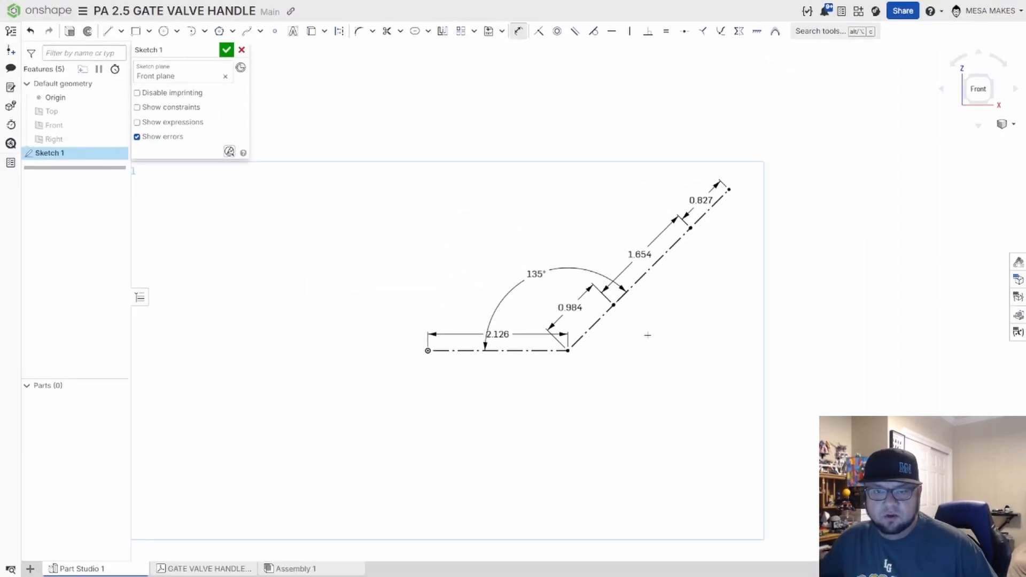
Draw a circle of diameter 0.472 centred on the free upper end of the slanted construction line chain.
{"action": "scroll", "coordinate": [648, 335], "scroll_direction": "up", "scroll_amount": 3}
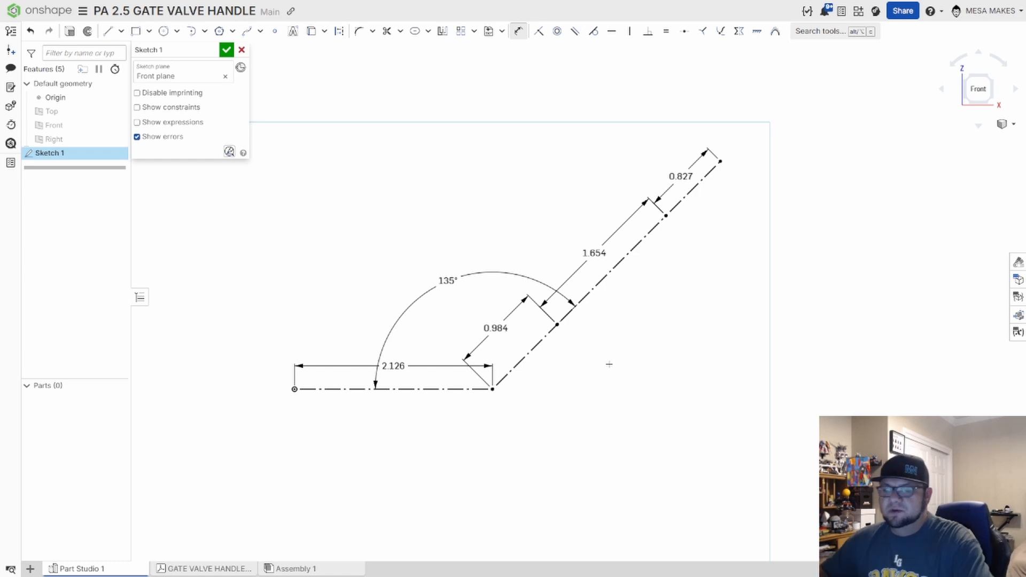
{"action": "middle_click_drag", "start_coordinate": [762, 170], "coordinate": [755, 191]}
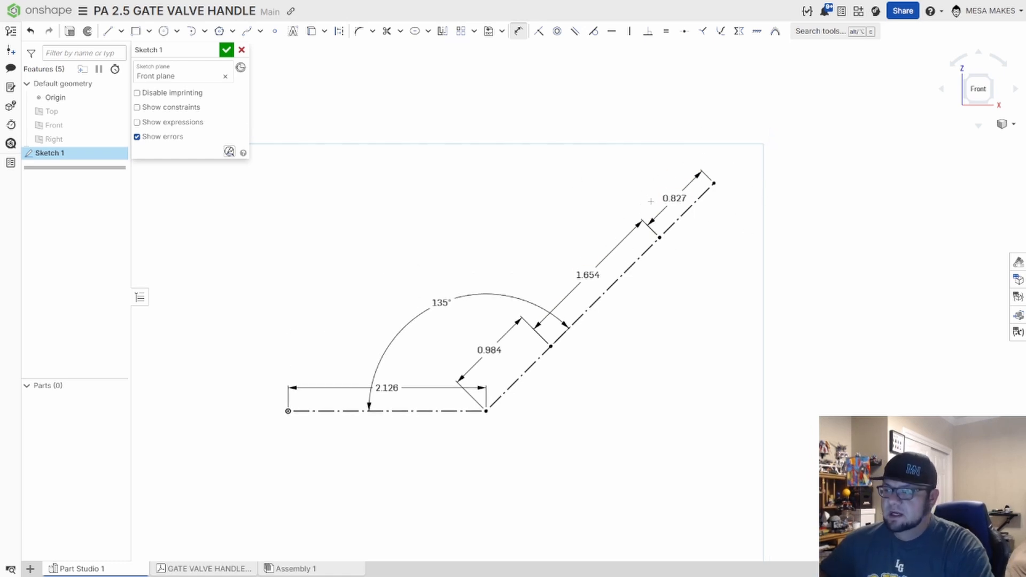
{"action": "scroll", "coordinate": [685, 221], "scroll_direction": "down", "scroll_amount": 1}
{"action": "middle_click_drag", "start_coordinate": [685, 222], "coordinate": [630, 242]}
{"action": "key", "text": "c"}
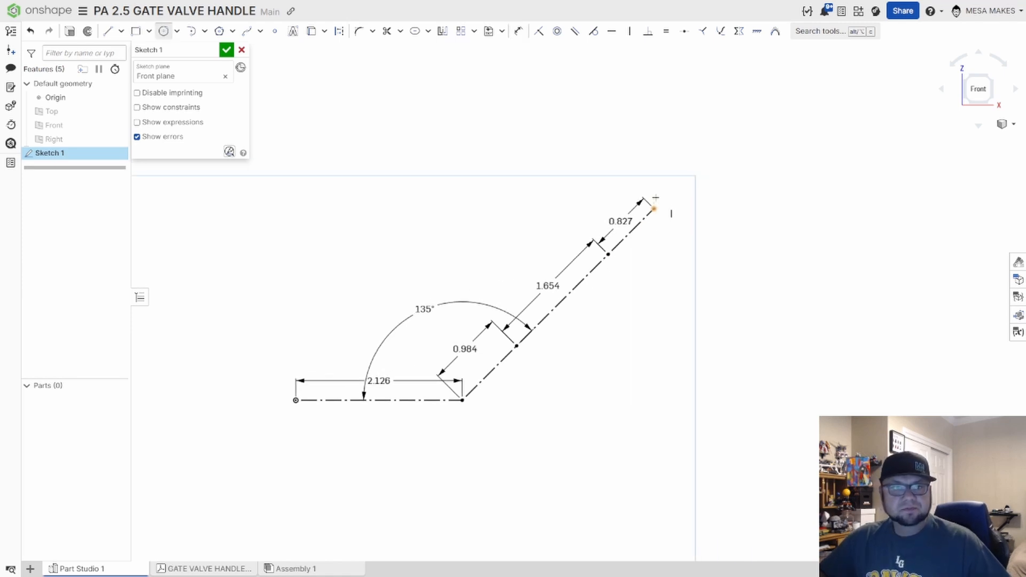
{"action": "left_click", "coordinate": [653, 209]}
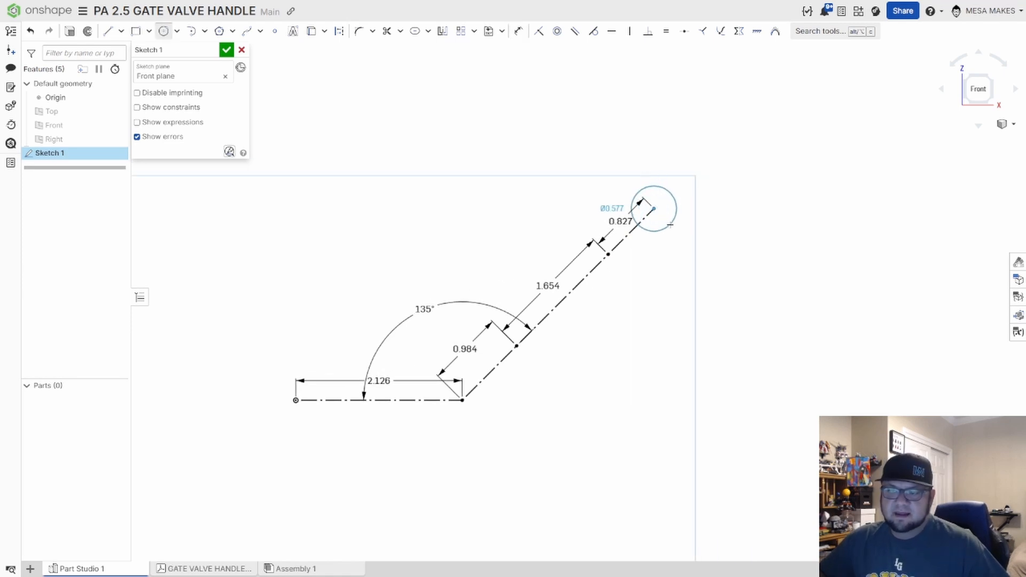
{"action": "left_click", "coordinate": [670, 225]}
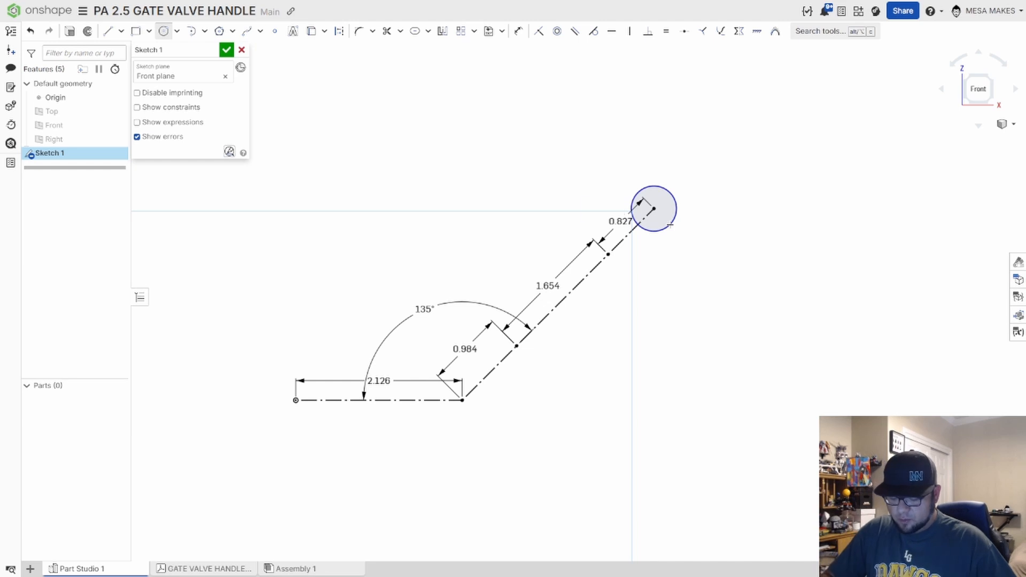
{"action": "type", "text": ".47"}
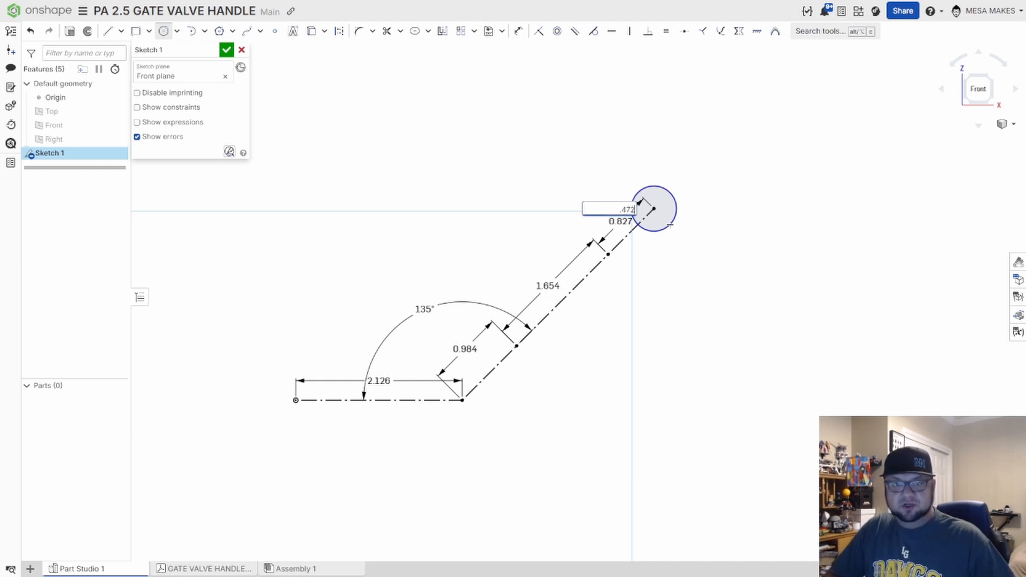
{"action": "type", "text": "2"}
{"action": "key", "text": "Return"}
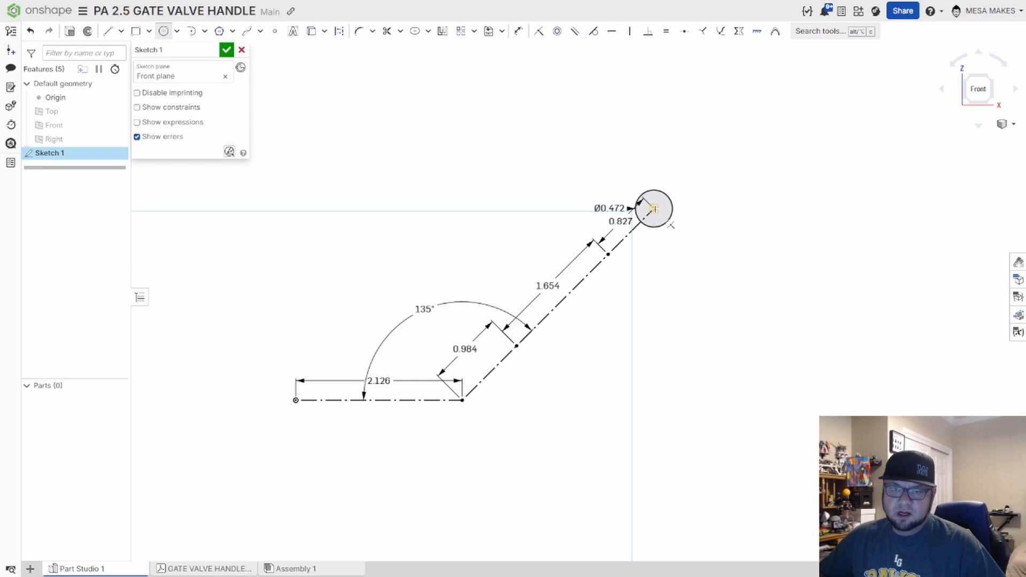
Add a concentric circle around it with diameter .472*2 and place its dimension label outside the circle.
{"action": "left_click", "coordinate": [654, 209]}
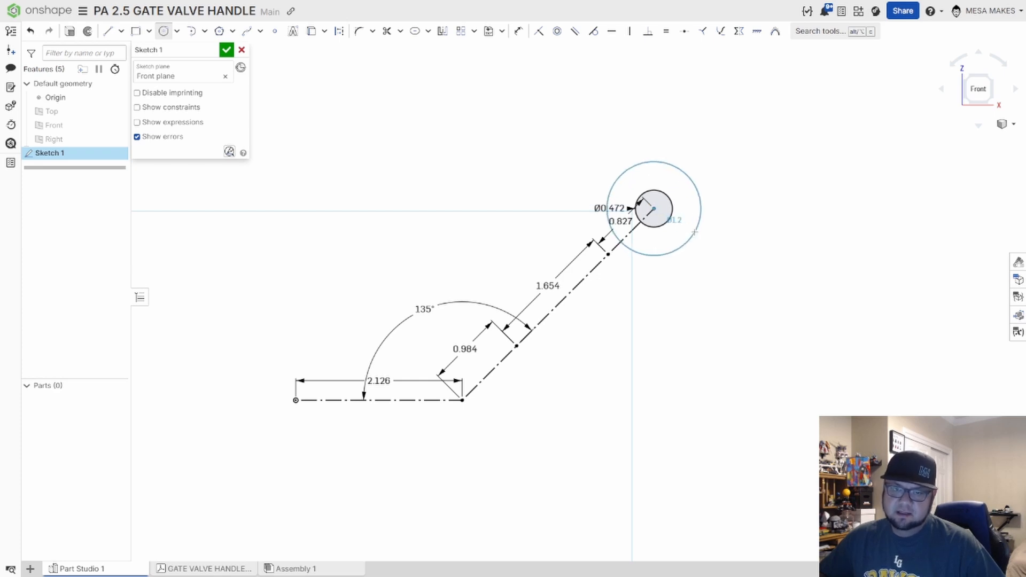
{"action": "left_click", "coordinate": [695, 232]}
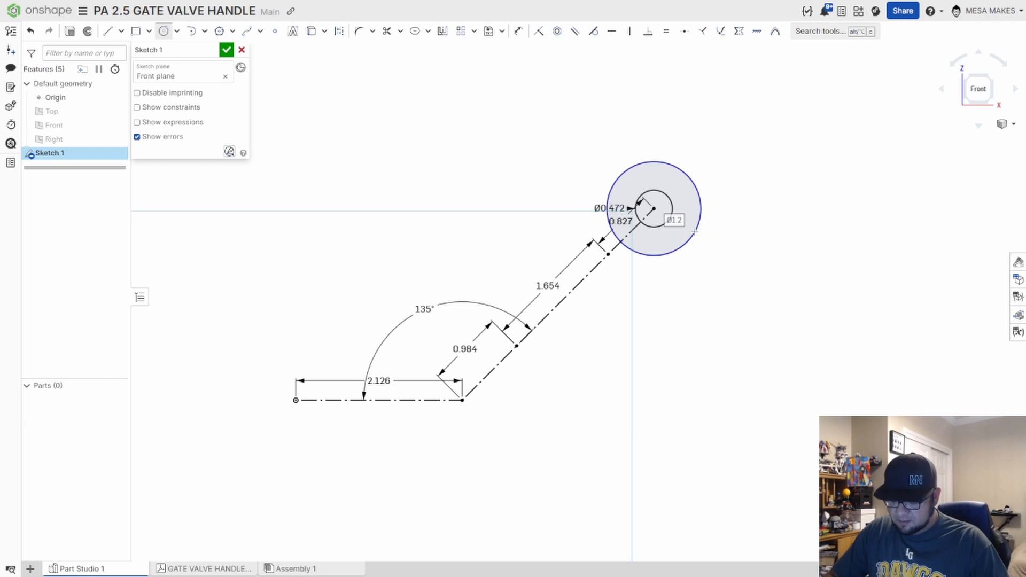
{"action": "type", "text": ".472*"}
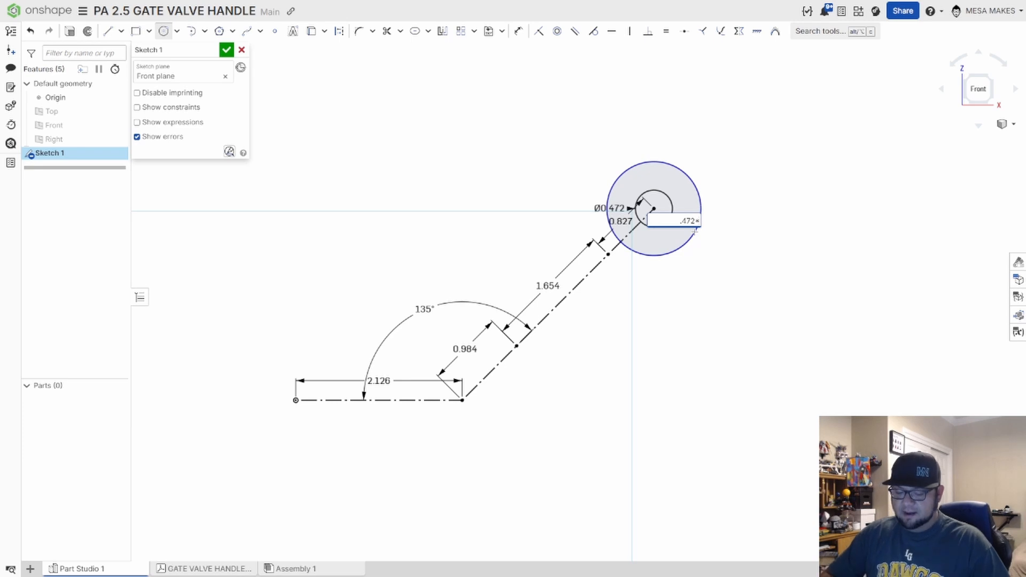
{"action": "type", "text": "2"}
{"action": "key", "text": "Return"}
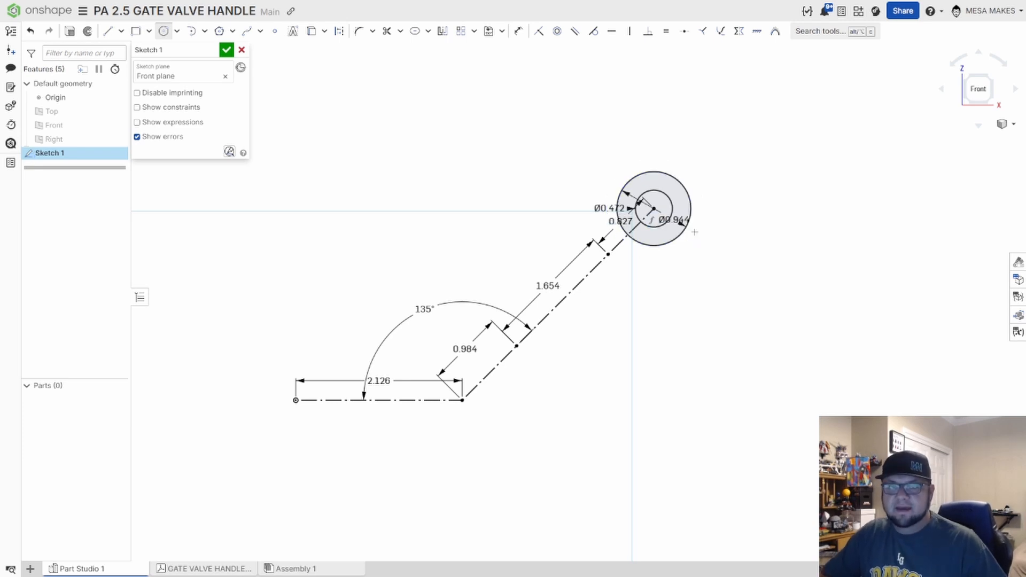
{"action": "scroll", "coordinate": [695, 232], "scroll_direction": "up", "scroll_amount": 5}
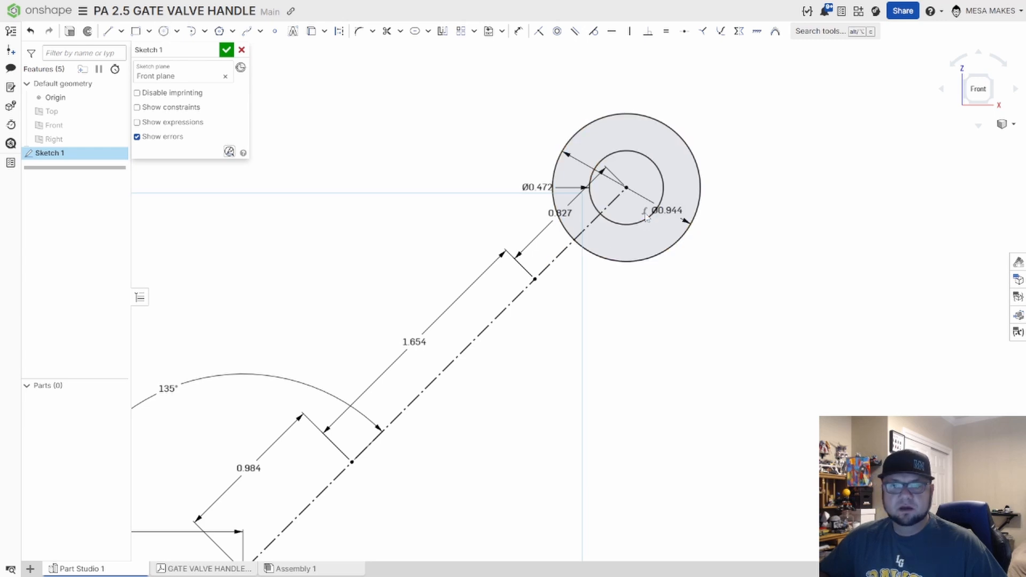
{"action": "left_click_drag", "start_coordinate": [659, 216], "coordinate": [719, 285]}
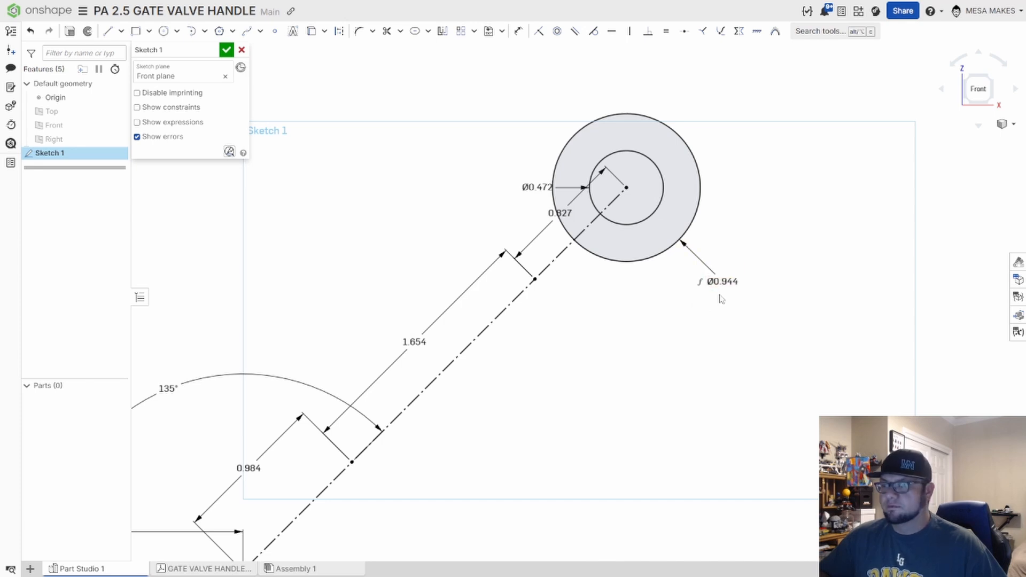
Draw a circle of diameter 0.777 centred on the origin at the start of the horizontal construction line.
{"action": "scroll", "coordinate": [725, 305], "scroll_direction": "down", "scroll_amount": 4}
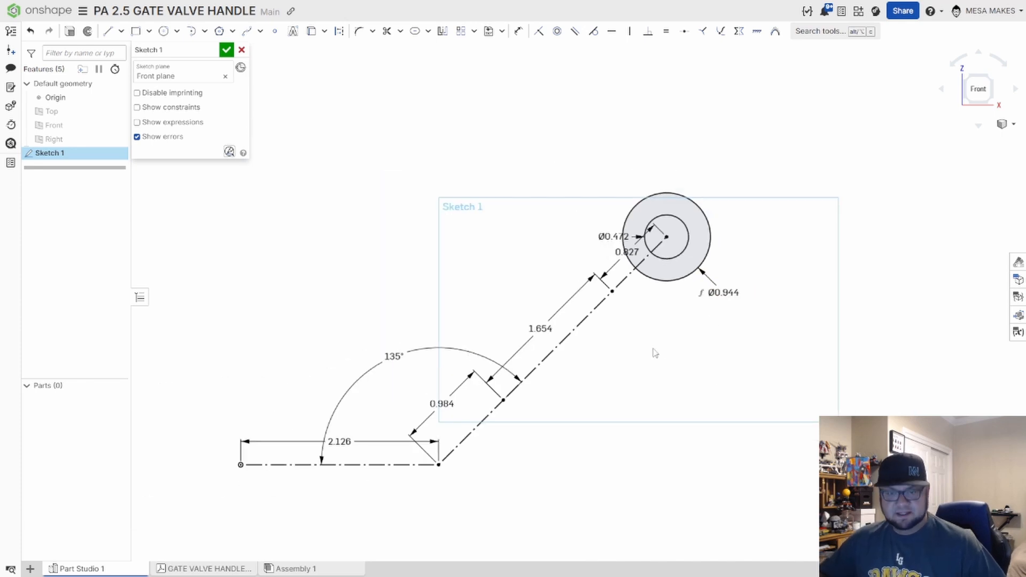
{"action": "middle_click_drag", "start_coordinate": [655, 353], "coordinate": [704, 305]}
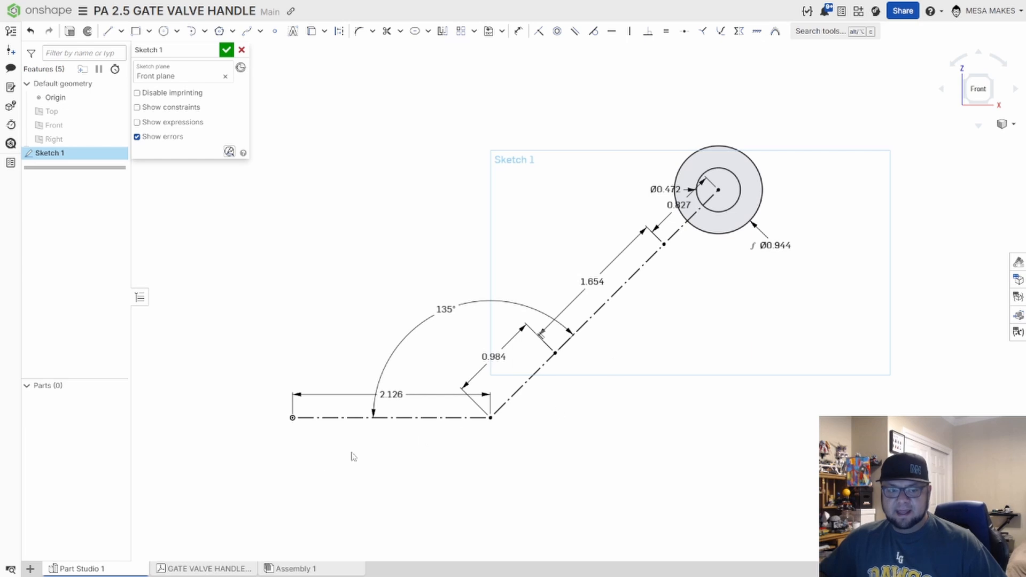
{"action": "middle_click_drag", "start_coordinate": [305, 460], "coordinate": [379, 457]}
{"action": "middle_click_drag", "start_coordinate": [527, 377], "coordinate": [479, 392]}
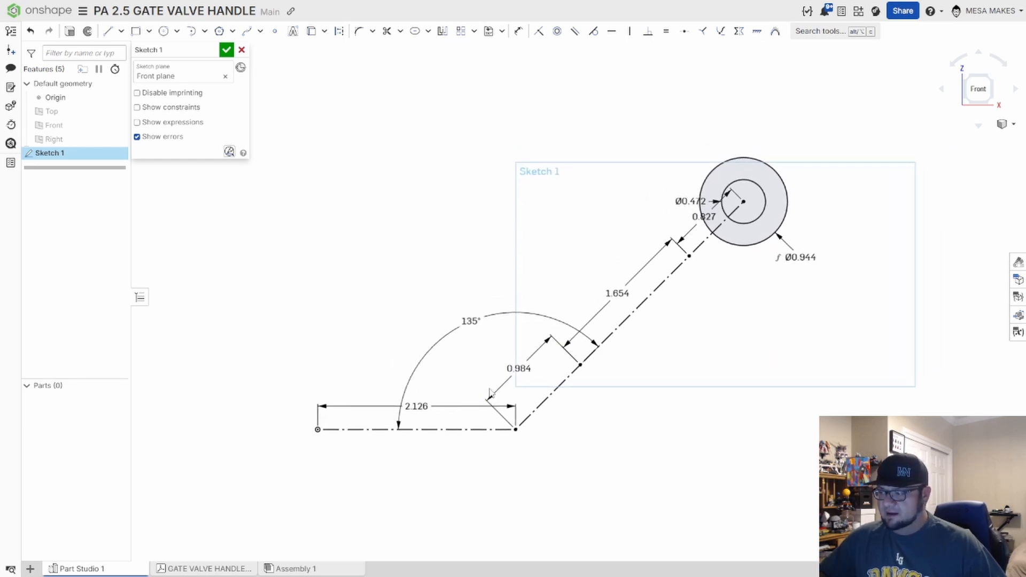
{"action": "middle_click_drag", "start_coordinate": [686, 294], "coordinate": [728, 286]}
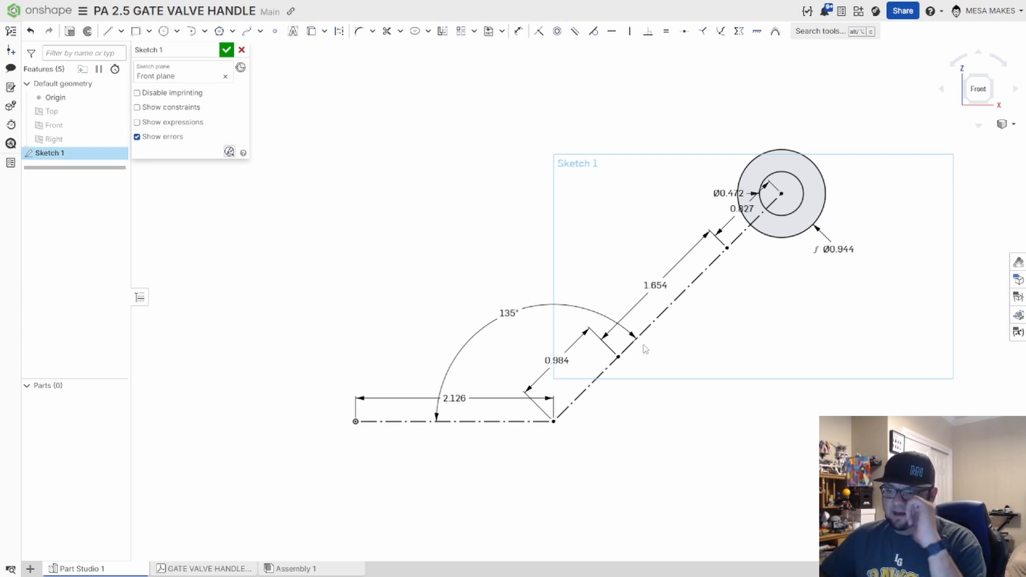
{"action": "middle_click_drag", "start_coordinate": [586, 441], "coordinate": [736, 414]}
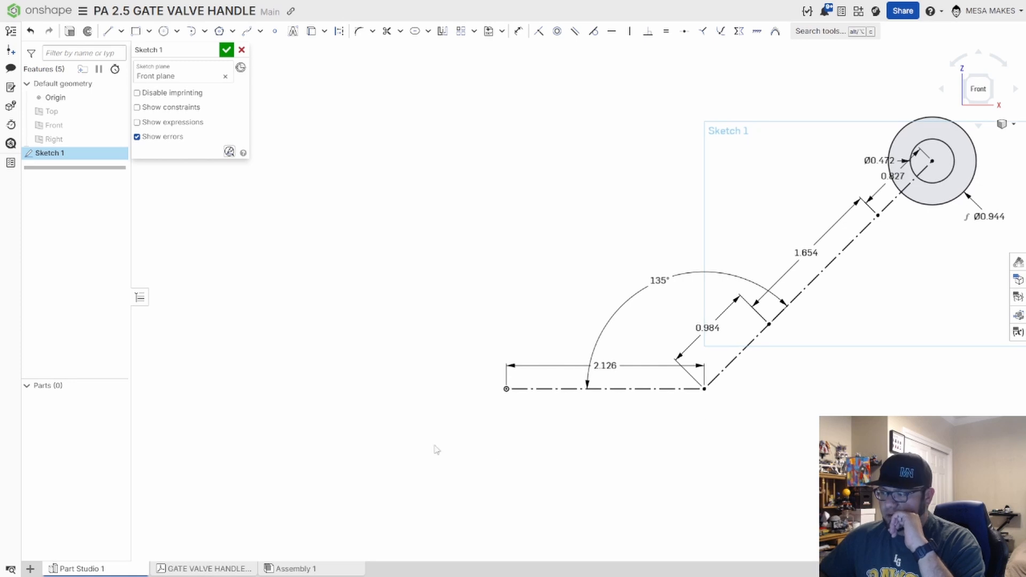
{"action": "scroll", "coordinate": [419, 433], "scroll_direction": "up", "scroll_amount": 1}
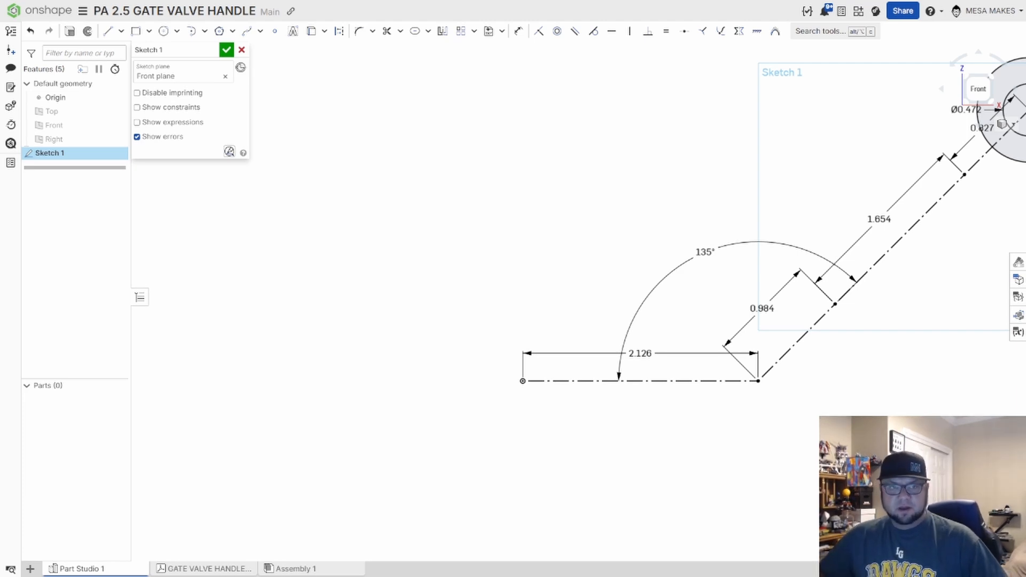
{"action": "scroll", "coordinate": [523, 399], "scroll_direction": "up", "scroll_amount": 2}
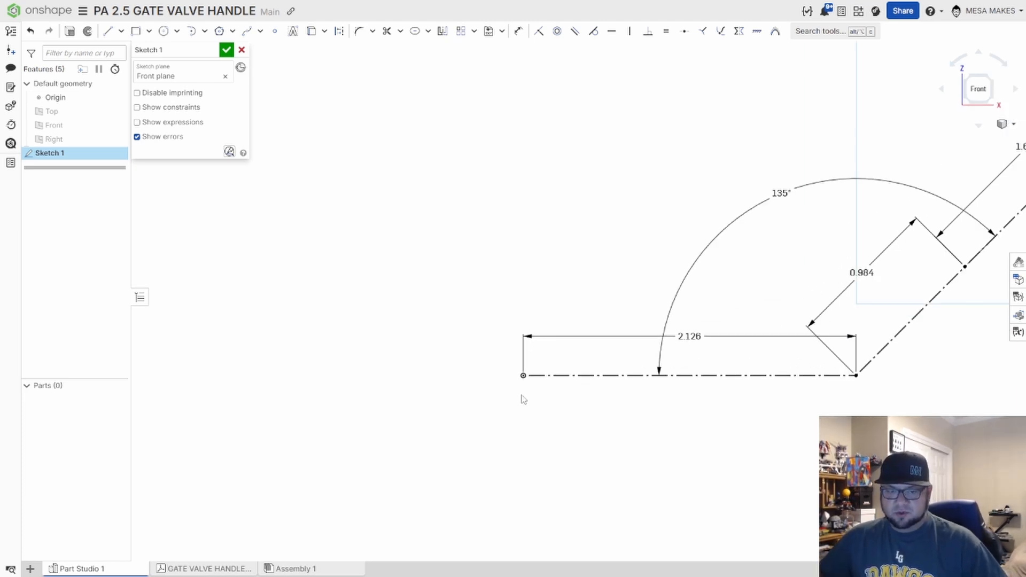
{"action": "key", "text": "c"}
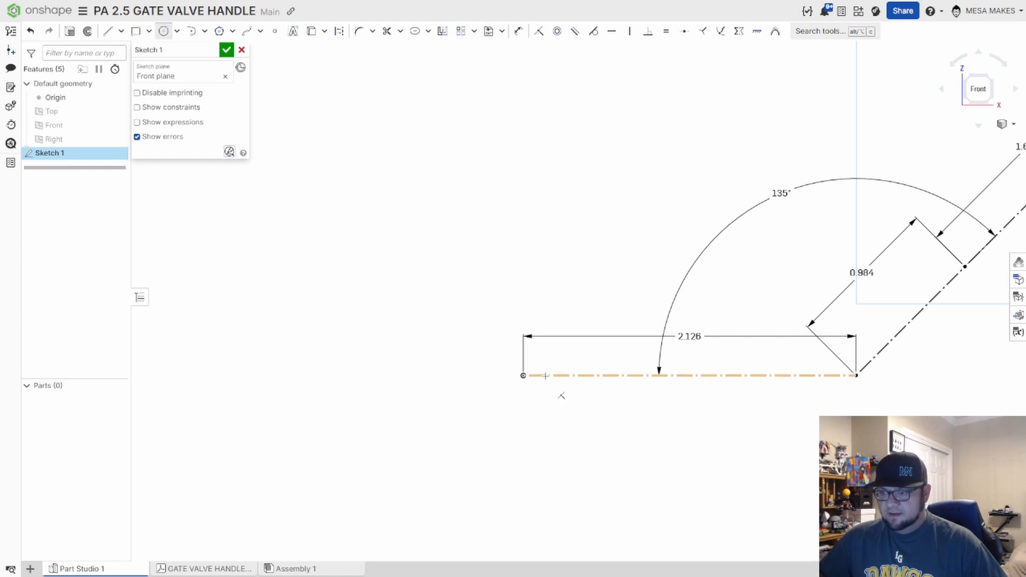
{"action": "left_click", "coordinate": [523, 376]}
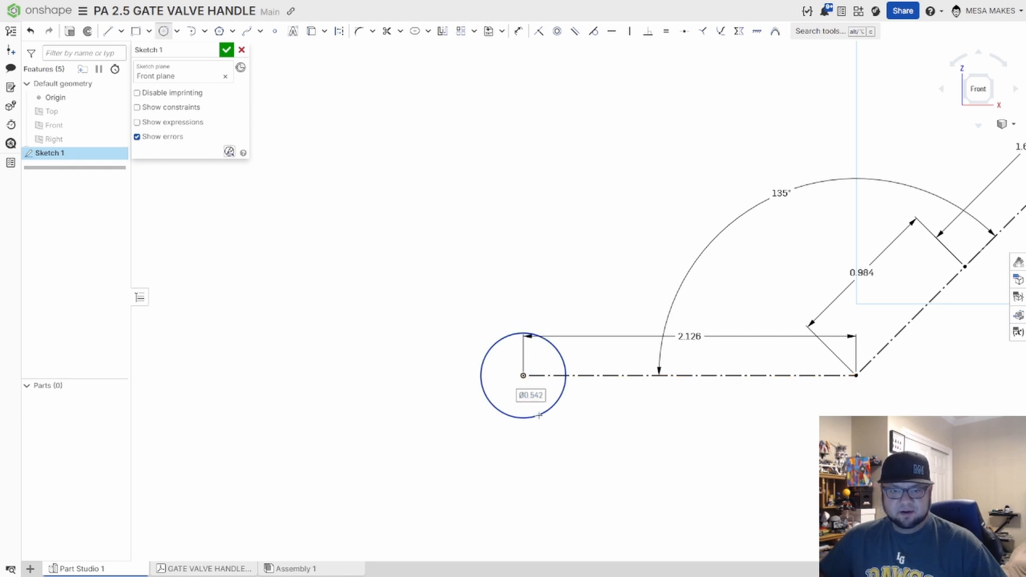
{"action": "left_click", "coordinate": [539, 416]}
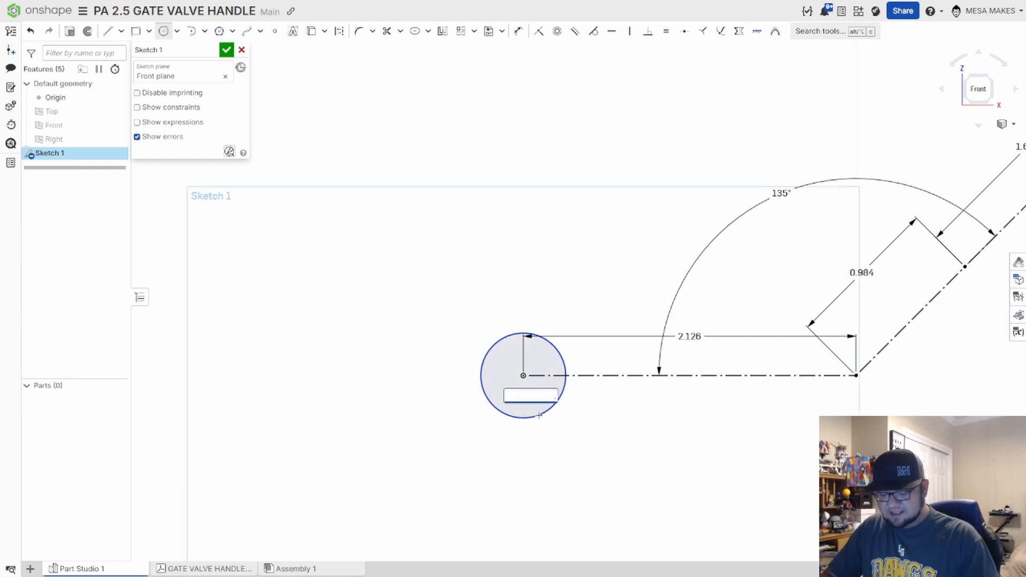
{"action": "key", "text": "Return"}
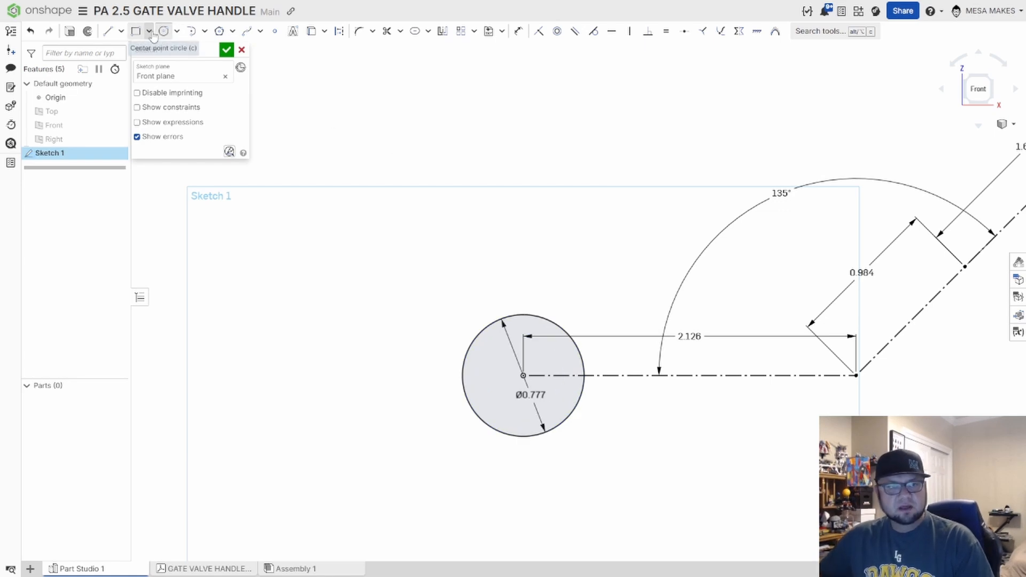
Sketch a tilted aligned rectangle around the origin circle, about 1.512 by 1.479.
{"action": "left_click", "coordinate": [150, 32]}
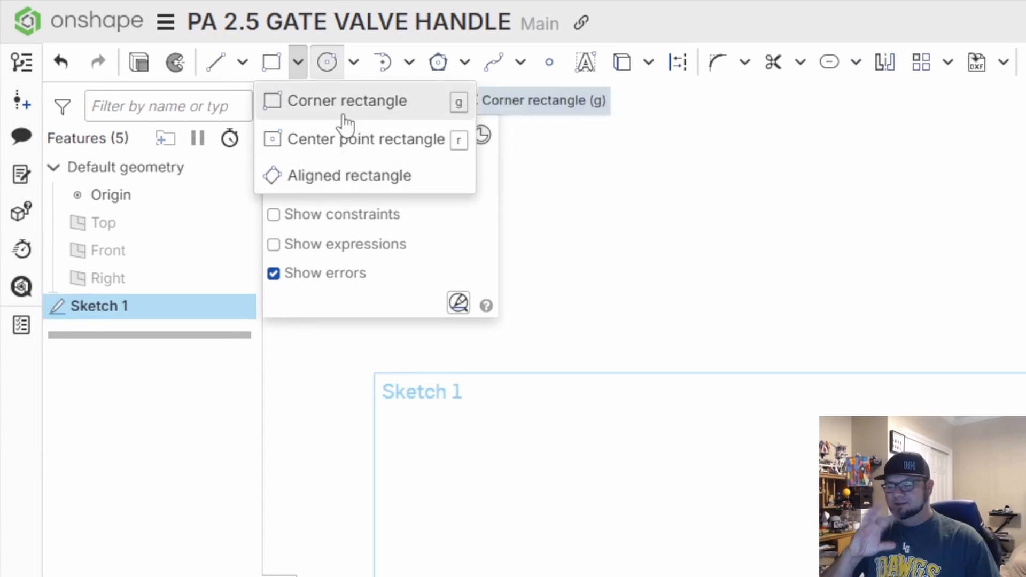
{"action": "left_click", "coordinate": [358, 178]}
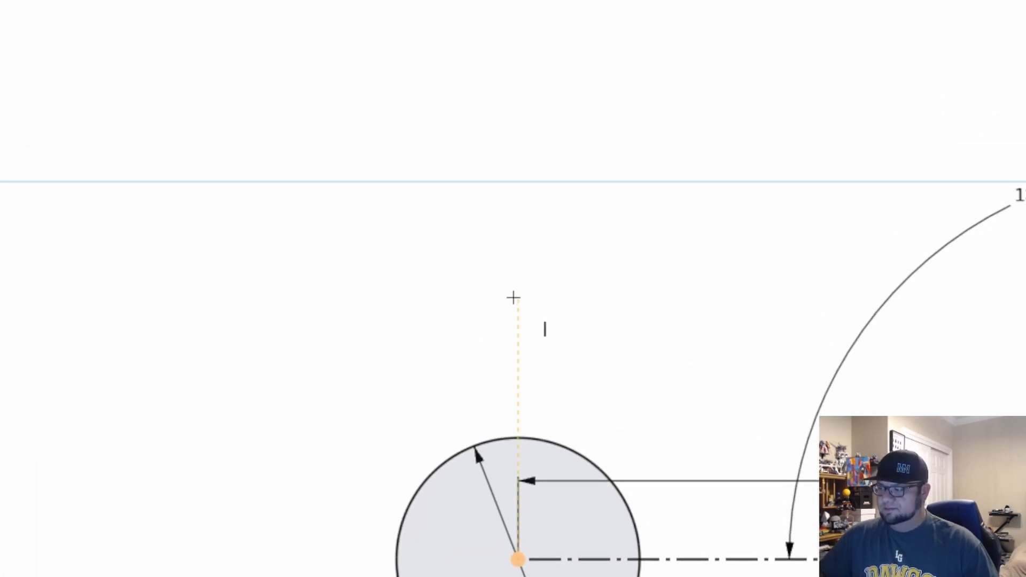
{"action": "mouse_move", "coordinate": [488, 316]}
{"action": "middle_mouse_down"}
{"action": "mouse_move", "coordinate": [383, 243]}
{"action": "mouse_move", "coordinate": [377, 257]}
{"action": "middle_mouse_up"}
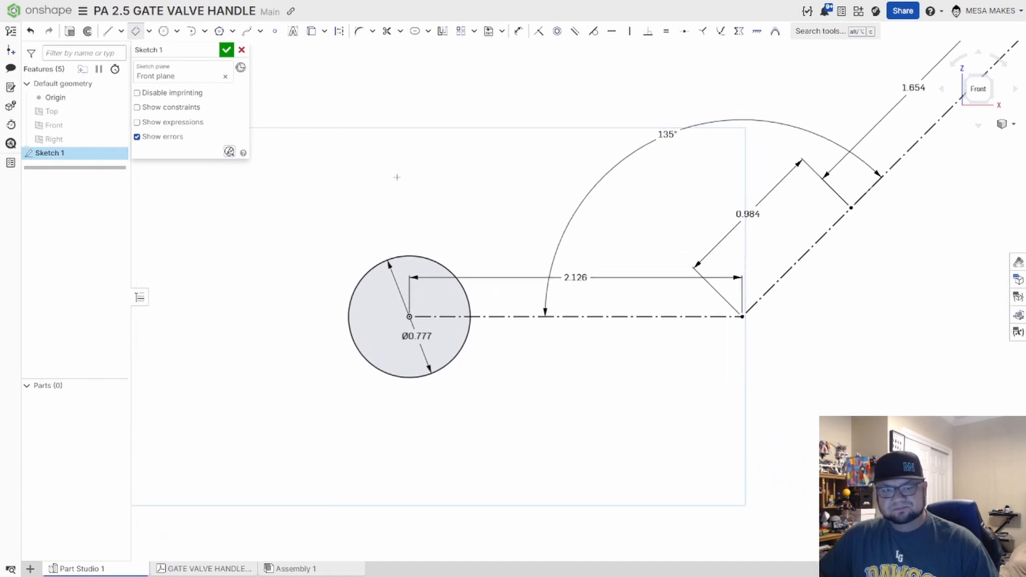
{"action": "left_click", "coordinate": [255, 292]}
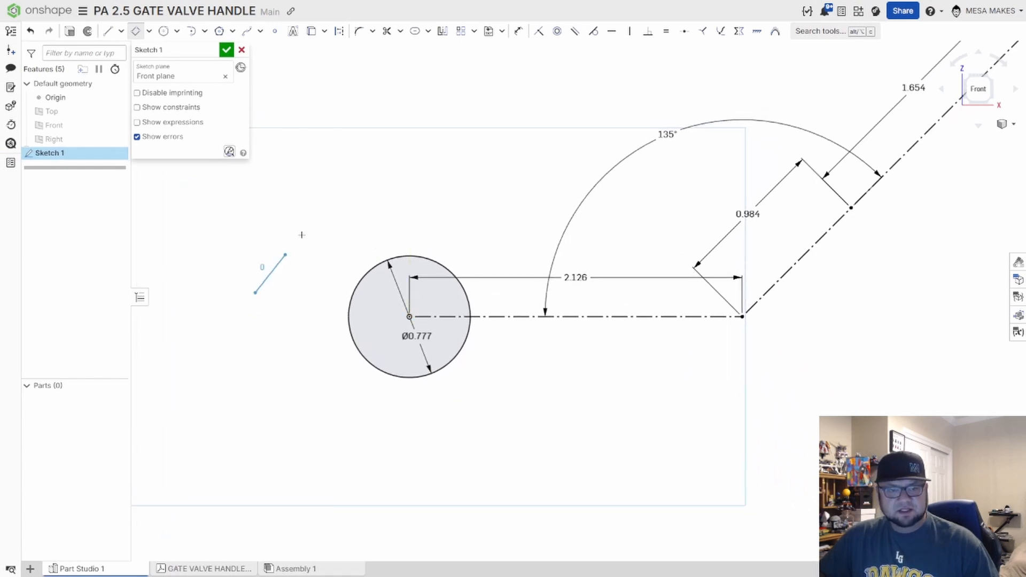
{"action": "left_click", "coordinate": [443, 148]}
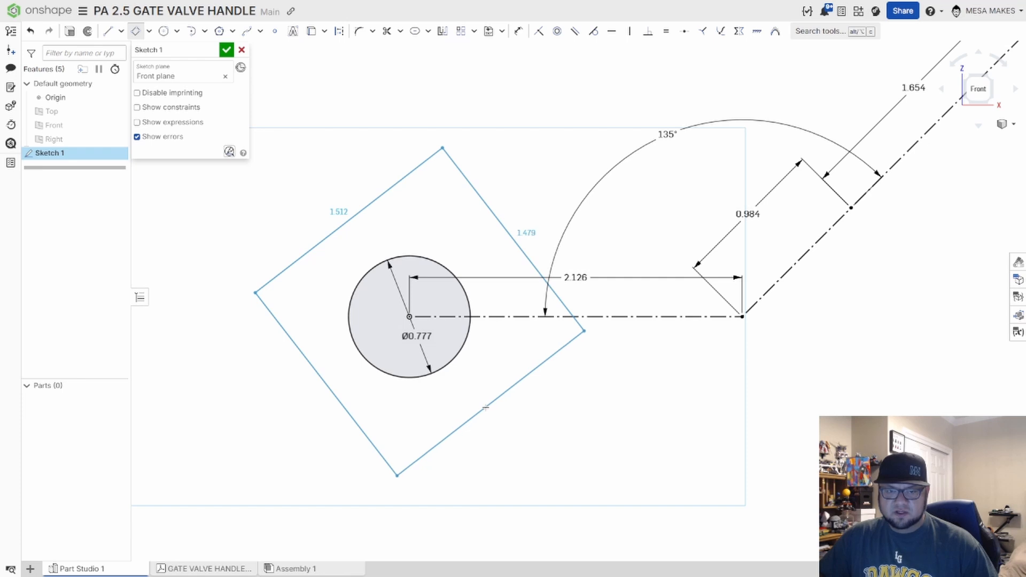
{"action": "left_click", "coordinate": [485, 408]}
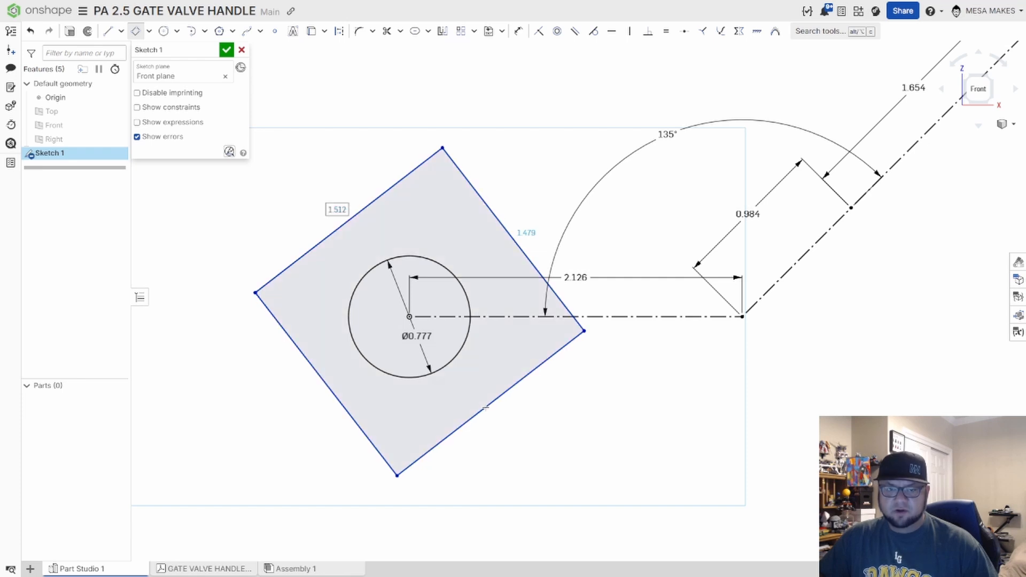
Set the length of the rectangle's upper-left side to 1.496 and end the rectangle command without dimensioning the adjacent side.
{"action": "left_click", "coordinate": [401, 220]}
{"action": "type", "text": "1.4"}
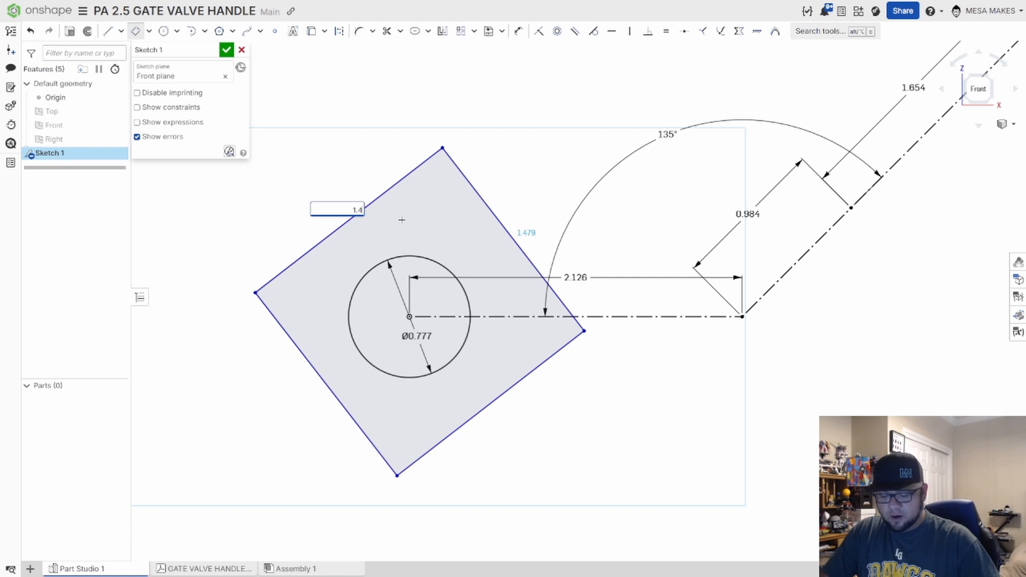
{"action": "type", "text": "96"}
{"action": "key", "text": "Tab"}
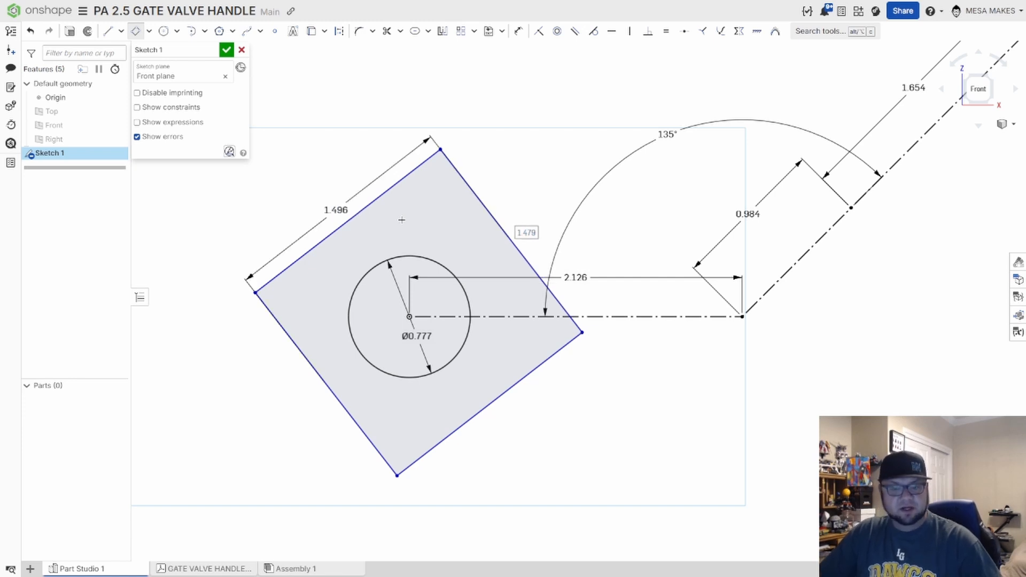
{"action": "key", "text": "Escape"}
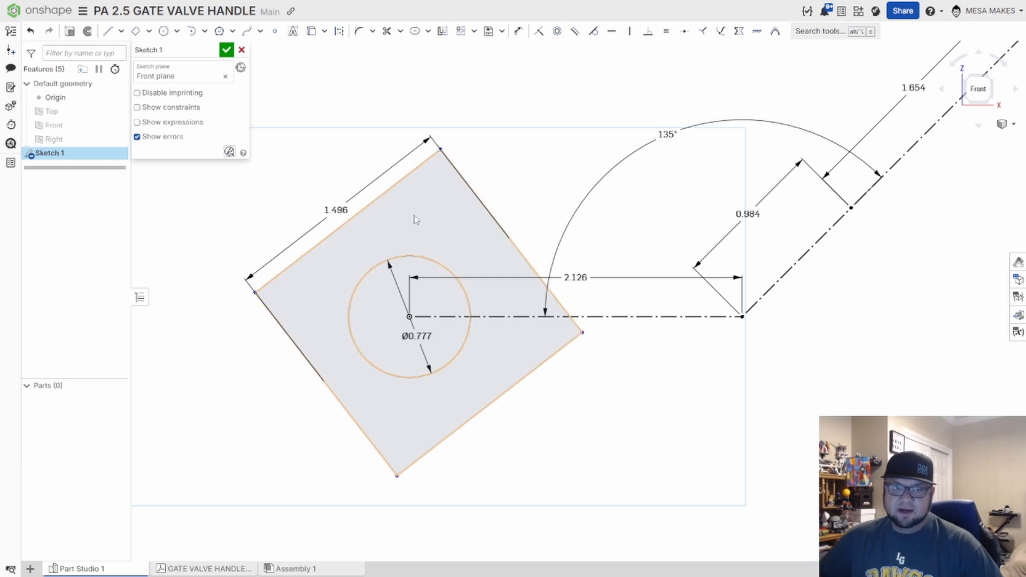
Constrain the tilted rectangle's two upper sides to equal length and shift the resulting square to test its remaining freedom.
{"action": "left_click", "coordinate": [402, 180]}
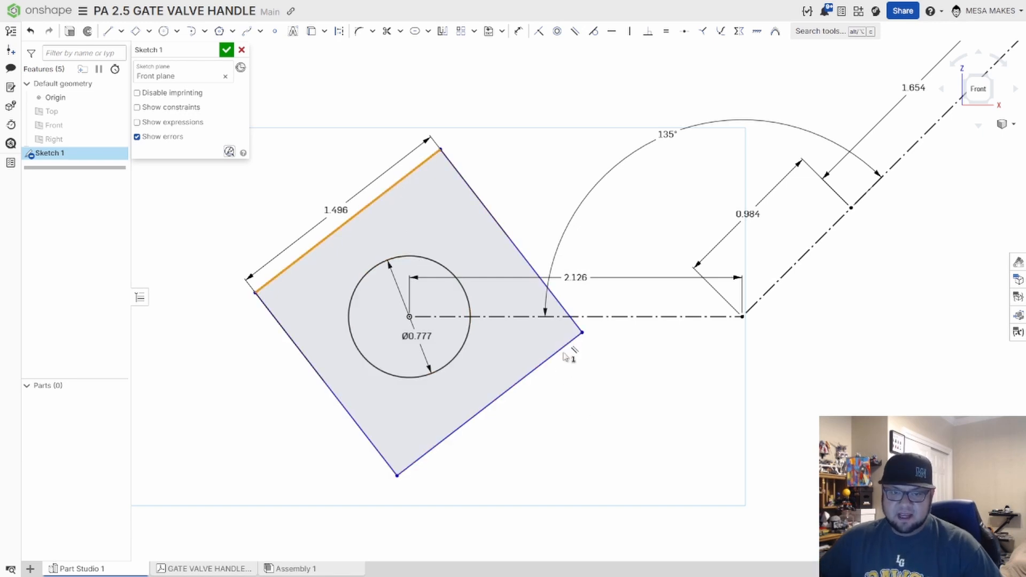
{"action": "left_click", "coordinate": [505, 233]}
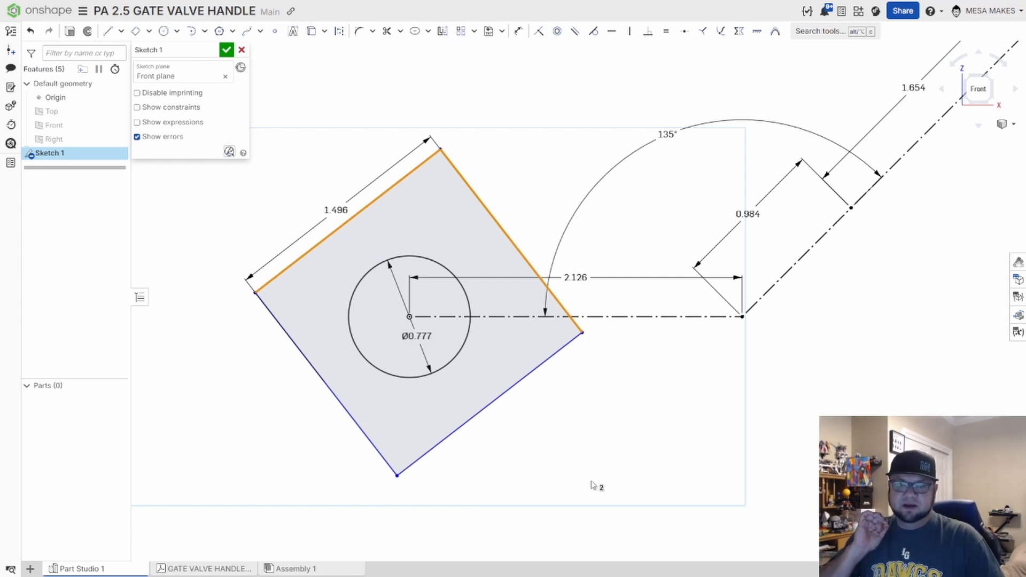
{"action": "key", "text": "e"}
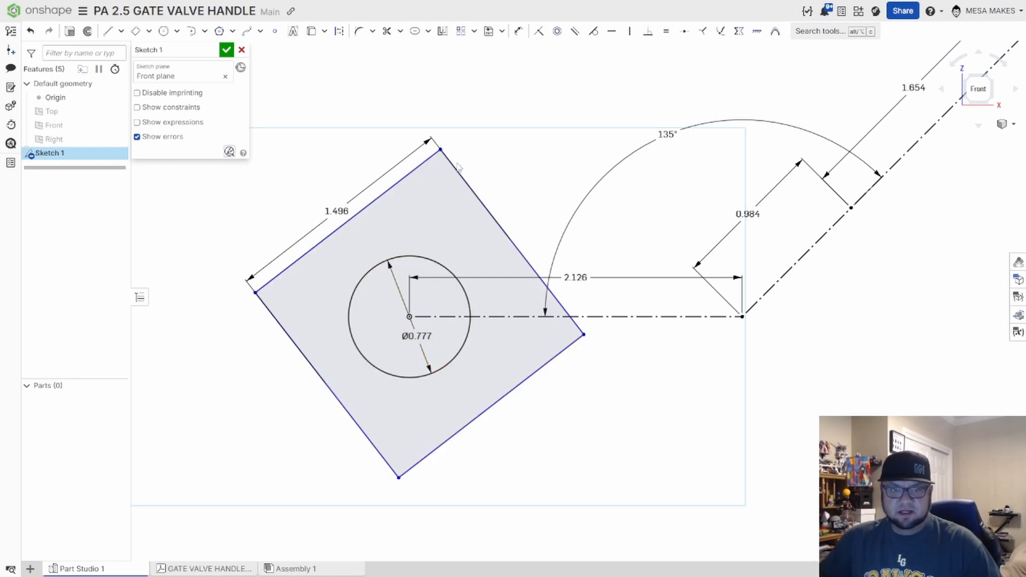
{"action": "mouse_move", "coordinate": [462, 177]}
{"action": "left_mouse_down"}
{"action": "mouse_move", "coordinate": [446, 190]}
{"action": "mouse_move", "coordinate": [562, 179]}
{"action": "mouse_move", "coordinate": [427, 291]}
{"action": "mouse_move", "coordinate": [412, 230]}
{"action": "mouse_move", "coordinate": [520, 266]}
{"action": "mouse_move", "coordinate": [470, 245]}
{"action": "left_mouse_up"}
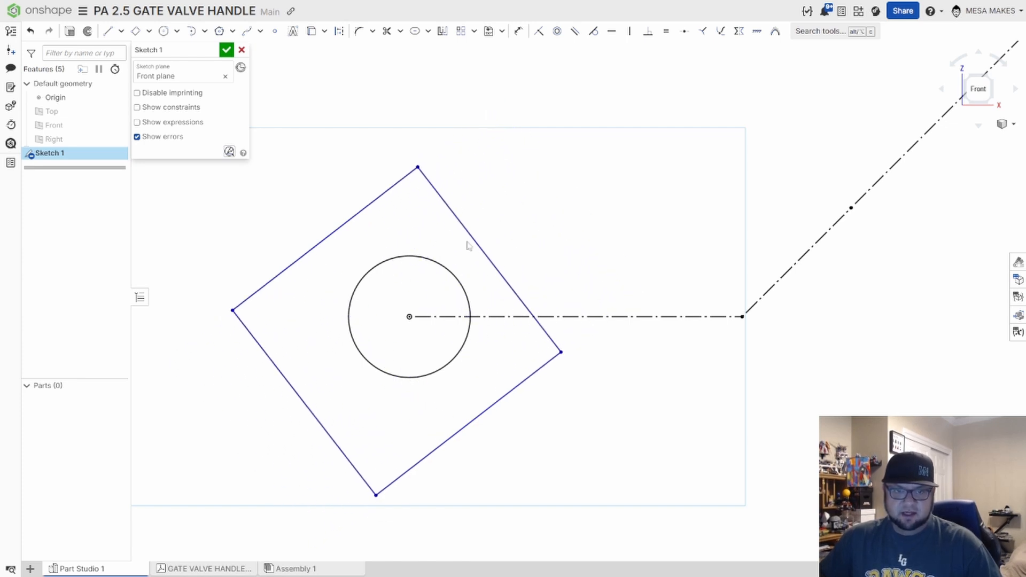
{"action": "mouse_move", "coordinate": [369, 211]}
{"action": "left_mouse_down"}
{"action": "mouse_move", "coordinate": [419, 280]}
{"action": "mouse_move", "coordinate": [378, 188]}
{"action": "mouse_move", "coordinate": [396, 201]}
{"action": "left_mouse_up"}
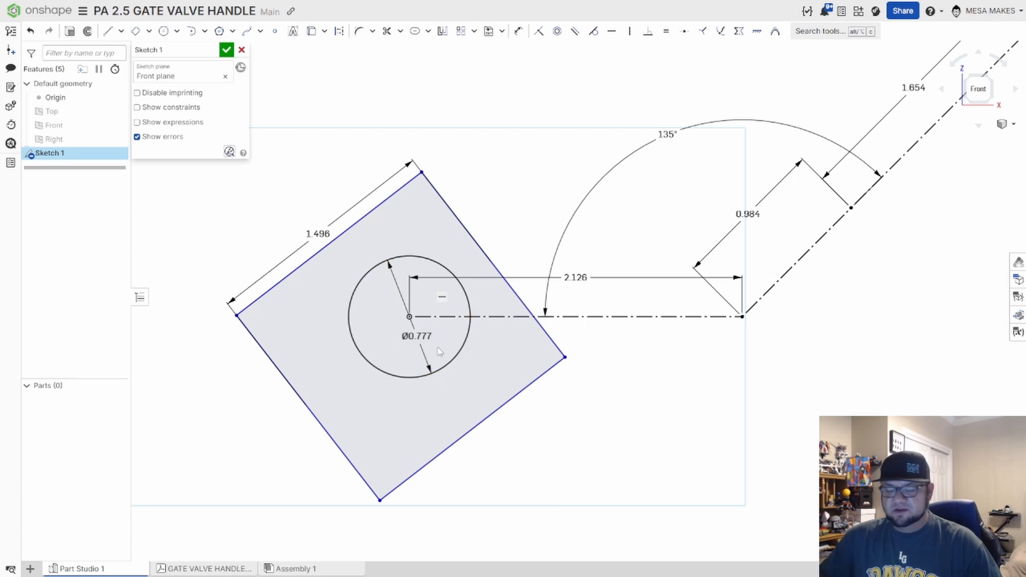
Align the square's uppermost and lowermost corners vertically with the origin.
{"action": "left_click", "coordinate": [422, 172]}
{"action": "left_click", "coordinate": [409, 317]}
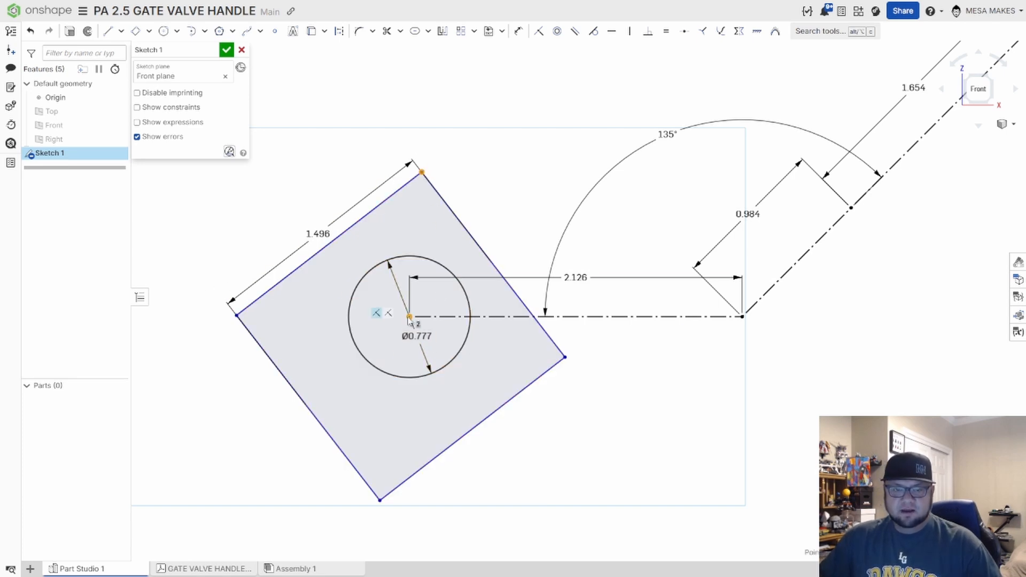
{"action": "left_click", "coordinate": [380, 501]}
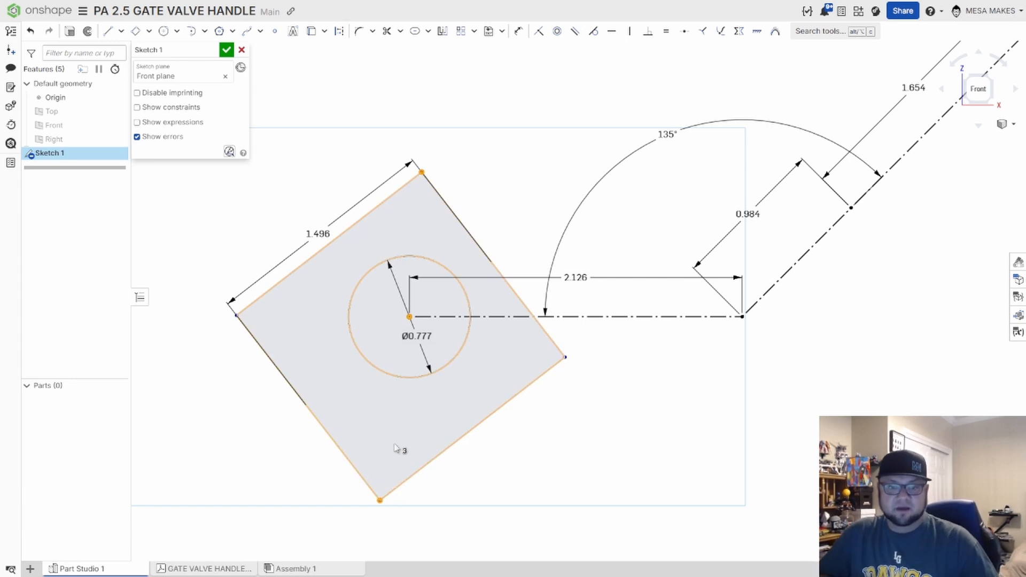
{"action": "key", "text": "v"}
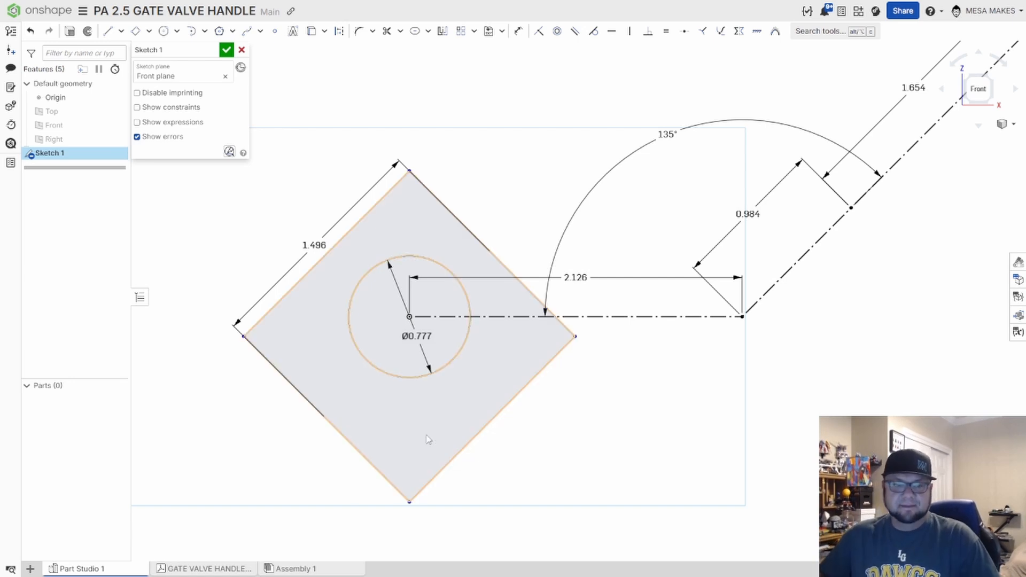
{"action": "left_click", "coordinate": [244, 336]}
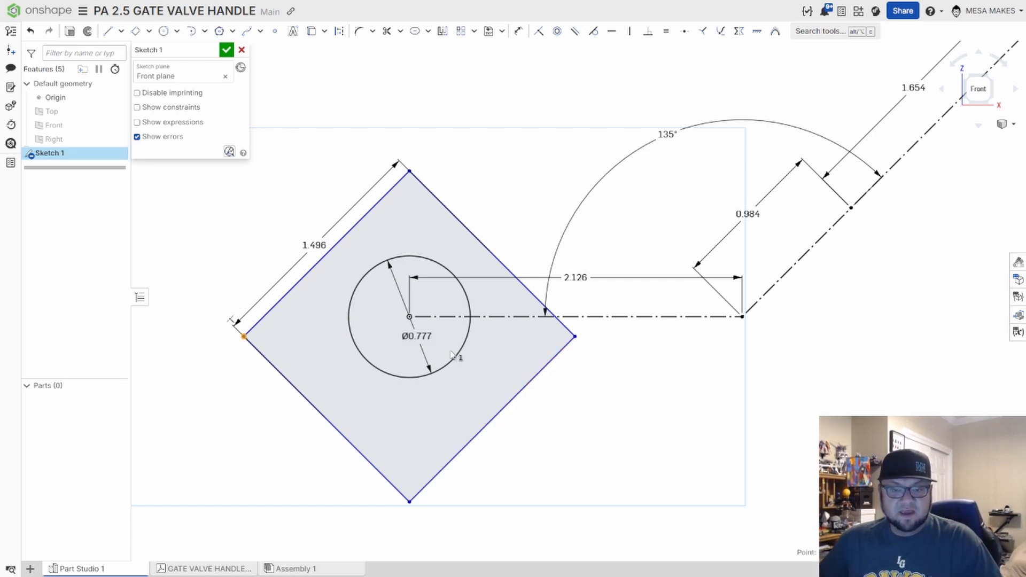
{"action": "left_click", "coordinate": [575, 336]}
{"action": "left_click", "coordinate": [409, 317]}
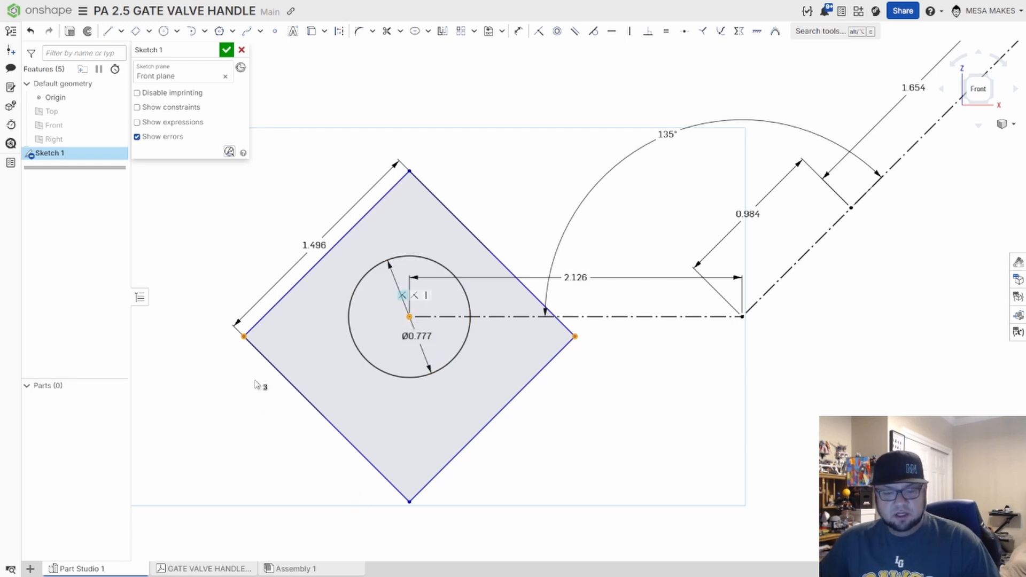
{"action": "left_click", "coordinate": [258, 247]}
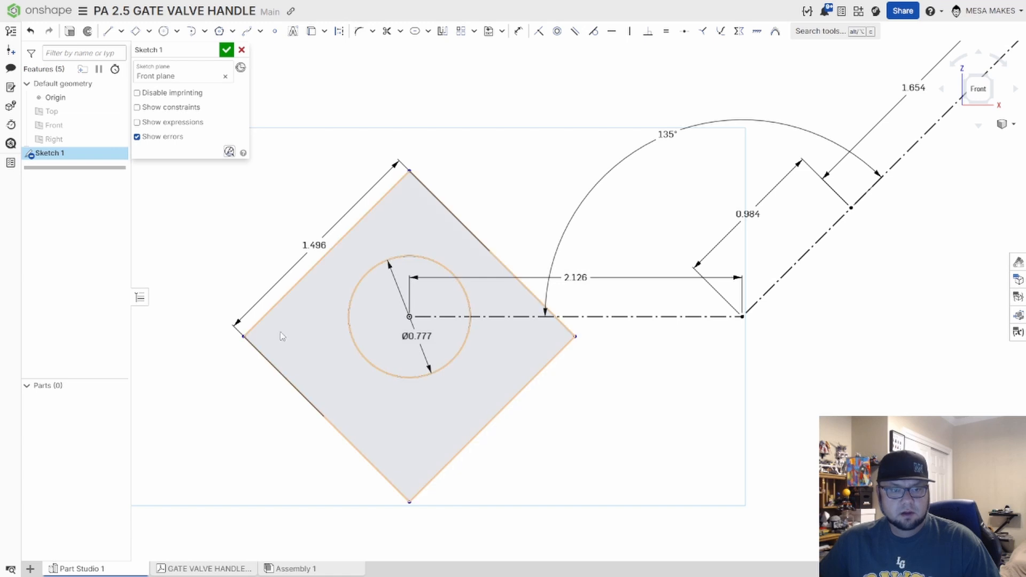
Align the square's leftmost corner horizontally with the origin.
{"action": "left_click", "coordinate": [243, 336]}
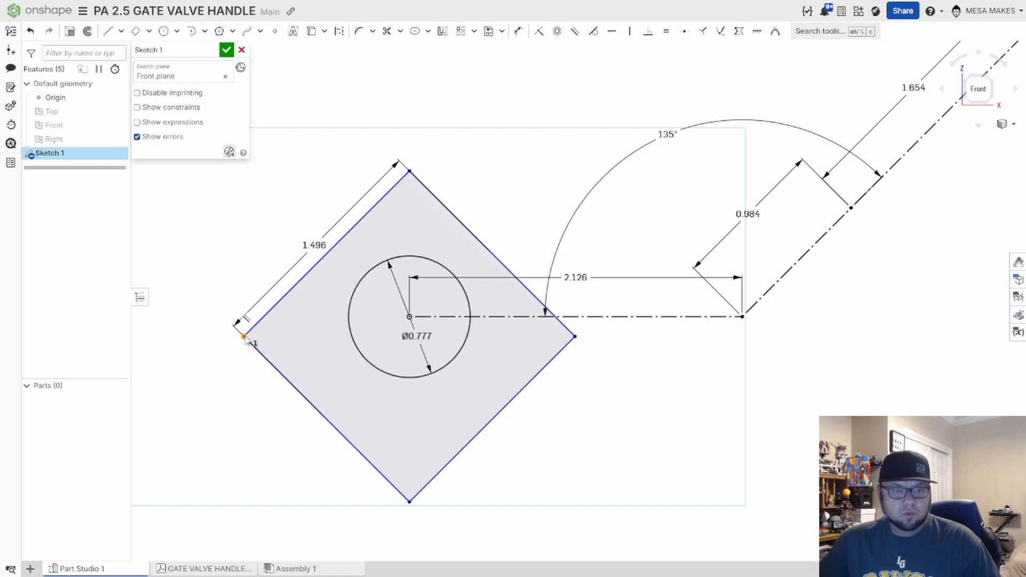
{"action": "left_click", "coordinate": [409, 317]}
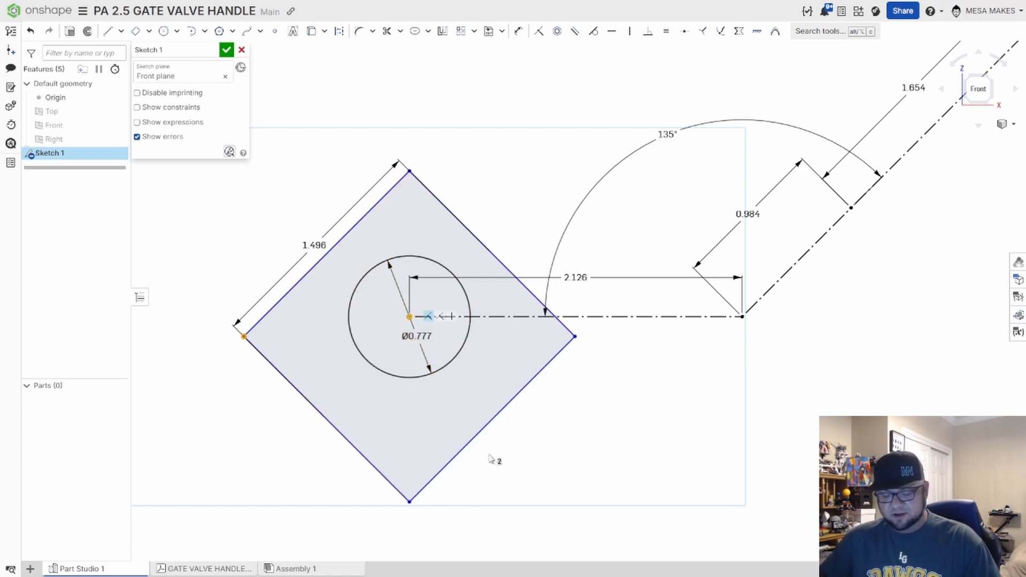
{"action": "key", "text": "h"}
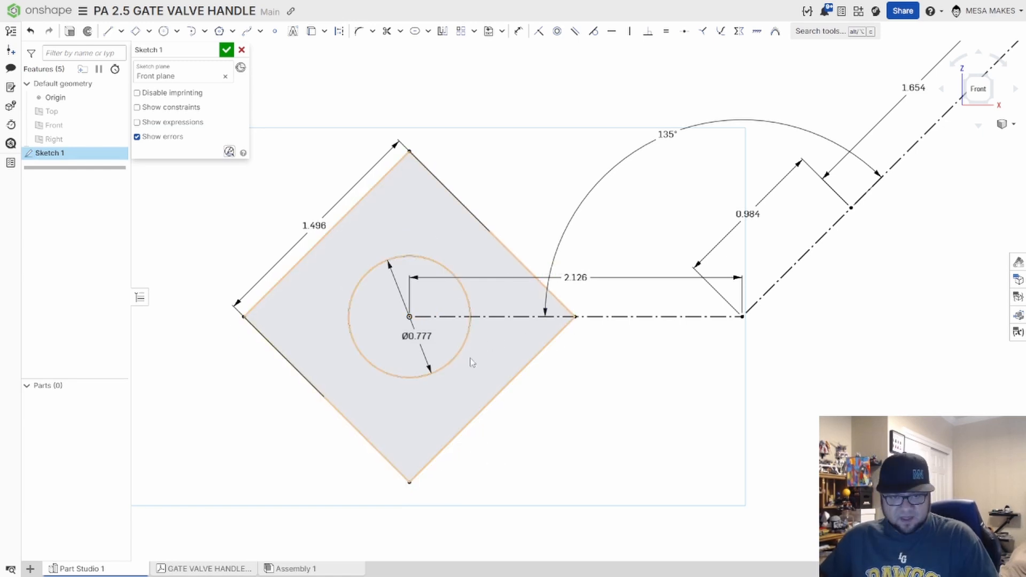
Move the 135° angle dimension in close to the vertex between the horizontal and angled construction lines.
{"action": "middle_click_drag", "start_coordinate": [564, 394], "coordinate": [476, 398]}
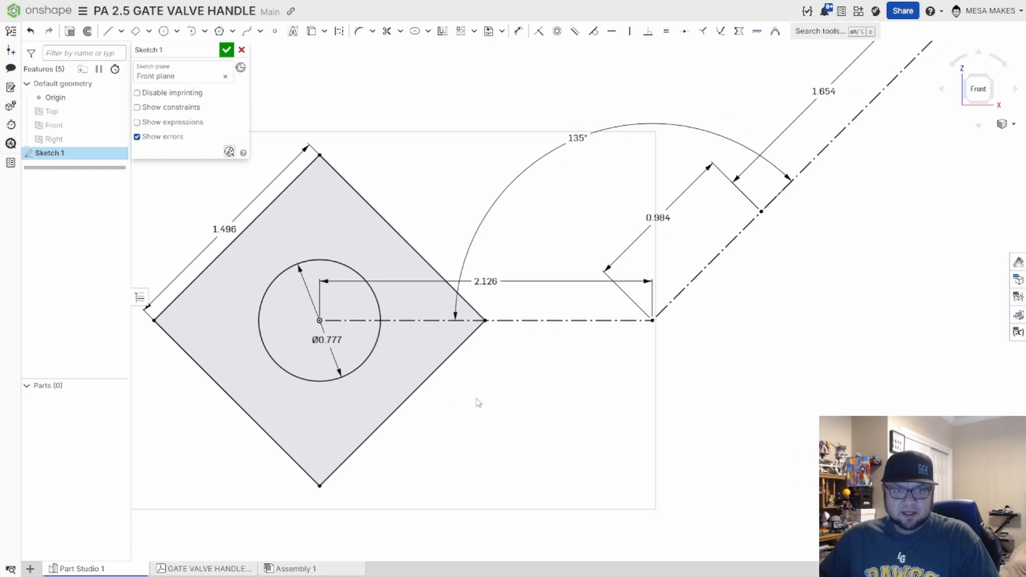
{"action": "scroll", "coordinate": [475, 394], "scroll_direction": "down", "scroll_amount": 1}
{"action": "scroll", "coordinate": [623, 387], "scroll_direction": "down", "scroll_amount": 1}
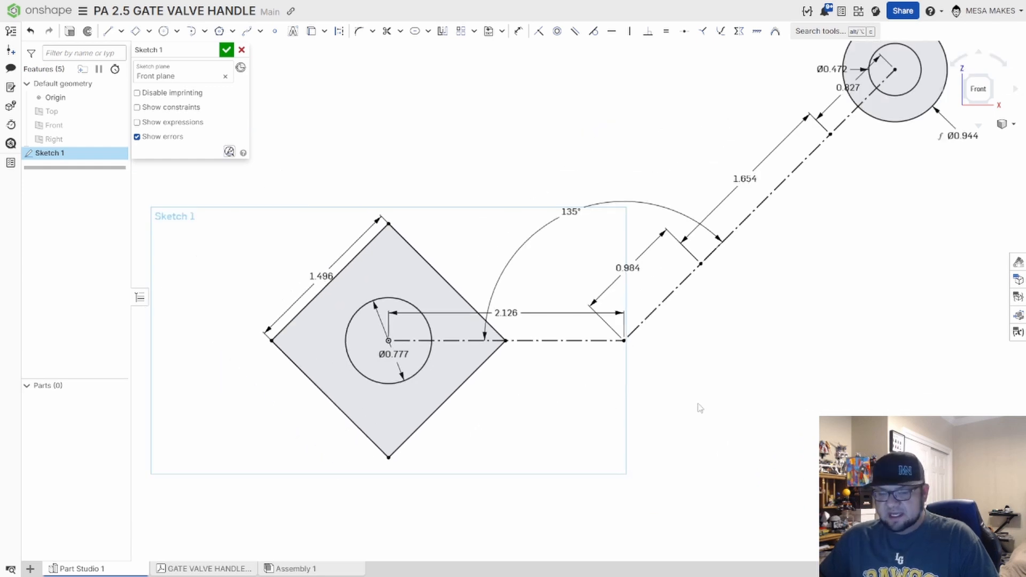
{"action": "middle_click_drag", "start_coordinate": [634, 434], "coordinate": [495, 451]}
{"action": "scroll", "coordinate": [538, 410], "scroll_direction": "up", "scroll_amount": 1}
{"action": "scroll", "coordinate": [537, 415], "scroll_direction": "down", "scroll_amount": 1}
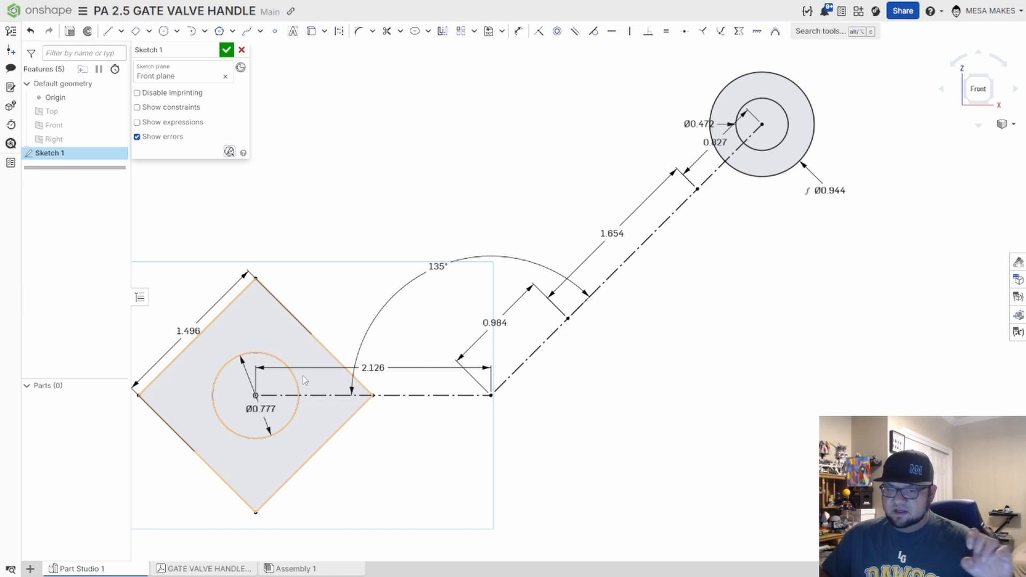
{"action": "left_click_drag", "start_coordinate": [437, 266], "coordinate": [484, 348]}
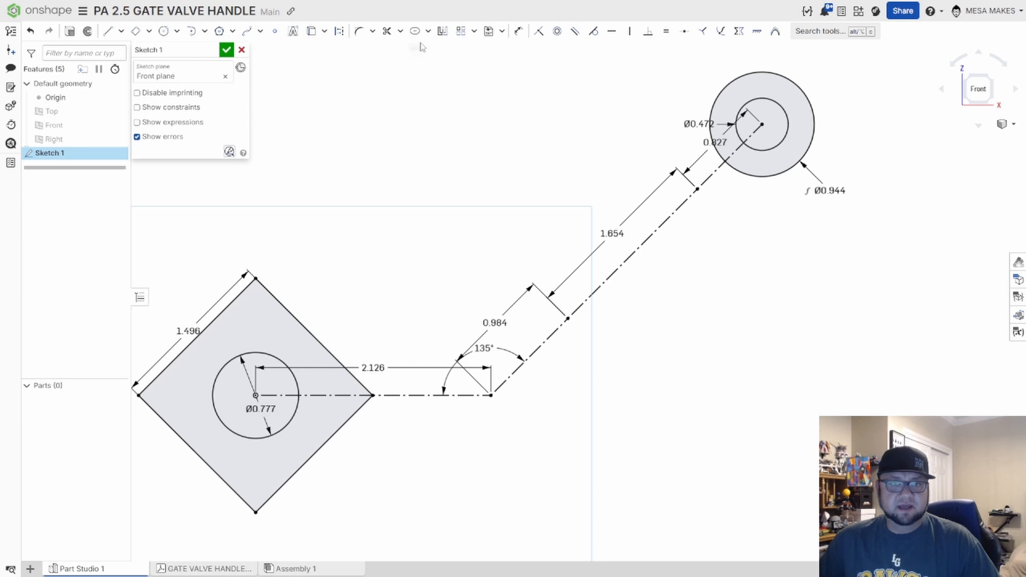
Draw a centre-point rectangle about 1.952 wide, centred on the horizontal construction line beyond the square, and set its height to 0.944.
{"action": "left_click", "coordinate": [150, 31]}
{"action": "left_click", "coordinate": [171, 70]}
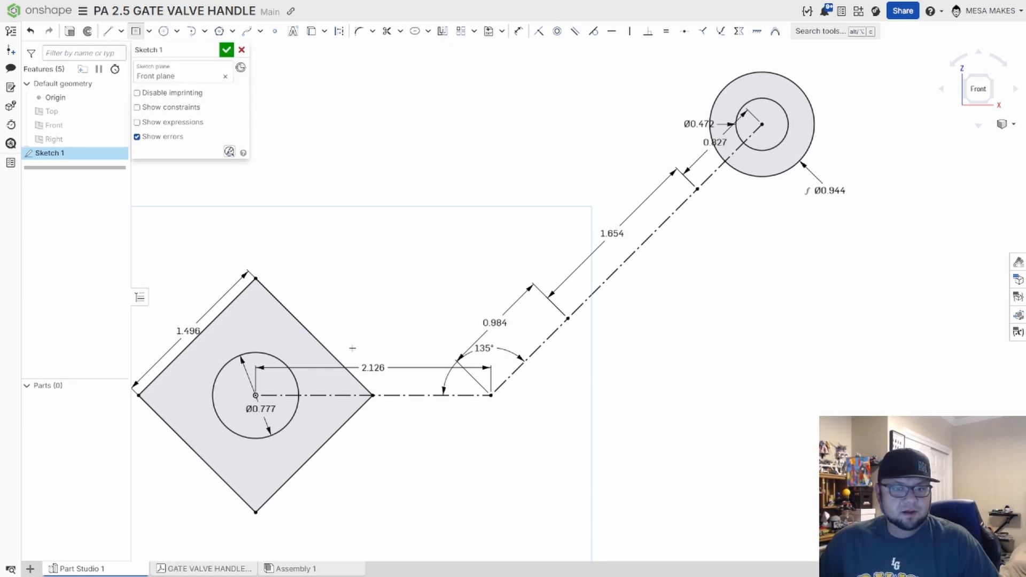
{"action": "left_click", "coordinate": [394, 395]}
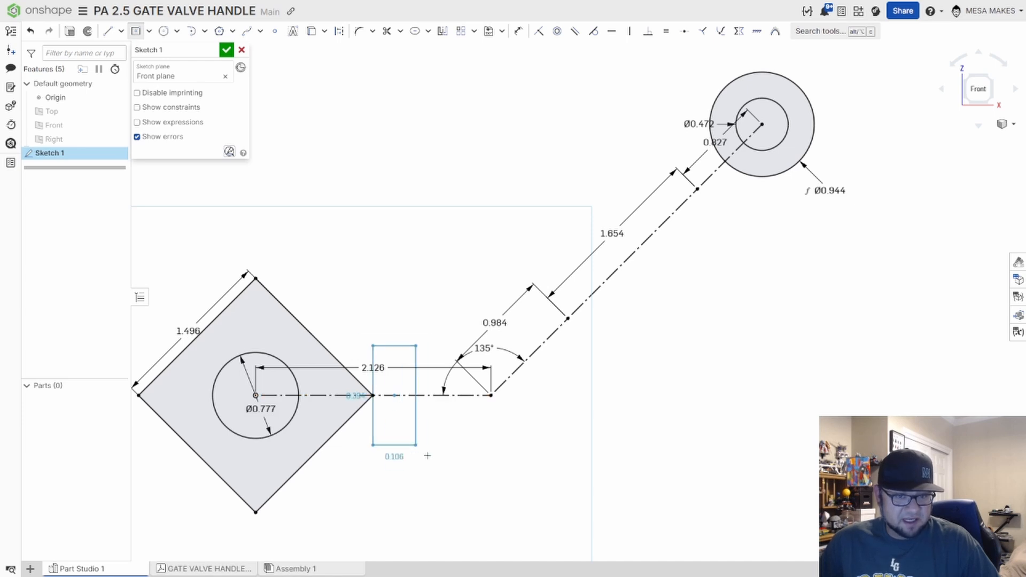
{"action": "left_click", "coordinate": [503, 476]}
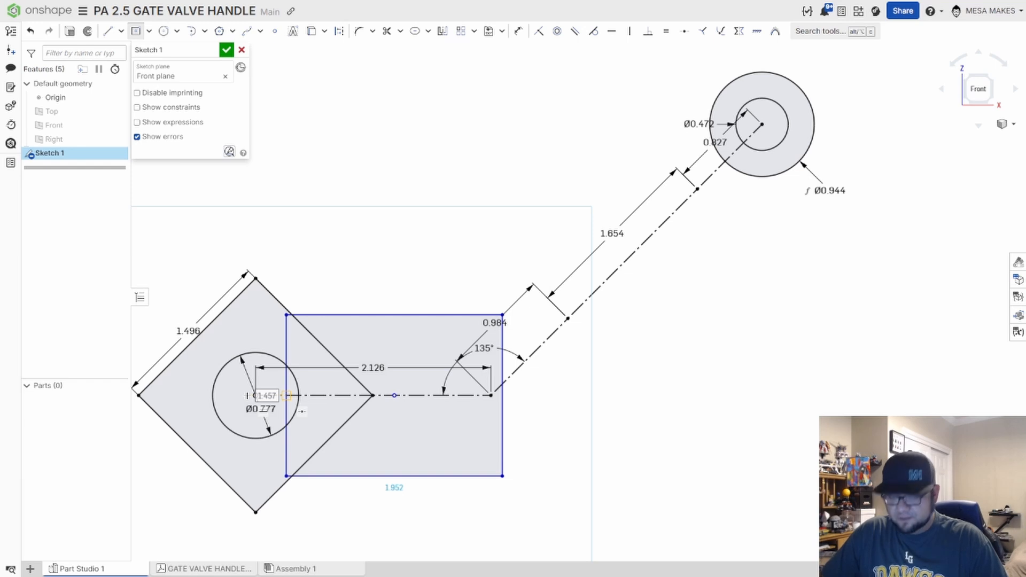
{"action": "left_click", "coordinate": [247, 396]}
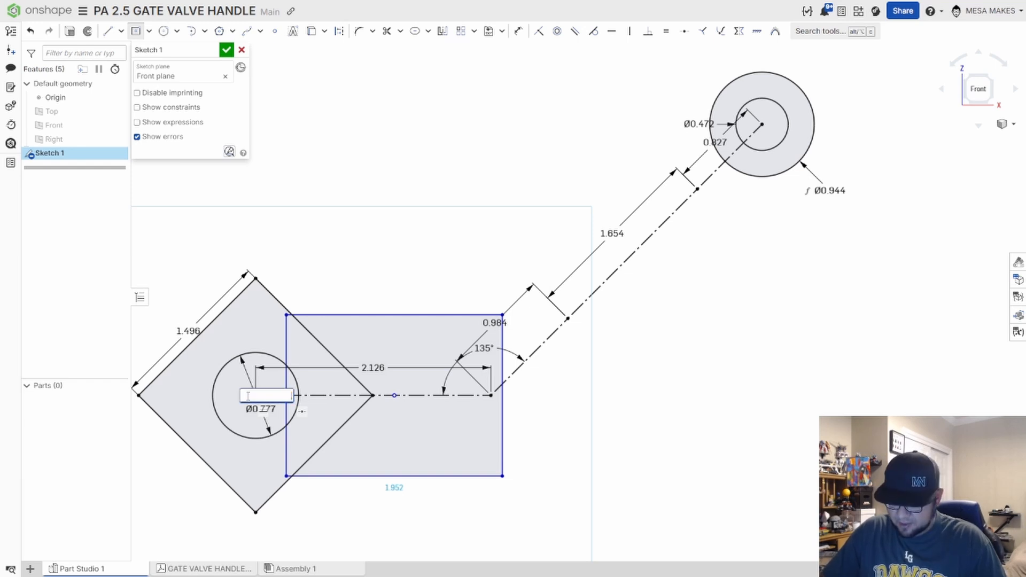
{"action": "key", "text": "Return"}
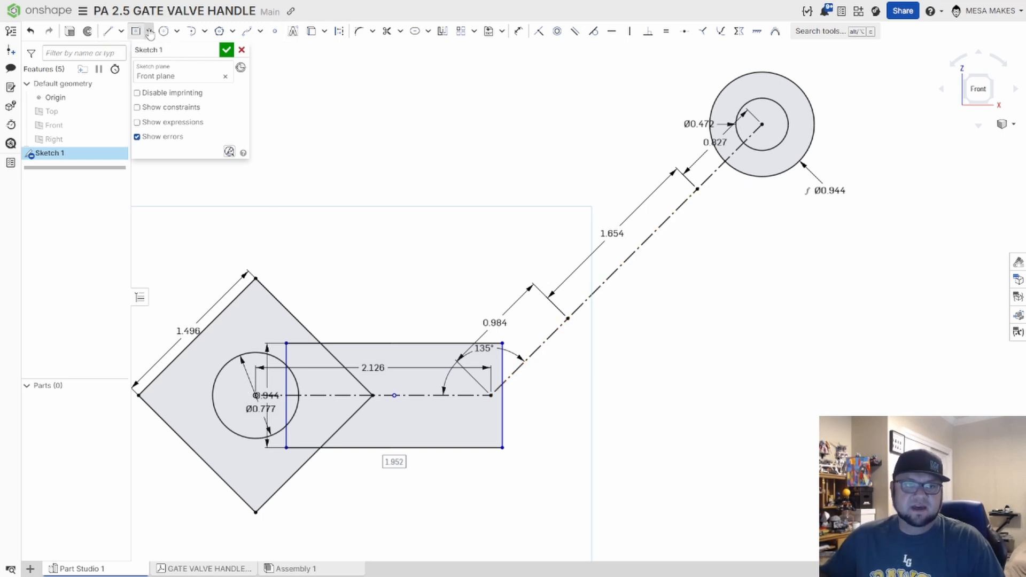
Draw a line about 4.865 long from the rectangle's upper-right corner, parallel to the angled construction line and extending past the end circles.
{"action": "scroll", "coordinate": [529, 334], "scroll_direction": "down", "scroll_amount": 1}
{"action": "scroll", "coordinate": [526, 354], "scroll_direction": "up", "scroll_amount": 2}
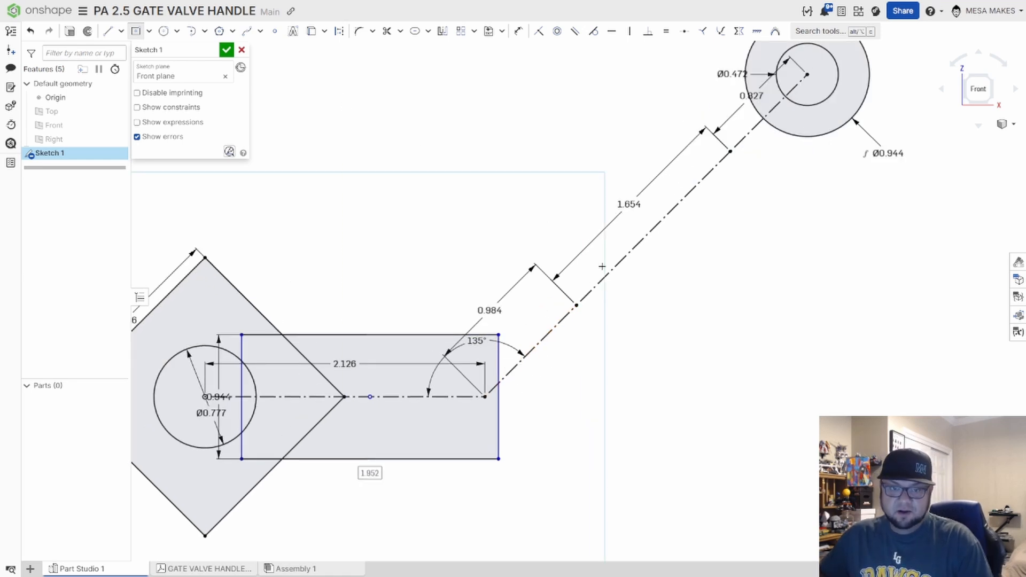
{"action": "key", "text": "l"}
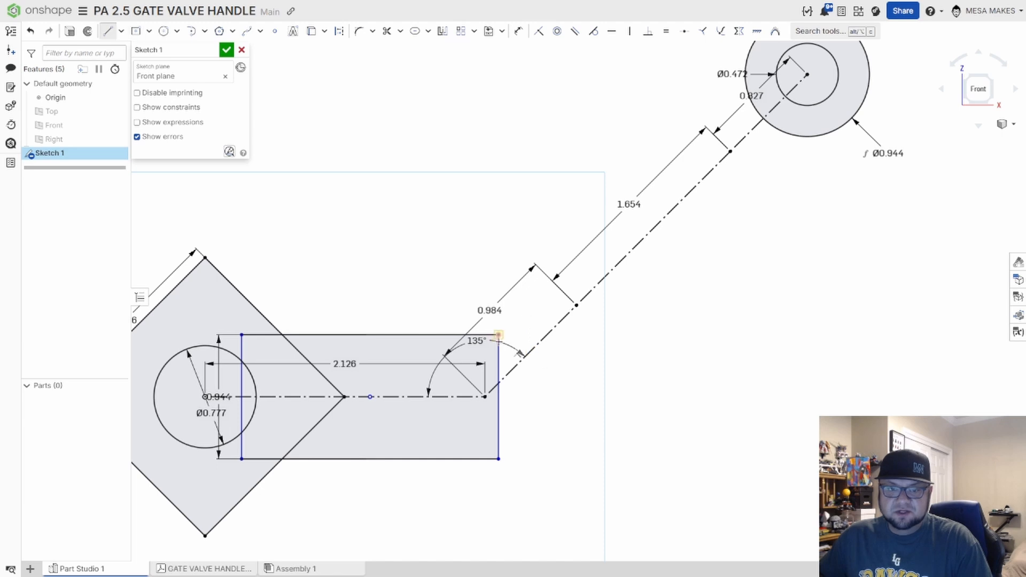
{"action": "key", "text": "Escape"}
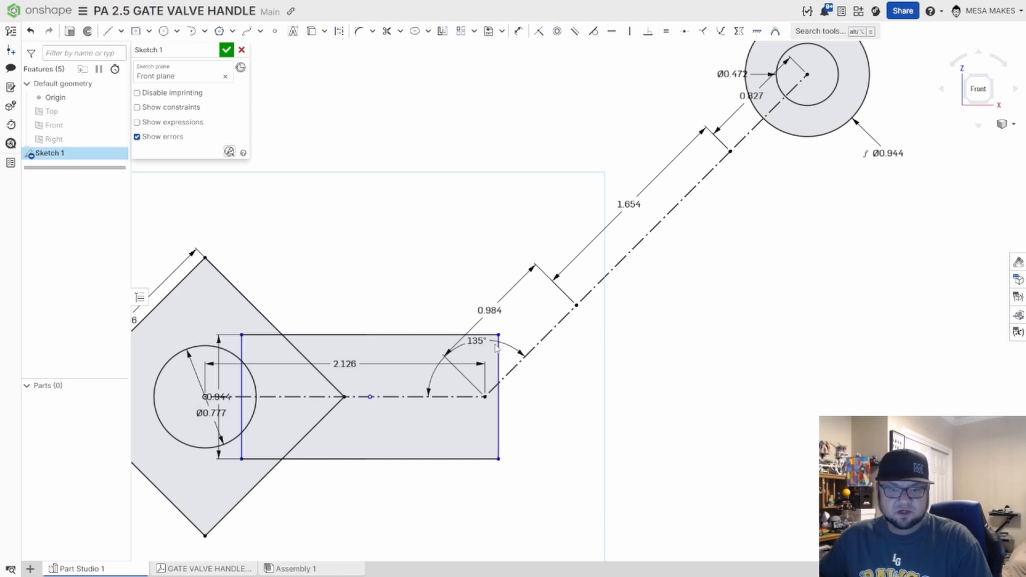
{"action": "key", "text": "l"}
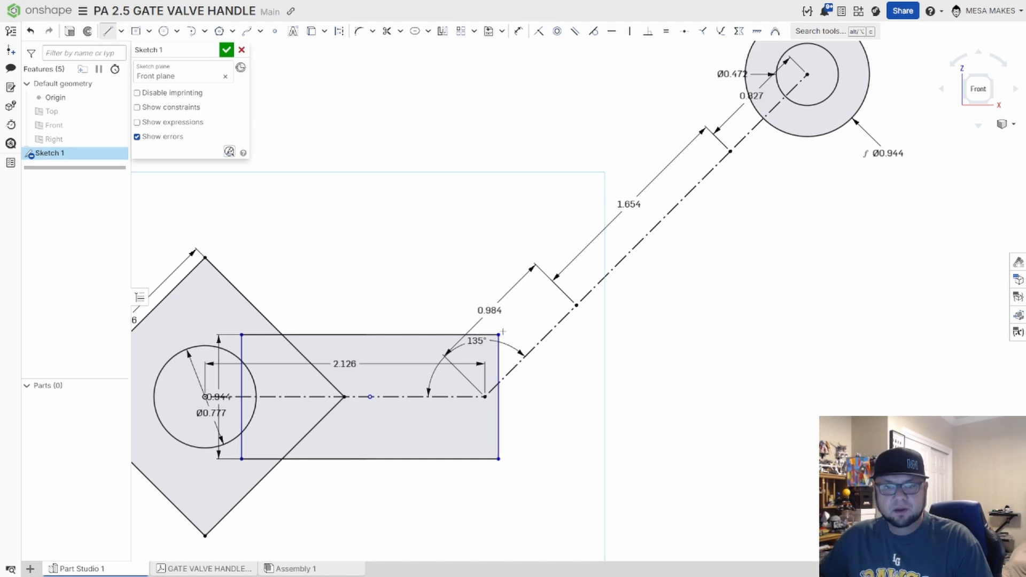
{"action": "left_click", "coordinate": [498, 334]}
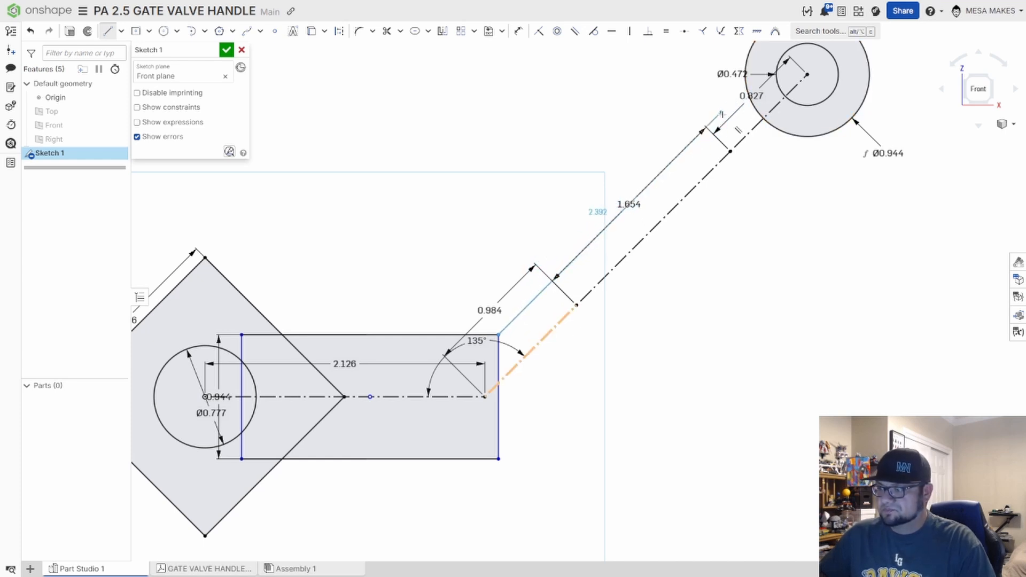
{"action": "middle_click_drag", "start_coordinate": [723, 125], "coordinate": [733, 287]}
{"action": "scroll", "coordinate": [733, 287], "scroll_direction": "down", "scroll_amount": 2}
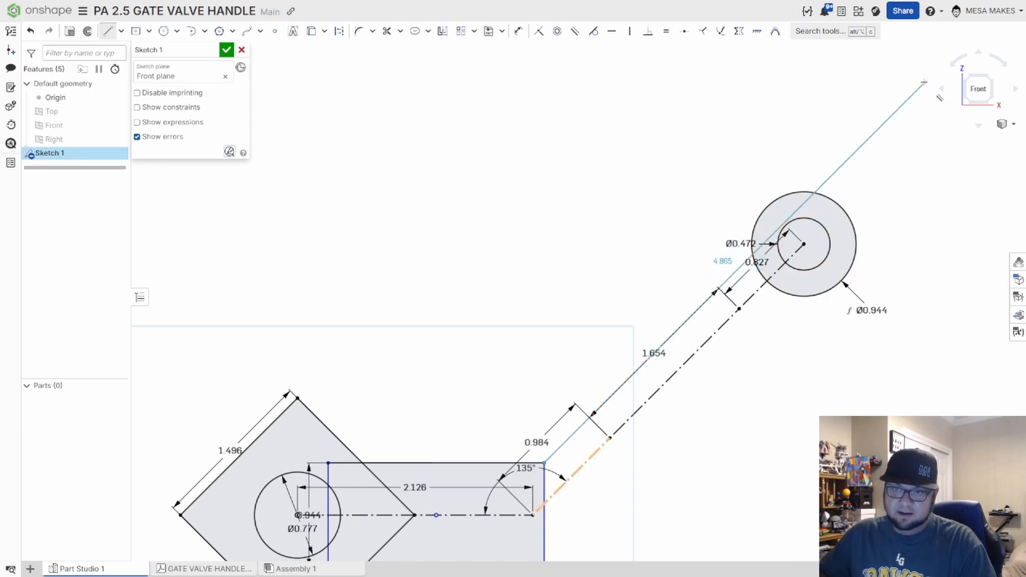
{"action": "left_click", "coordinate": [924, 82]}
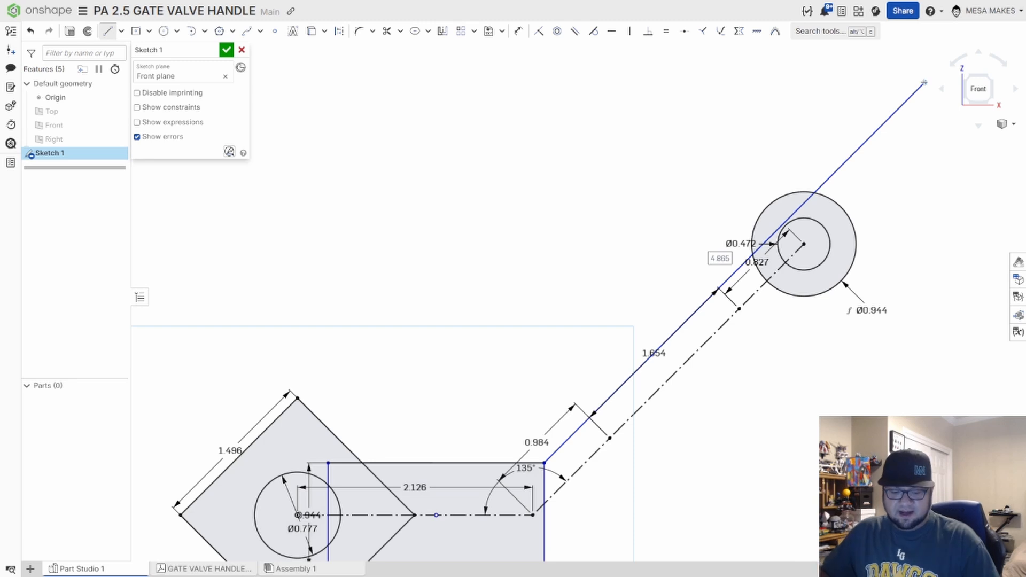
{"action": "key", "text": "Escape"}
Mirror the long parallel line across the angled construction line.
{"action": "middle_click_drag", "start_coordinate": [717, 332], "coordinate": [557, 299]}
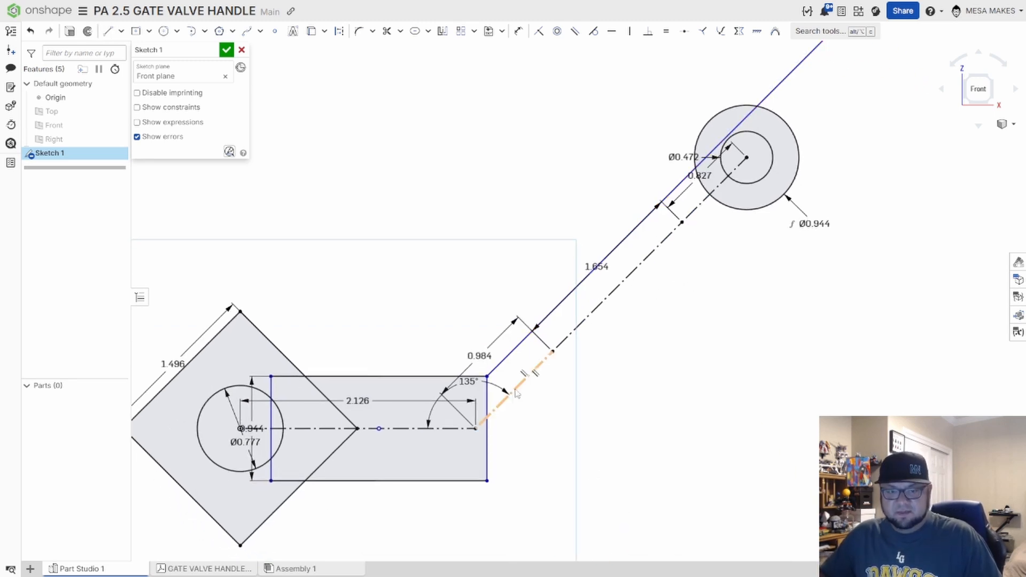
{"action": "left_click", "coordinate": [443, 30]}
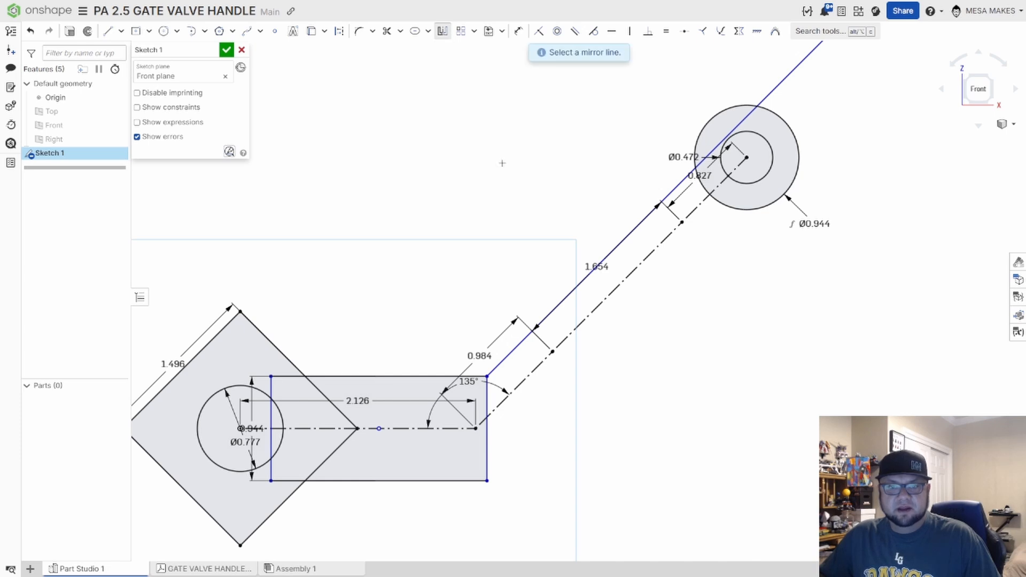
{"action": "left_click", "coordinate": [545, 361]}
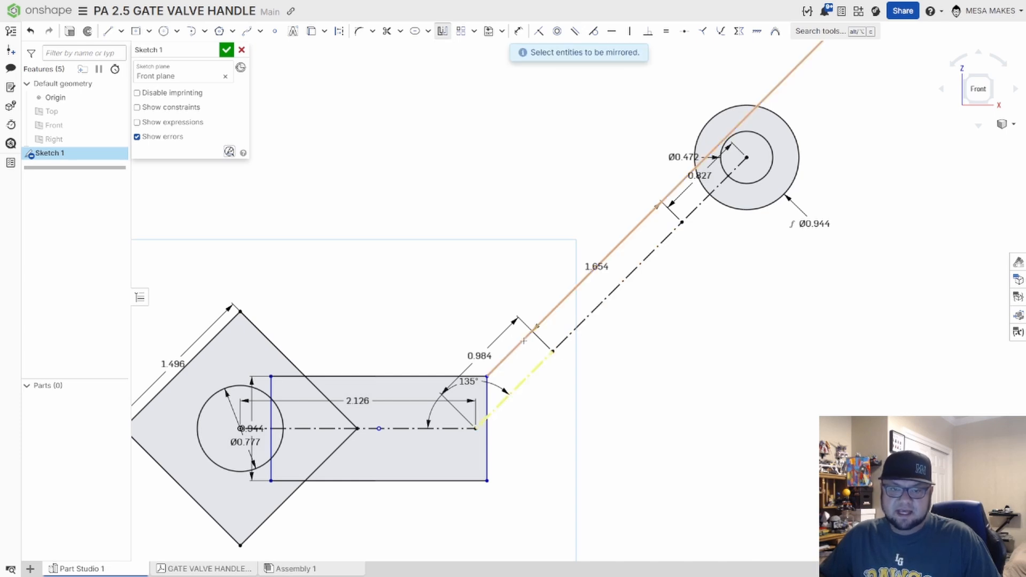
{"action": "left_click", "coordinate": [525, 340]}
{"action": "scroll", "coordinate": [532, 436], "scroll_direction": "up", "scroll_amount": 3}
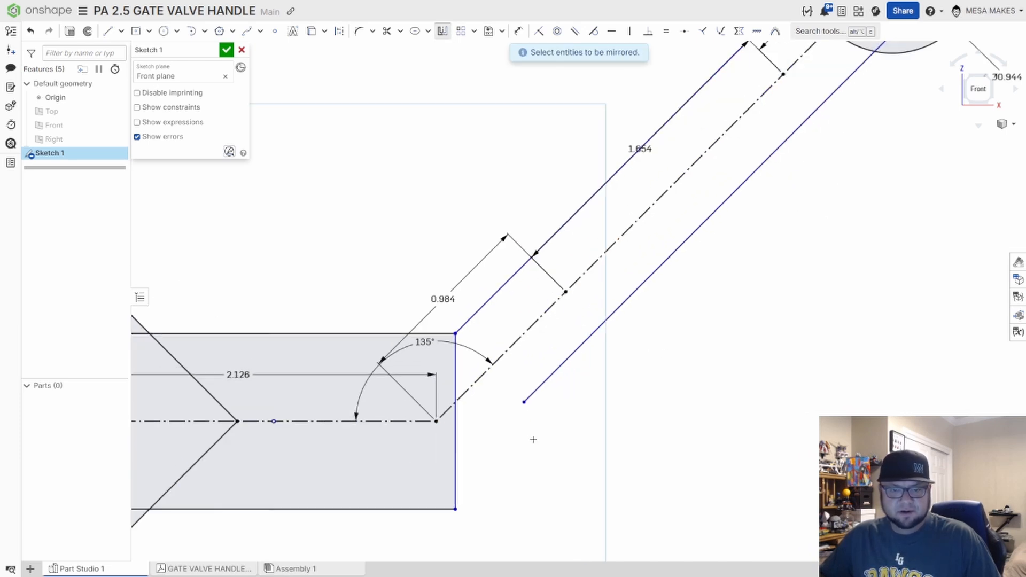
{"action": "scroll", "coordinate": [533, 438], "scroll_direction": "down", "scroll_amount": 3}
{"action": "scroll", "coordinate": [524, 421], "scroll_direction": "down", "scroll_amount": 2}
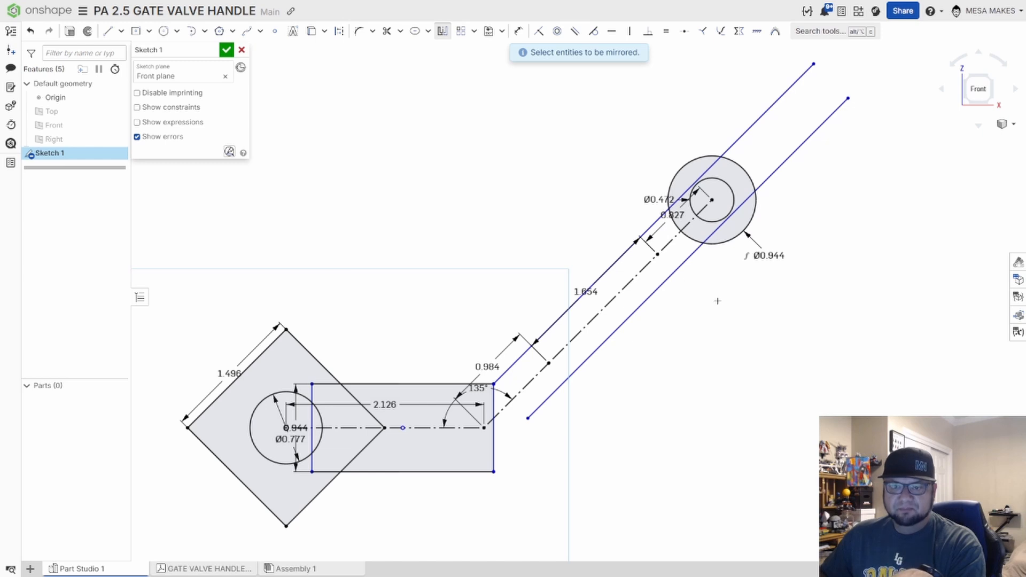
Make the upper line parallel to the angled construction line tangent to the outer end circle.
{"action": "middle_click_drag", "start_coordinate": [716, 247], "coordinate": [698, 357]}
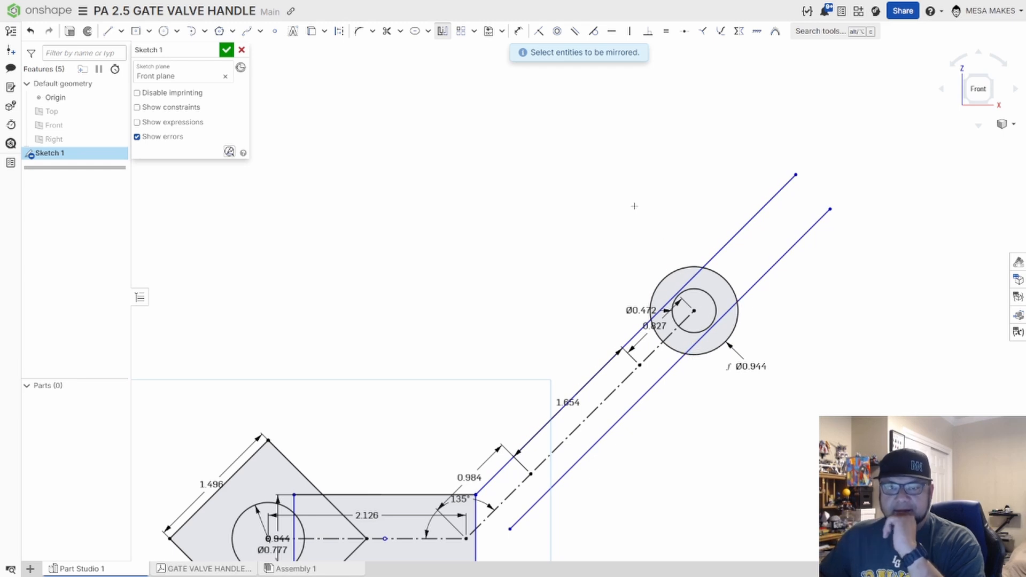
{"action": "key", "text": "t"}
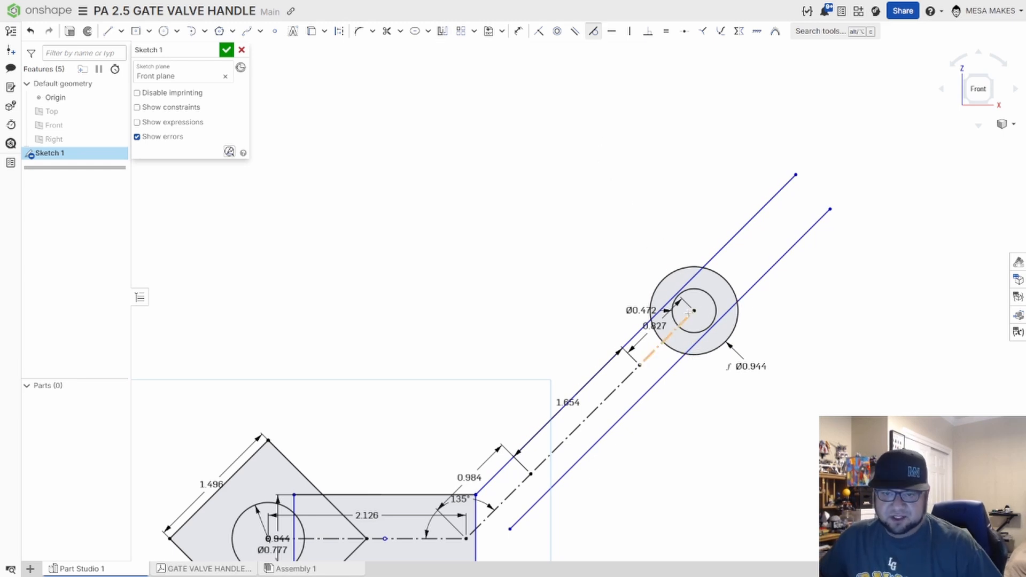
{"action": "left_click", "coordinate": [689, 282]}
{"action": "left_click", "coordinate": [693, 267]}
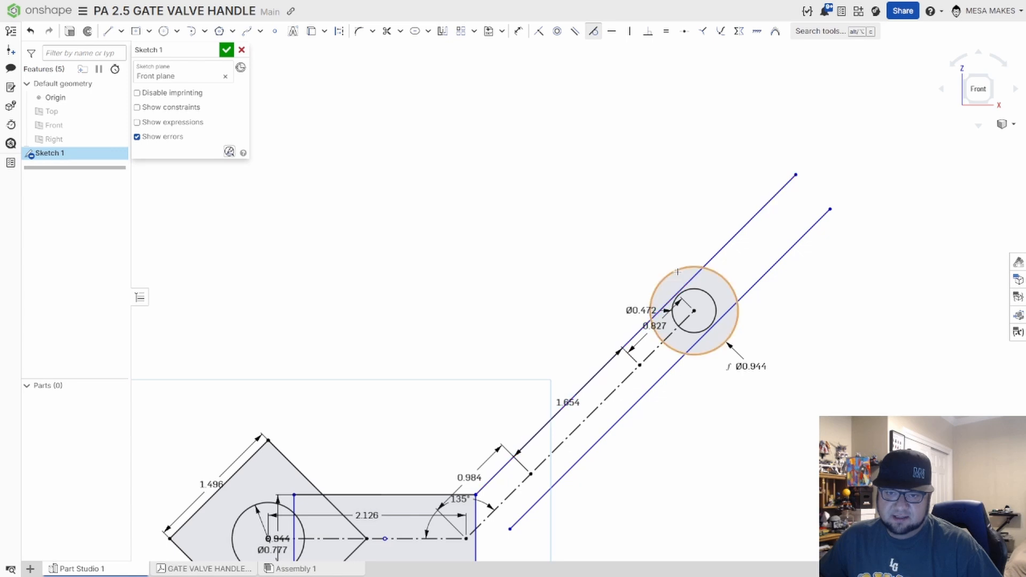
{"action": "scroll", "coordinate": [693, 299], "scroll_direction": "down", "scroll_amount": 2}
{"action": "scroll", "coordinate": [684, 203], "scroll_direction": "up", "scroll_amount": 4}
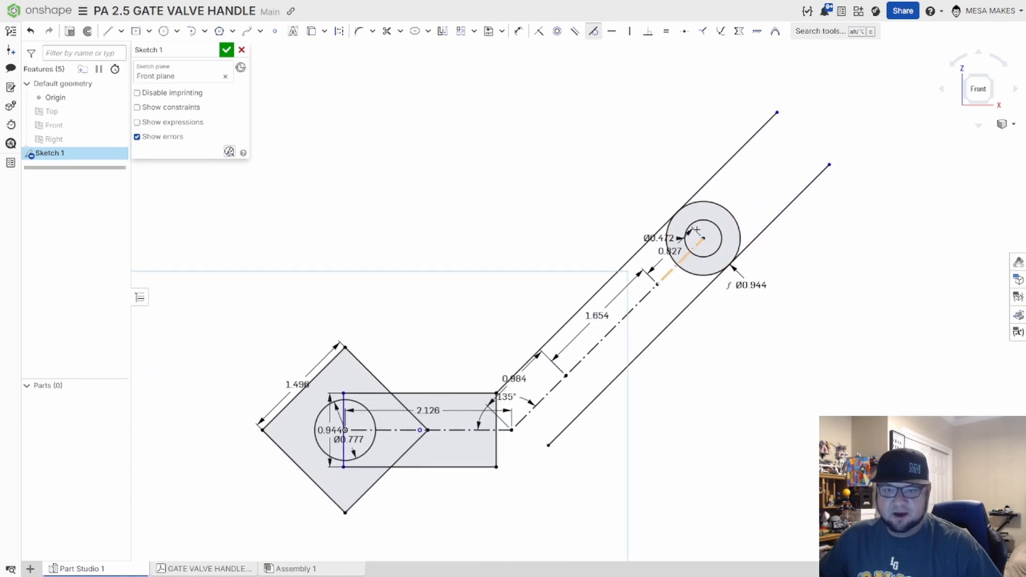
{"action": "scroll", "coordinate": [685, 194], "scroll_direction": "down", "scroll_amount": 1}
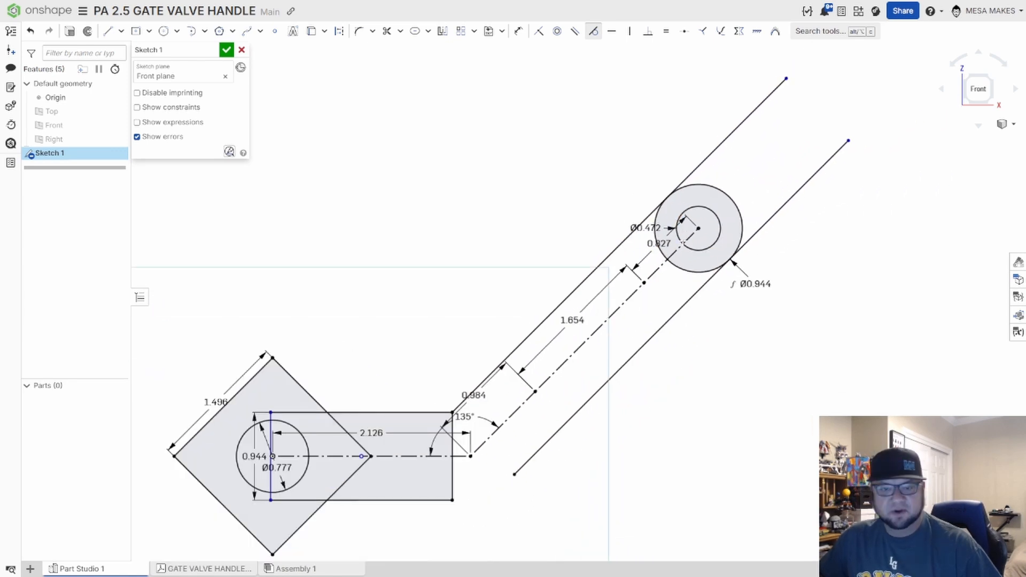
Trim the ends of both angled arm lines where they extend beyond the outer end circle.
{"action": "key", "text": "m"}
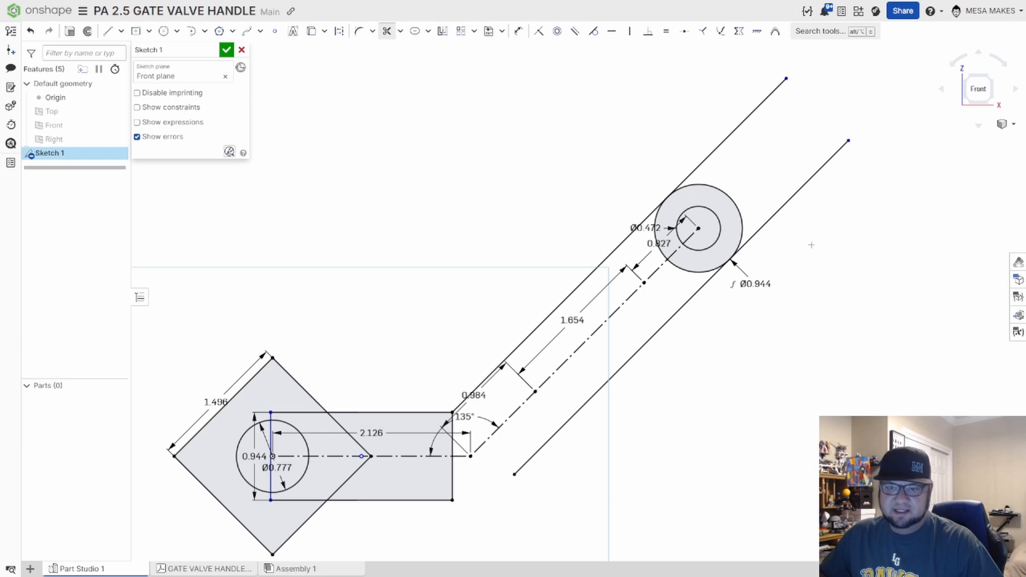
{"action": "mouse_move", "coordinate": [811, 244]}
{"action": "left_mouse_down"}
{"action": "mouse_move", "coordinate": [773, 140]}
{"action": "mouse_move", "coordinate": [689, 122]}
{"action": "left_mouse_up"}
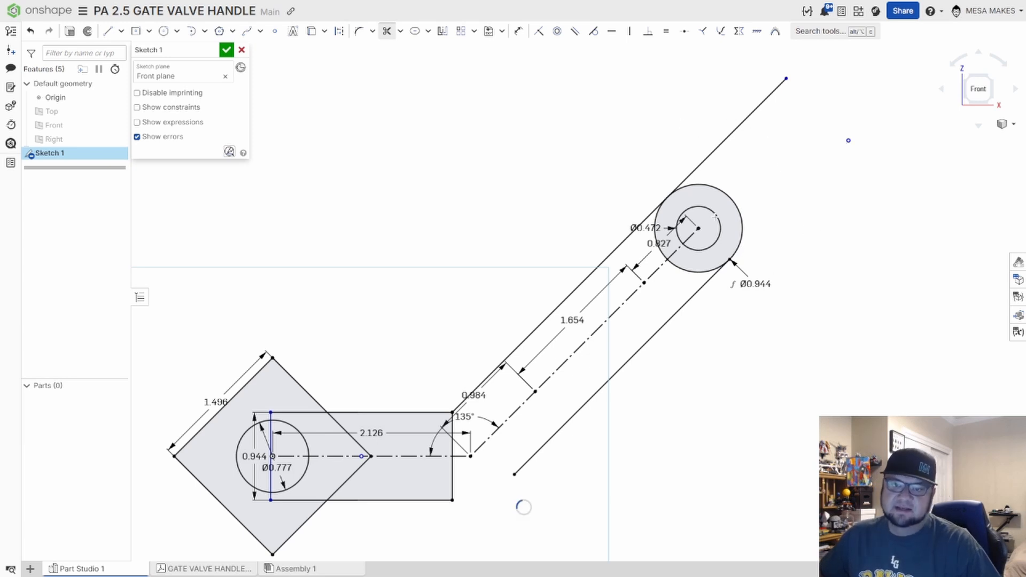
{"action": "left_click_drag", "start_coordinate": [690, 163], "coordinate": [694, 179]}
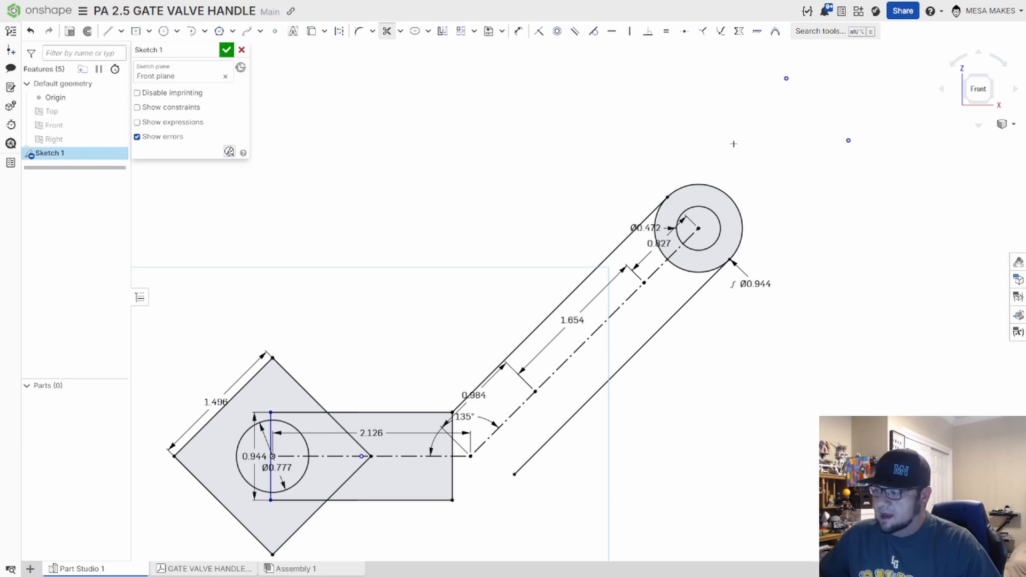
{"action": "middle_click_drag", "start_coordinate": [731, 111], "coordinate": [690, 160]}
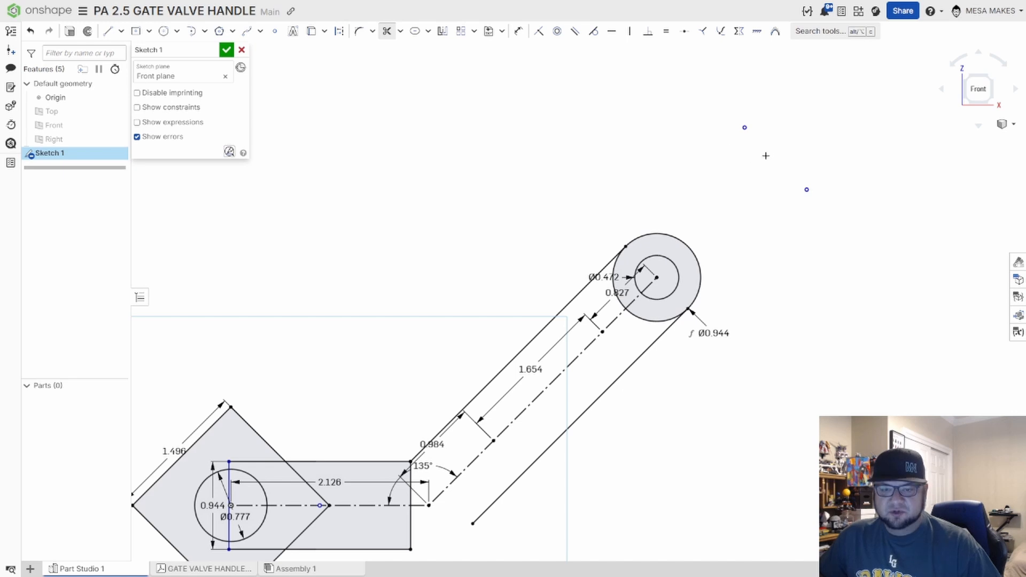
{"action": "key", "text": "Escape"}
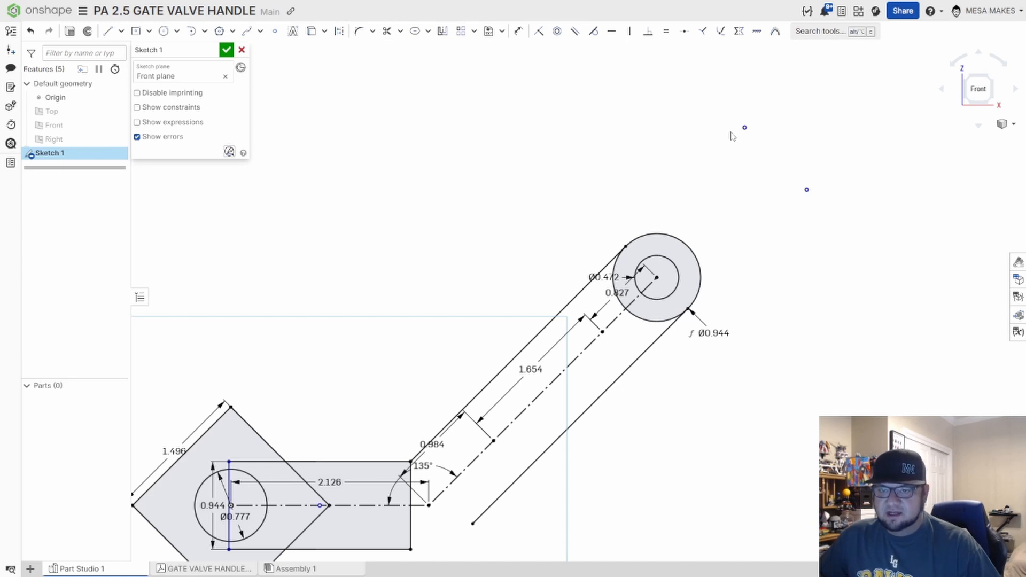
{"action": "left_click_drag", "start_coordinate": [694, 102], "coordinate": [898, 266]}
{"action": "left_click", "coordinate": [860, 252]}
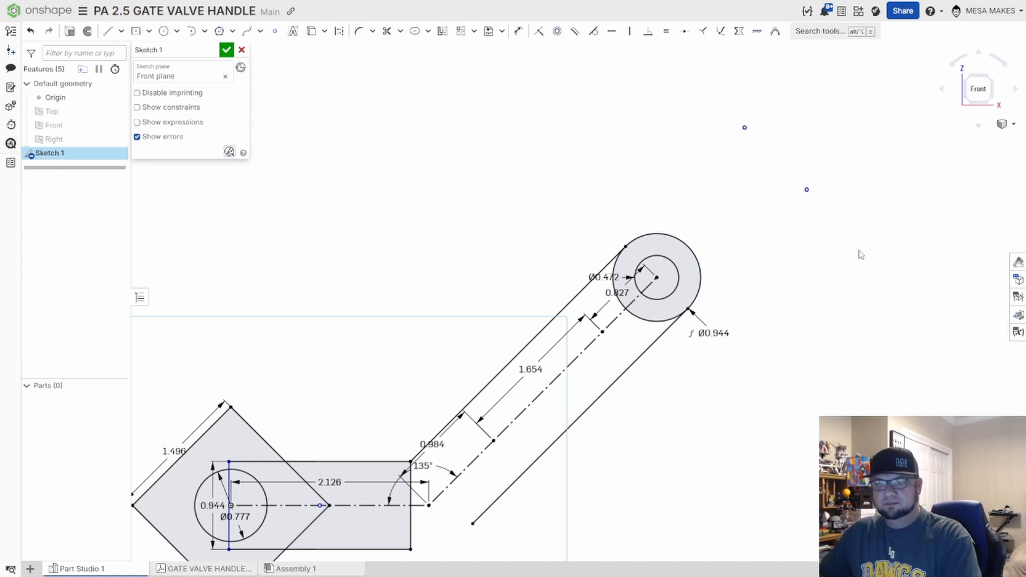
Delete the two vertical sides of the rectangle, keeping its horizontal lines.
{"action": "middle_click_drag", "start_coordinate": [610, 447], "coordinate": [672, 317]}
{"action": "scroll", "coordinate": [536, 420], "scroll_direction": "up", "scroll_amount": 2}
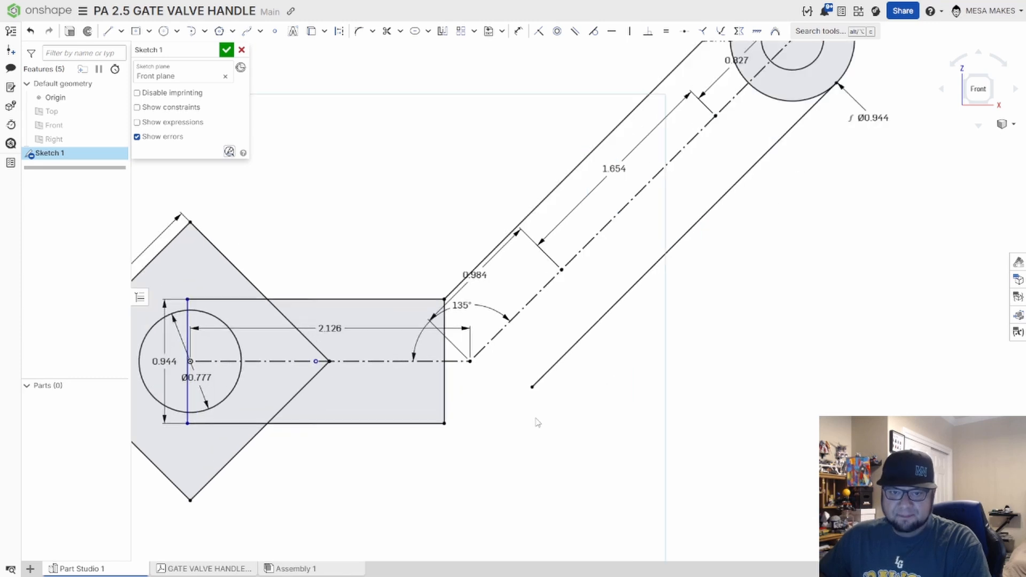
{"action": "scroll", "coordinate": [536, 419], "scroll_direction": "down", "scroll_amount": 1}
{"action": "middle_click_drag", "start_coordinate": [536, 418], "coordinate": [552, 419]}
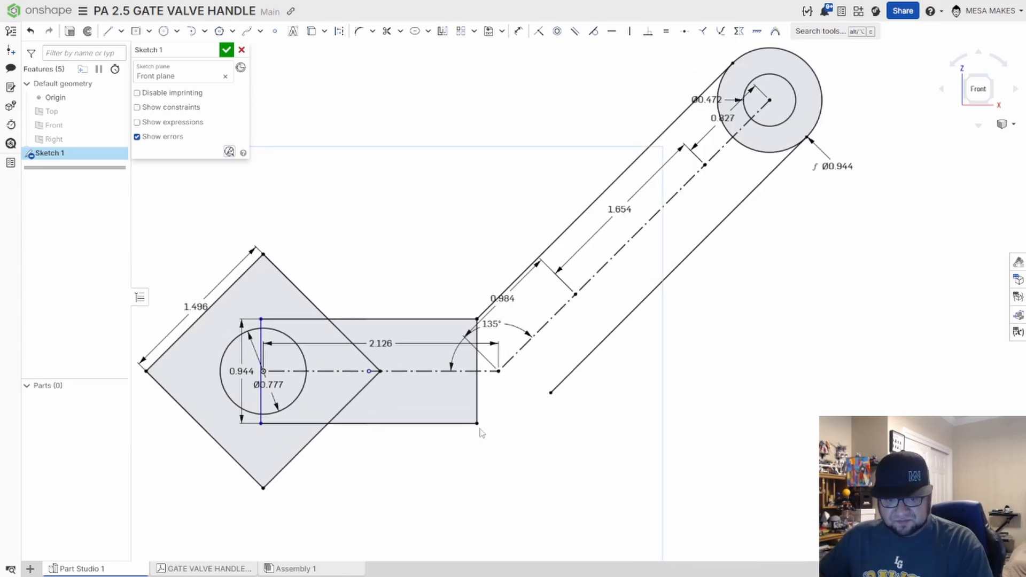
{"action": "left_click", "coordinate": [476, 411]}
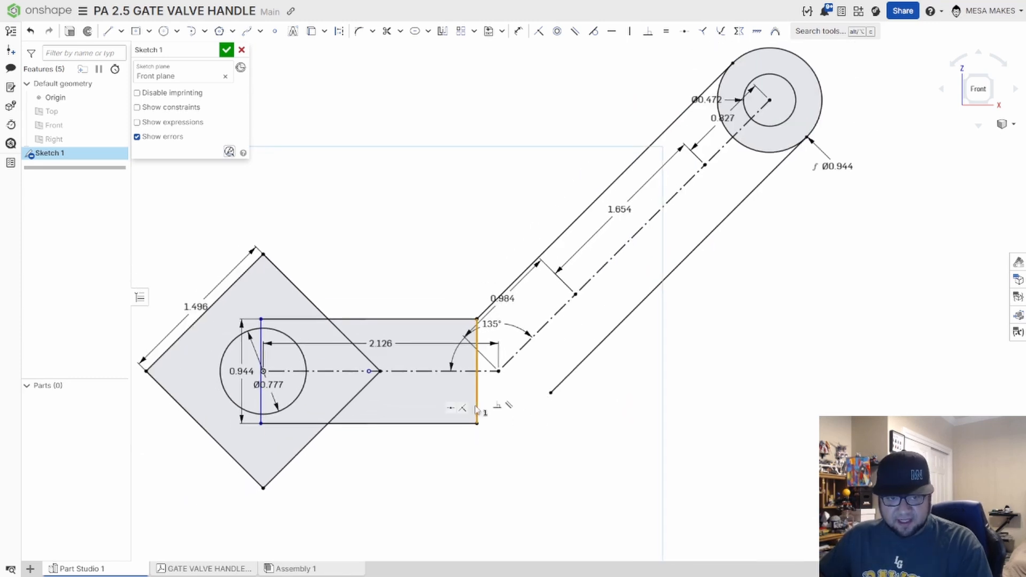
{"action": "left_click", "coordinate": [261, 399]}
{"action": "key", "text": "Delete"}
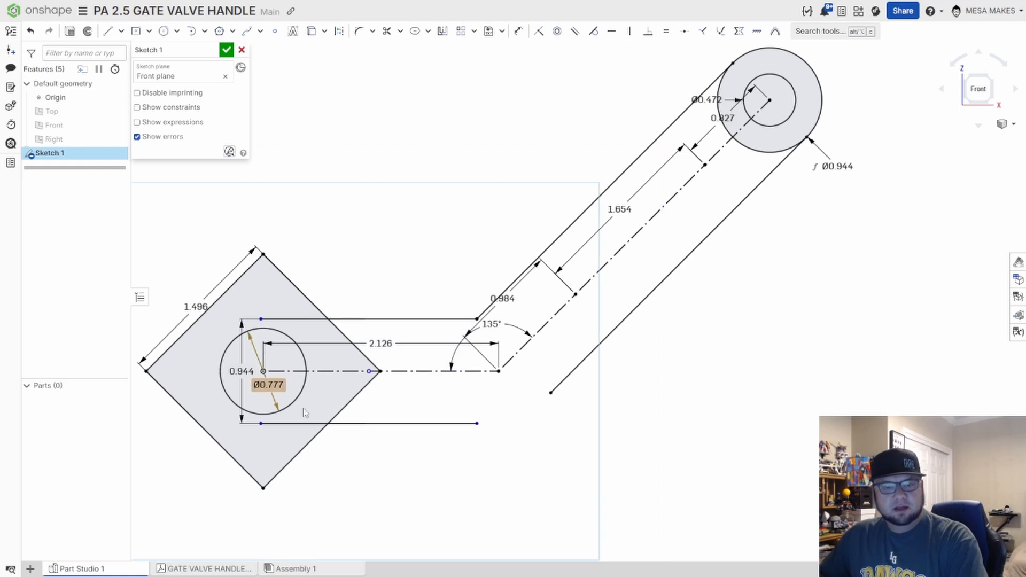
Make the left endpoint of the lower horizontal arm line coincident with the square's lower-right edge.
{"action": "scroll", "coordinate": [353, 352], "scroll_direction": "up", "scroll_amount": 3}
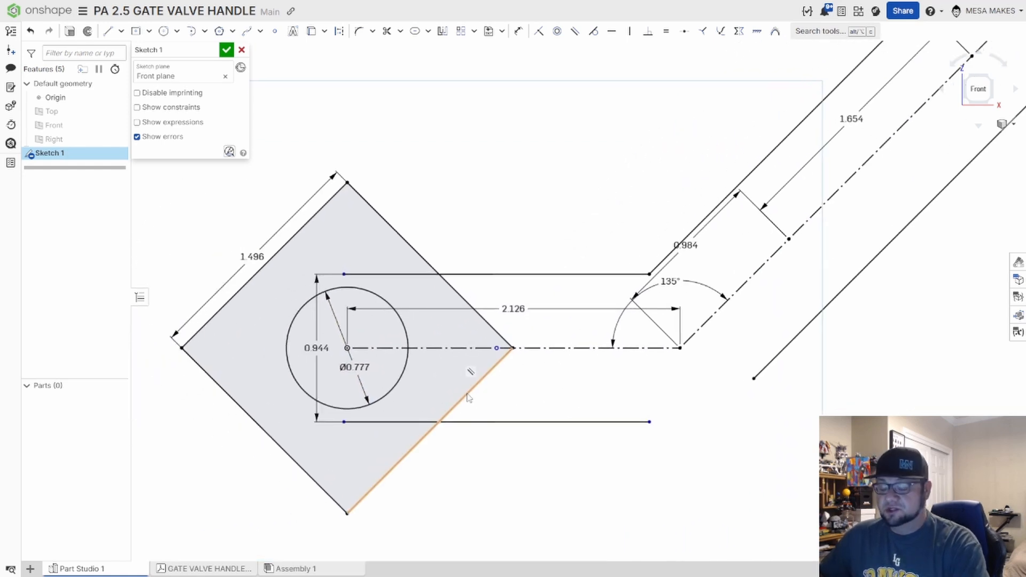
{"action": "left_click", "coordinate": [343, 421]}
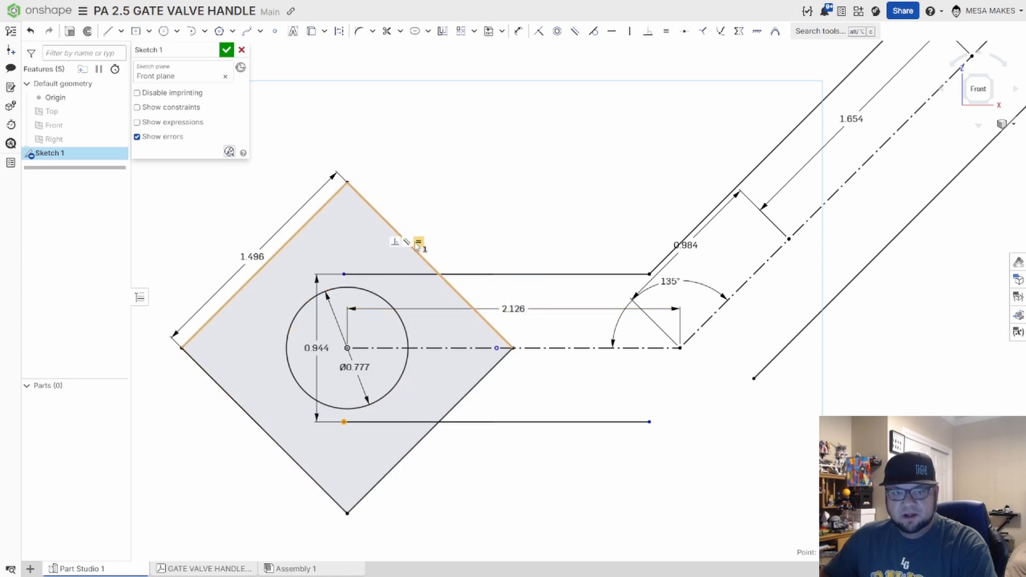
{"action": "left_click", "coordinate": [407, 242]}
{"action": "left_click", "coordinate": [426, 440]}
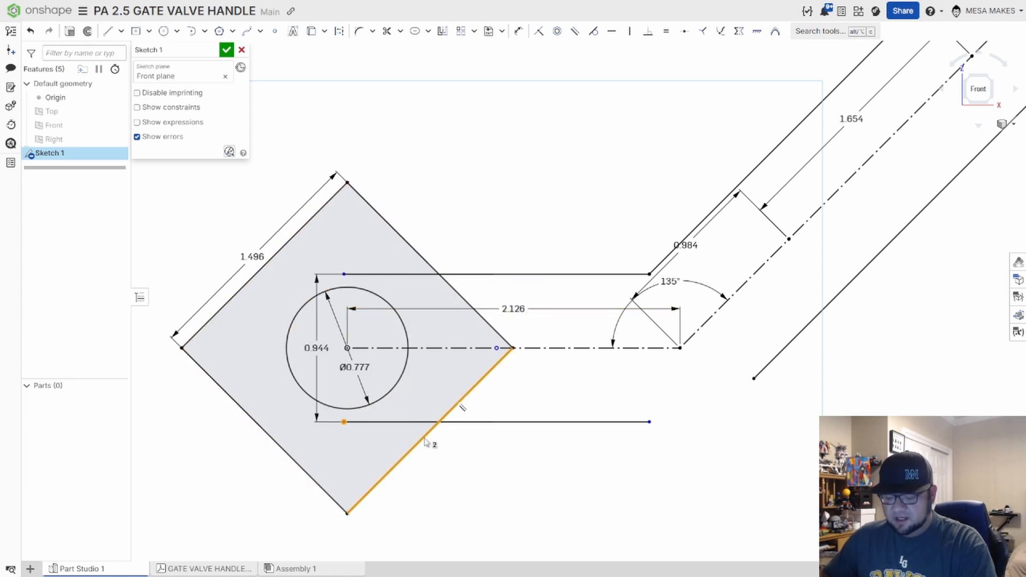
{"action": "left_click", "coordinate": [426, 441]}
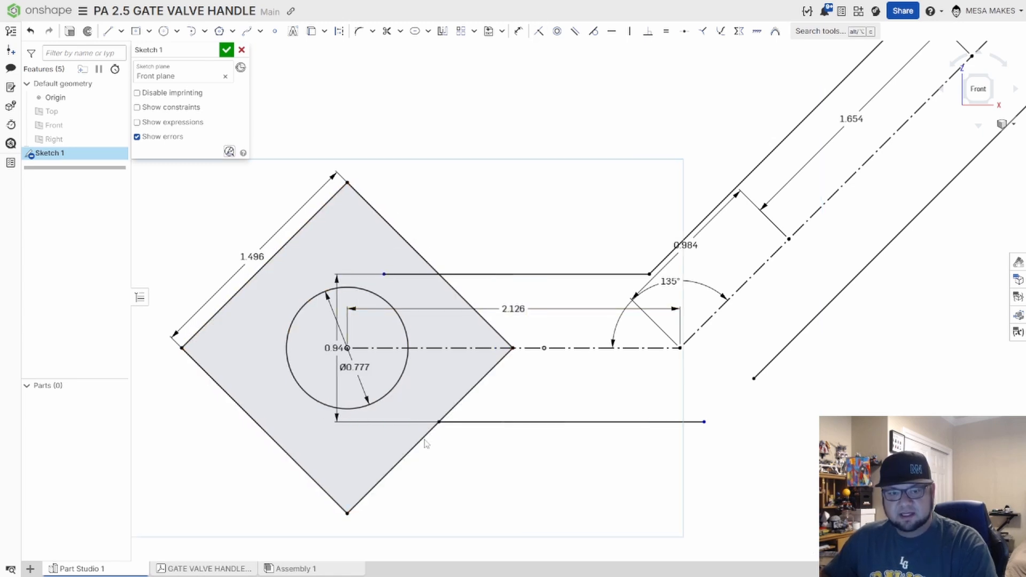
Make the left endpoint of the upper horizontal arm line coincident with the square's upper-right edge.
{"action": "left_click", "coordinate": [384, 274]}
{"action": "left_click", "coordinate": [426, 262]}
{"action": "left_click", "coordinate": [426, 263]}
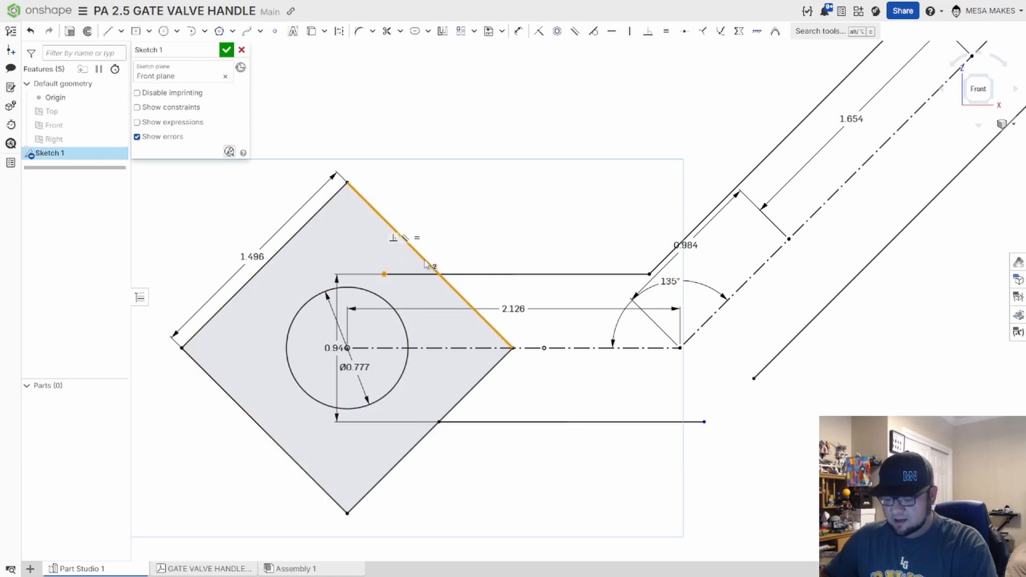
{"action": "key", "text": "i"}
{"action": "scroll", "coordinate": [442, 377], "scroll_direction": "up", "scroll_amount": 3}
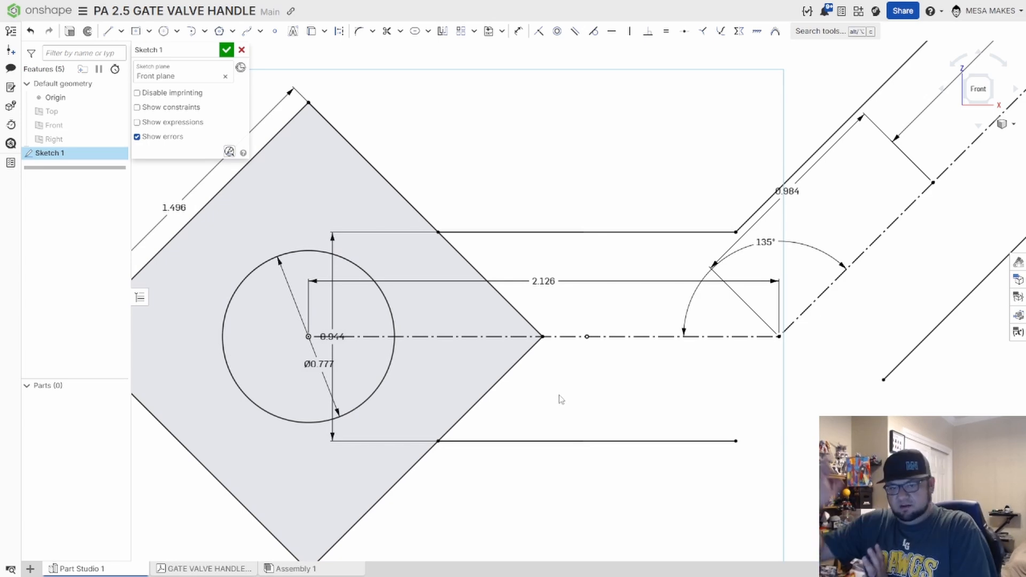
Extend the lower angled arm line down past the corner, and extend the lower horizontal arm line to meet it.
{"action": "scroll", "coordinate": [561, 400], "scroll_direction": "down", "scroll_amount": 4}
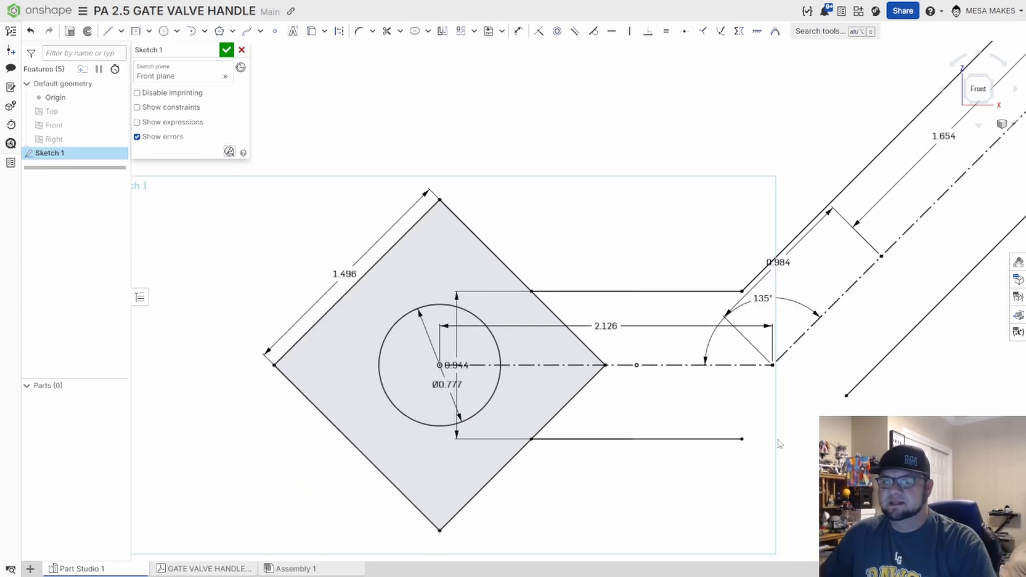
{"action": "scroll", "coordinate": [681, 476], "scroll_direction": "up", "scroll_amount": 3}
{"action": "scroll", "coordinate": [673, 451], "scroll_direction": "down", "scroll_amount": 2}
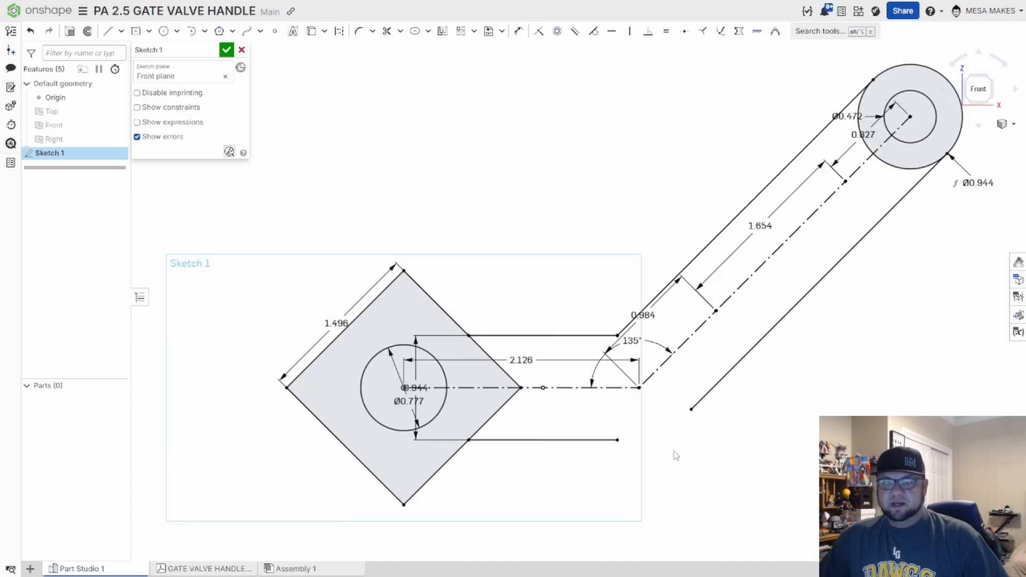
{"action": "key", "text": "x"}
{"action": "left_click", "coordinate": [729, 371]}
{"action": "left_click_drag", "start_coordinate": [701, 408], "coordinate": [582, 505]}
{"action": "left_click", "coordinate": [608, 441]}
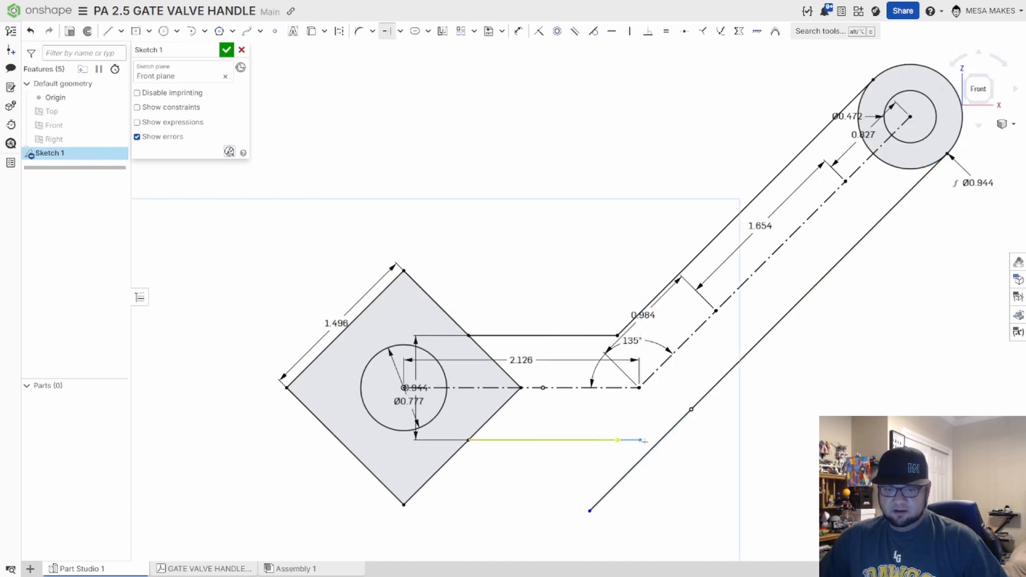
{"action": "left_click", "coordinate": [658, 442]}
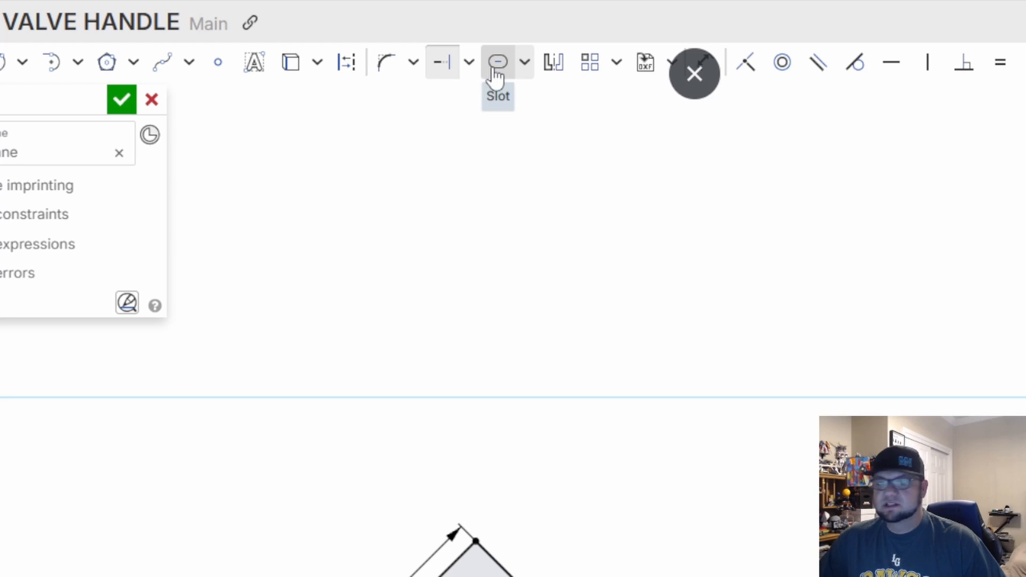
Trim the overhang of the lower angled arm line below its intersection with the lower horizontal line.
{"action": "left_click", "coordinate": [470, 64]}
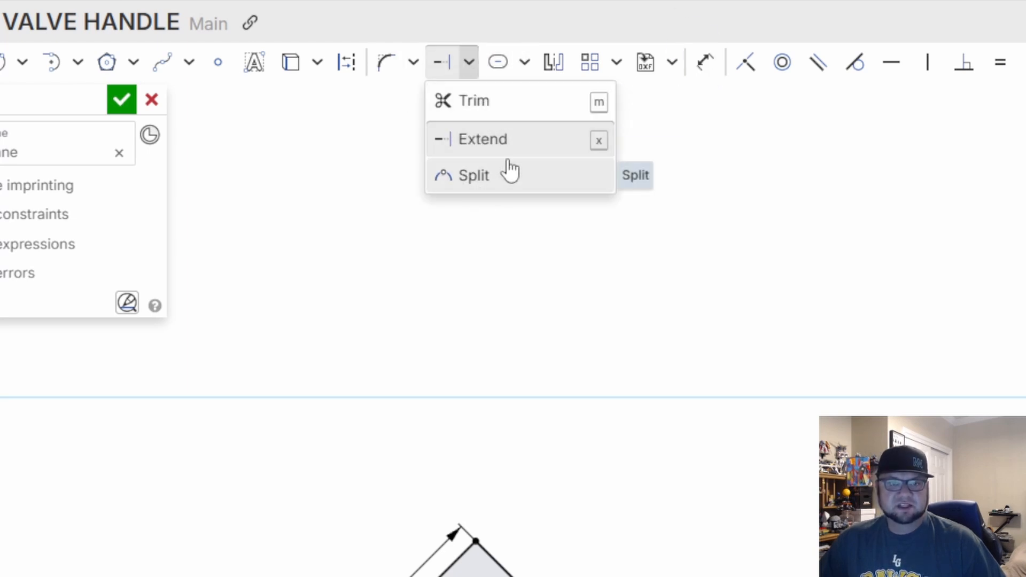
{"action": "left_click", "coordinate": [518, 103]}
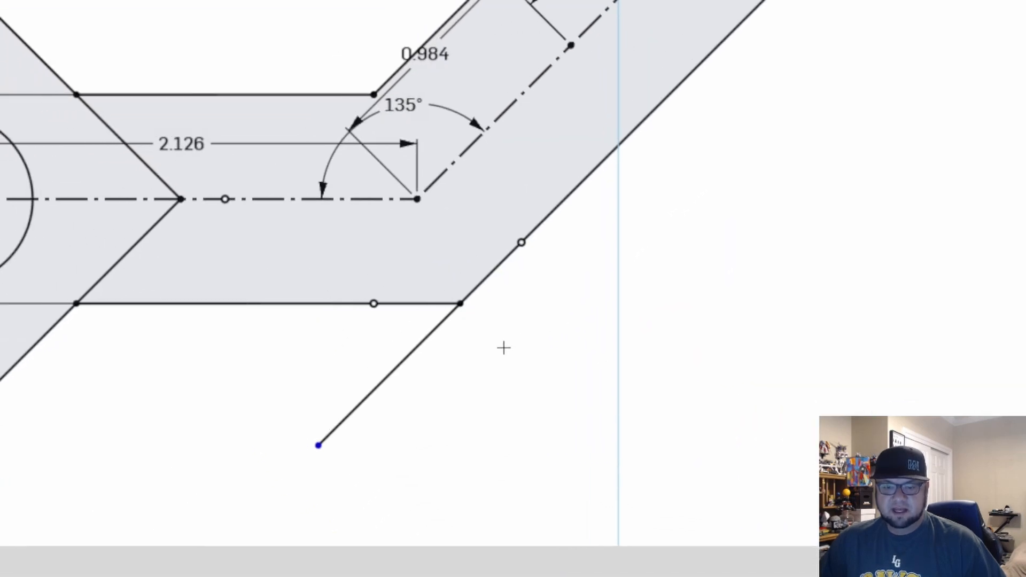
{"action": "left_click_drag", "start_coordinate": [503, 348], "coordinate": [357, 376]}
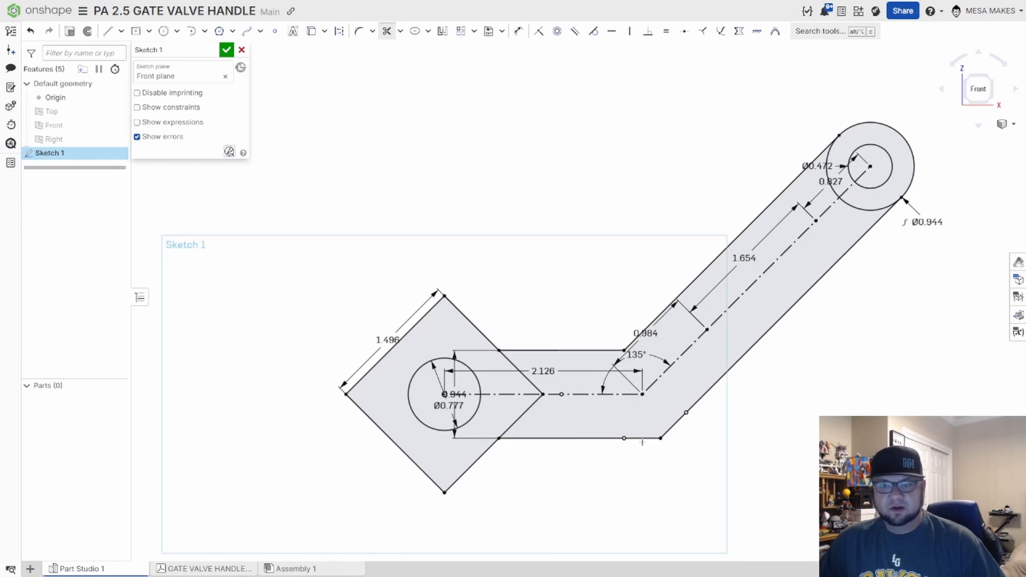
Trim the portions of the square's two right edges that lie inside the horizontal arm.
{"action": "middle_click_drag", "start_coordinate": [642, 442], "coordinate": [614, 450]}
{"action": "scroll", "coordinate": [522, 414], "scroll_direction": "up", "scroll_amount": 3}
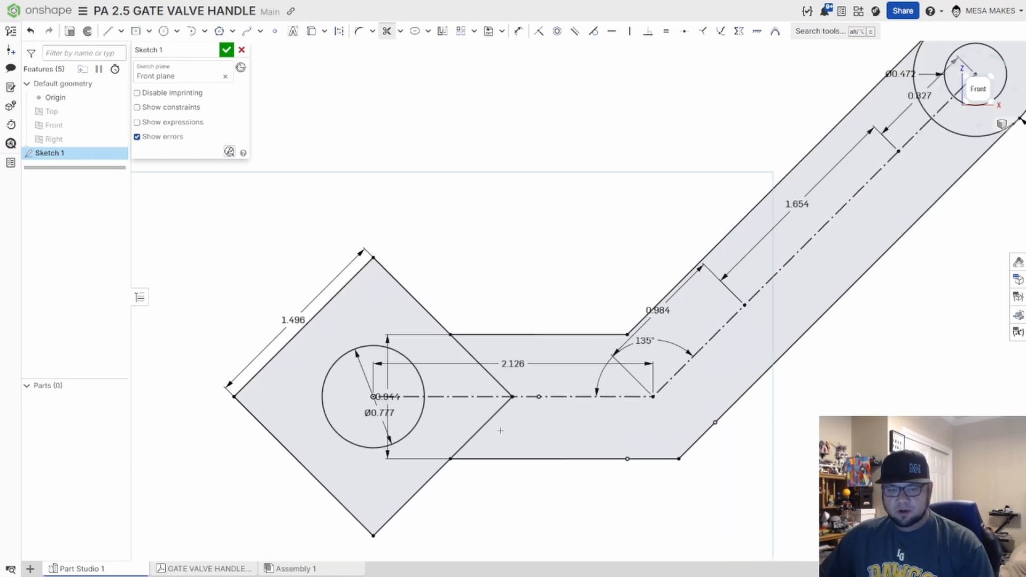
{"action": "left_click", "coordinate": [484, 427]}
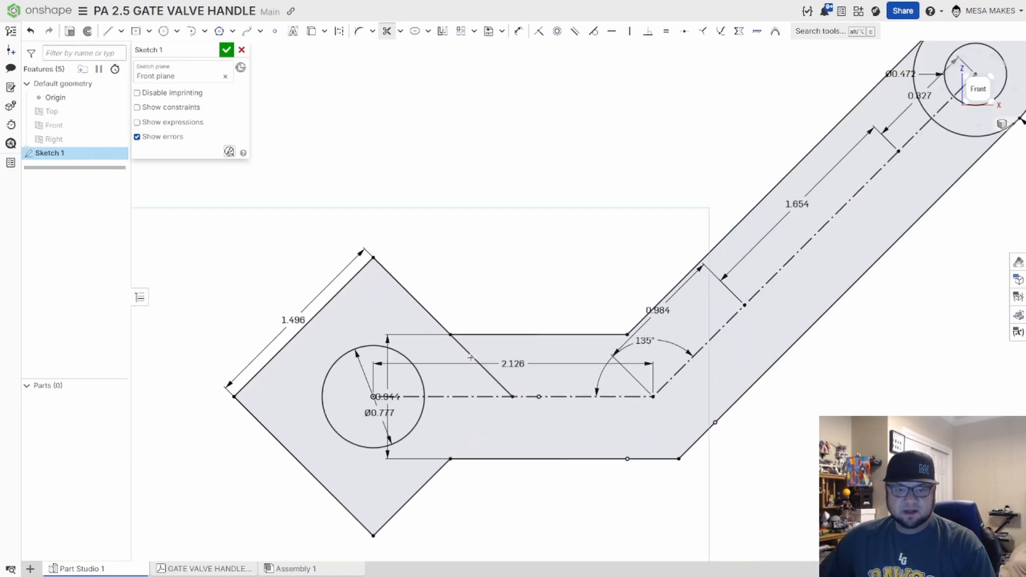
{"action": "left_click", "coordinate": [461, 345]}
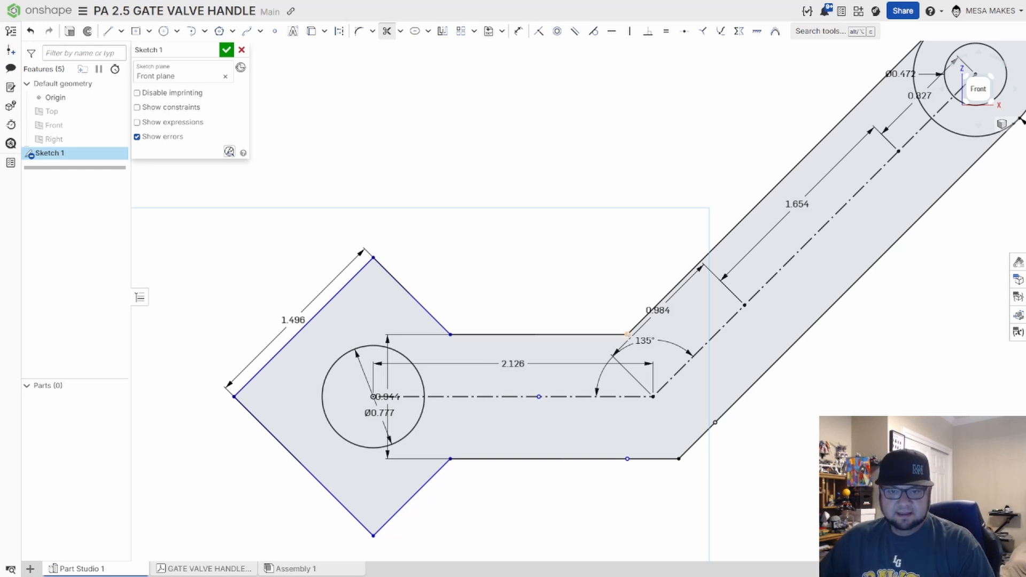
Trim the outer end circle's arc inside the angled arm, leaving a rounded arm end.
{"action": "scroll", "coordinate": [675, 381], "scroll_direction": "down", "scroll_amount": 3}
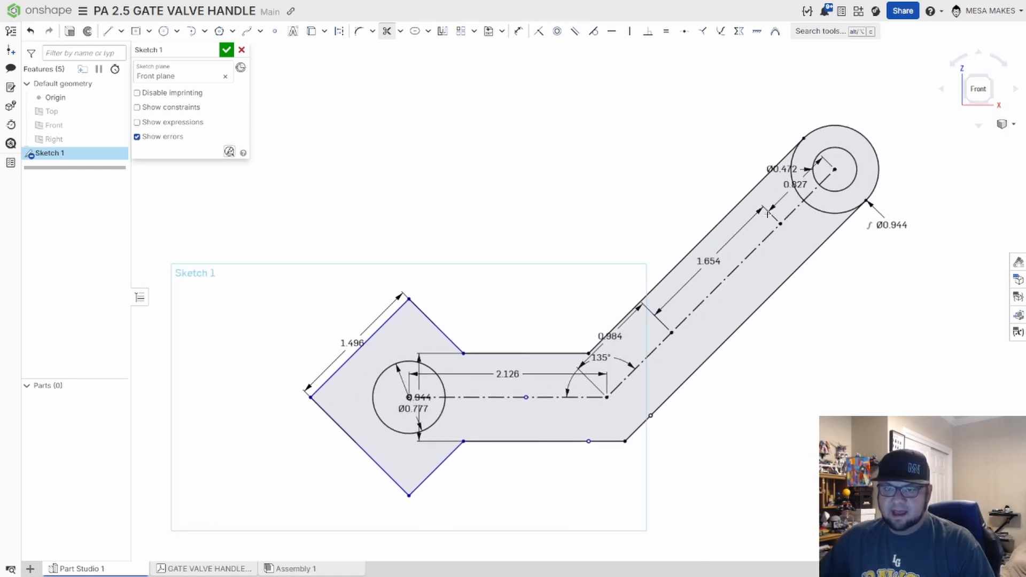
{"action": "scroll", "coordinate": [767, 214], "scroll_direction": "up", "scroll_amount": 3}
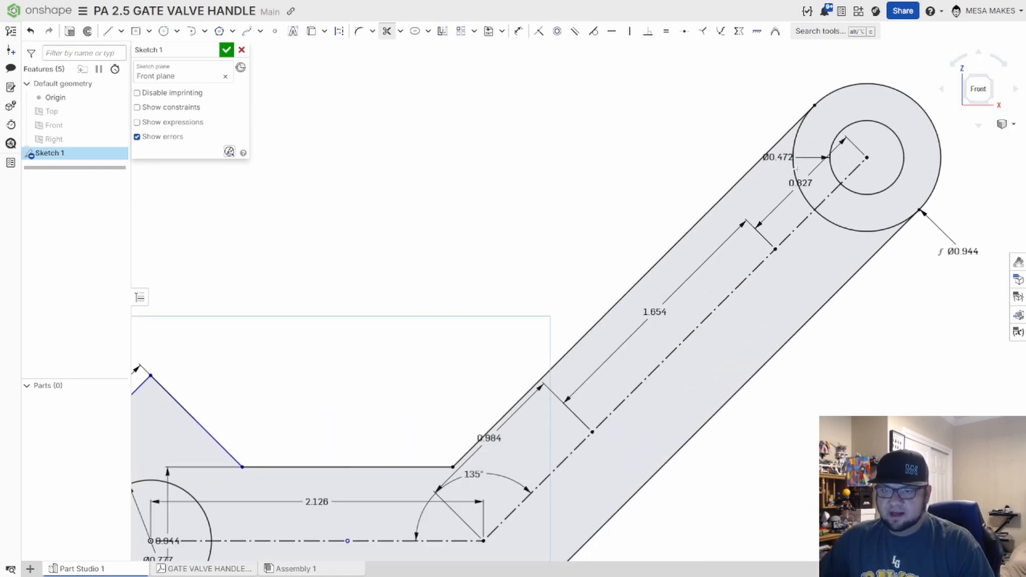
{"action": "left_click", "coordinate": [862, 228]}
{"action": "scroll", "coordinate": [765, 232], "scroll_direction": "down", "scroll_amount": 5}
{"action": "scroll", "coordinate": [682, 355], "scroll_direction": "up", "scroll_amount": 3}
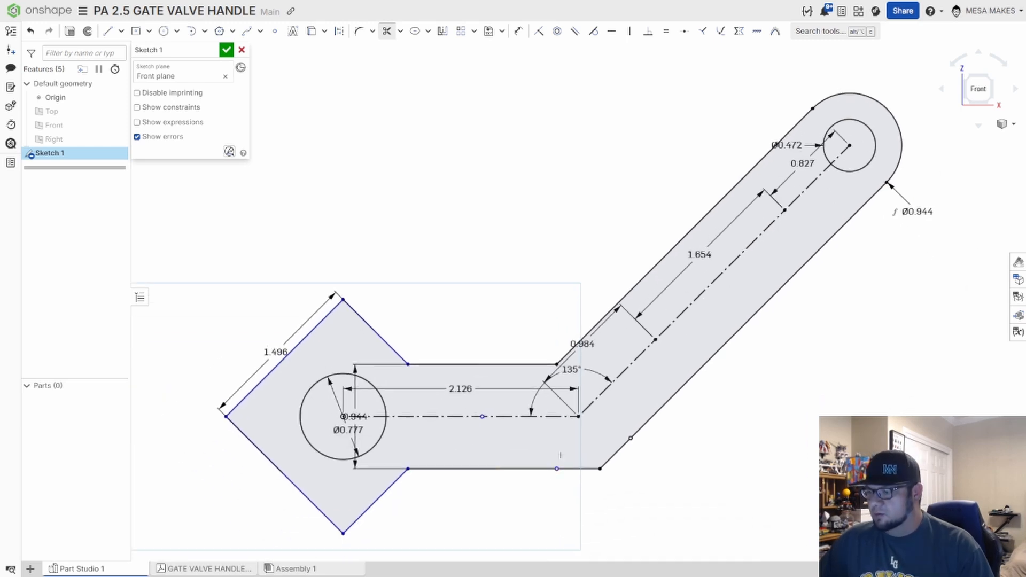
{"action": "key", "text": "Escape"}
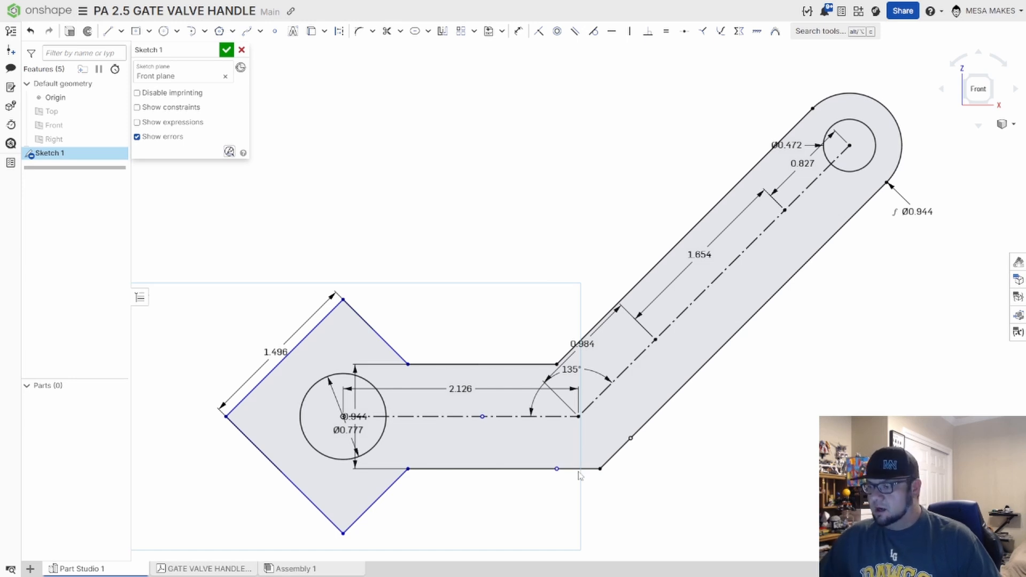
Try to fillet the square's three remaining corners together with a 0.118 in radius.
{"action": "left_click", "coordinate": [460, 388]}
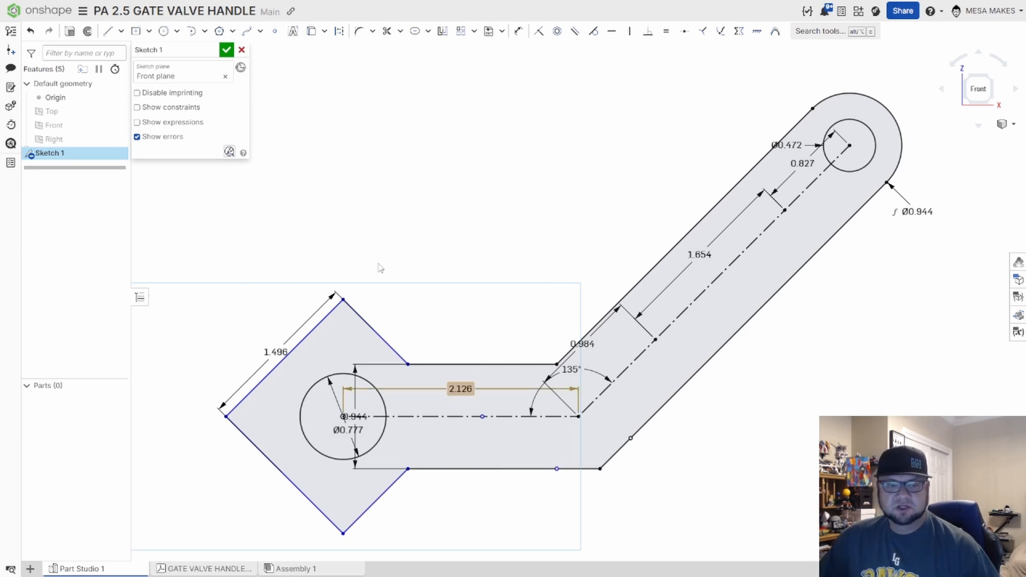
{"action": "left_click", "coordinate": [252, 447]}
{"action": "middle_click_drag", "start_coordinate": [356, 384], "coordinate": [426, 357]}
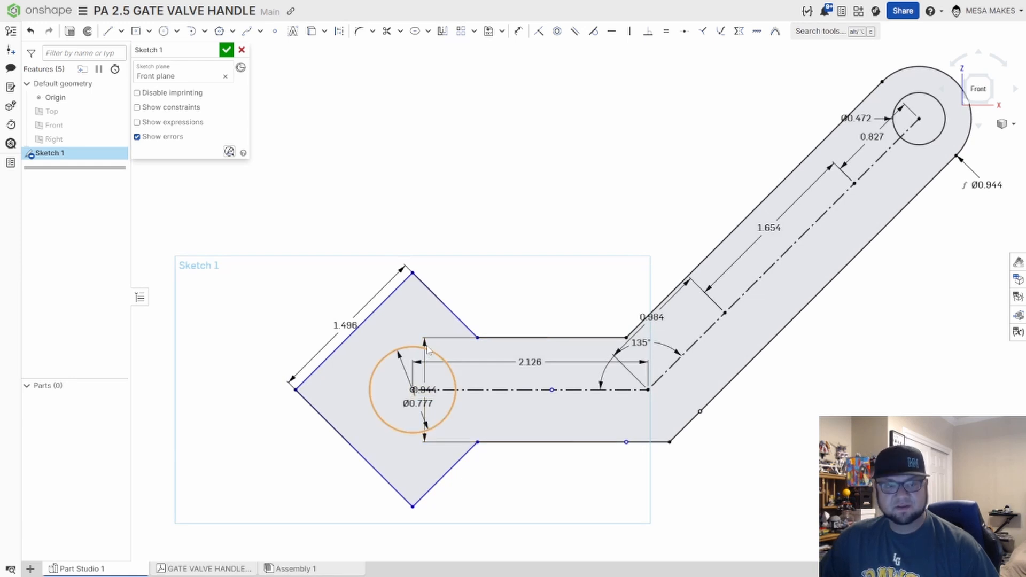
{"action": "key", "text": "f"}
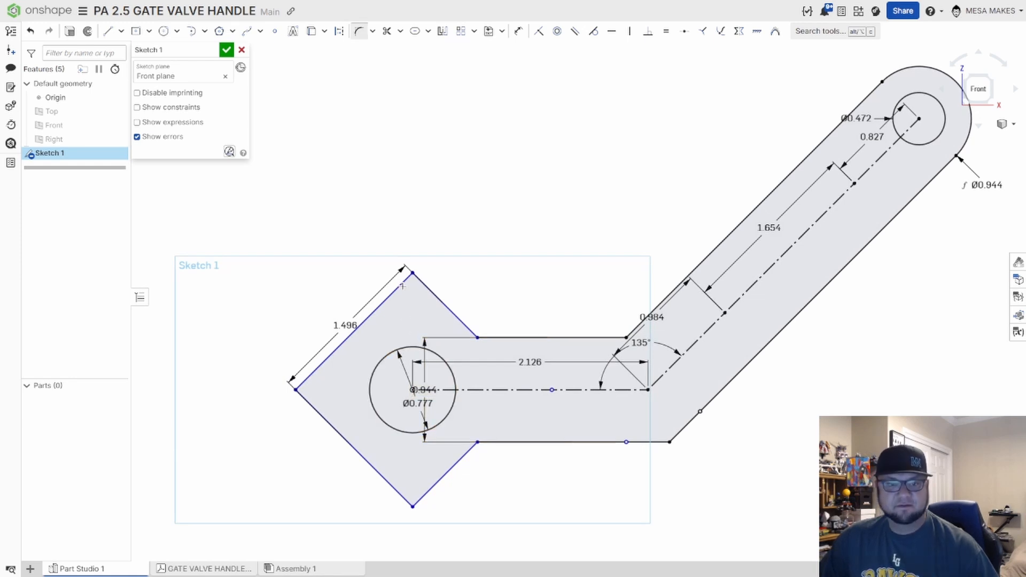
{"action": "left_click", "coordinate": [296, 389]}
{"action": "left_click", "coordinate": [413, 507]}
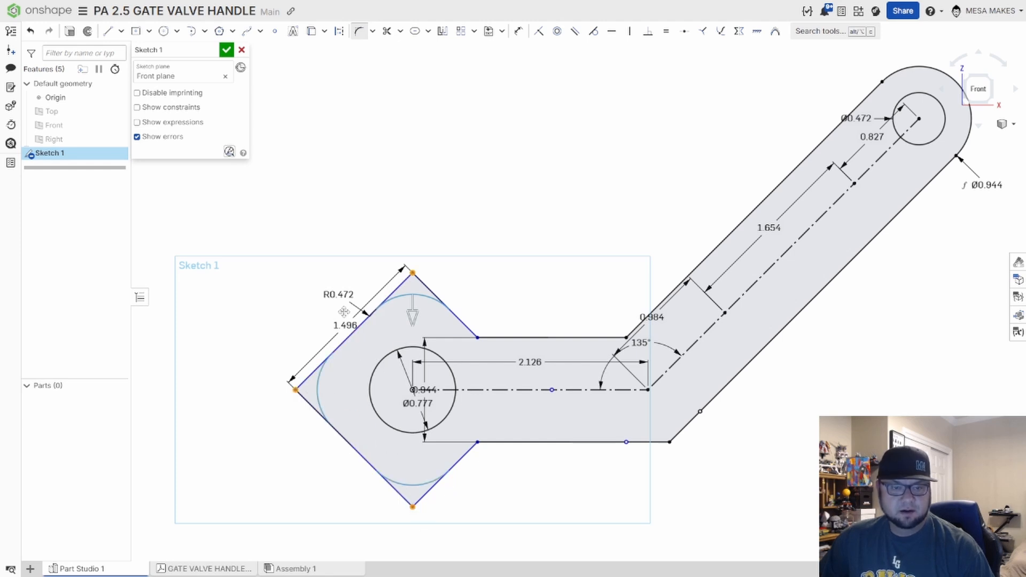
{"action": "double_click", "coordinate": [338, 295]}
{"action": "key", "text": "BackSpace"}
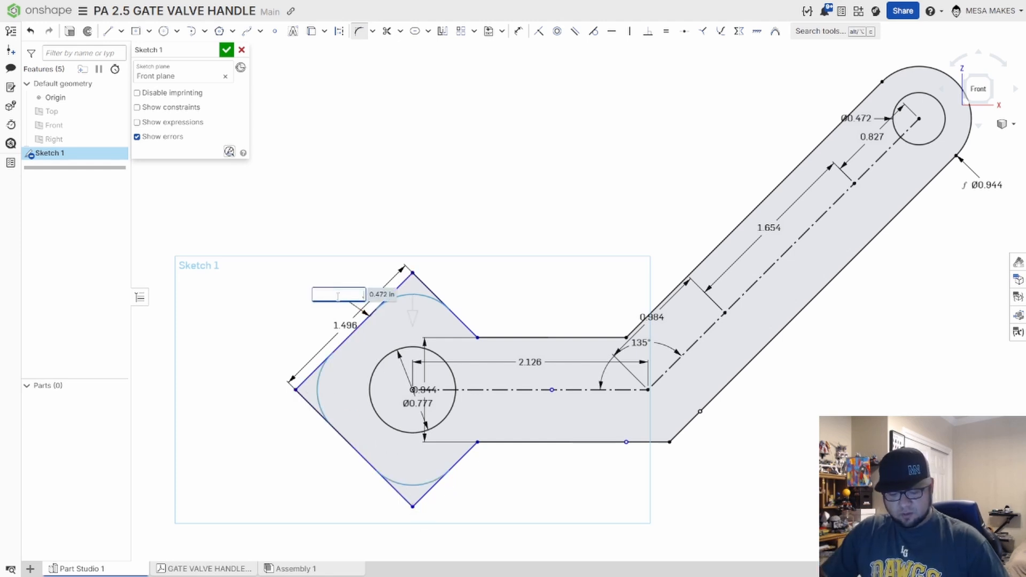
{"action": "type", "text": ".118"}
{"action": "key", "text": "Return"}
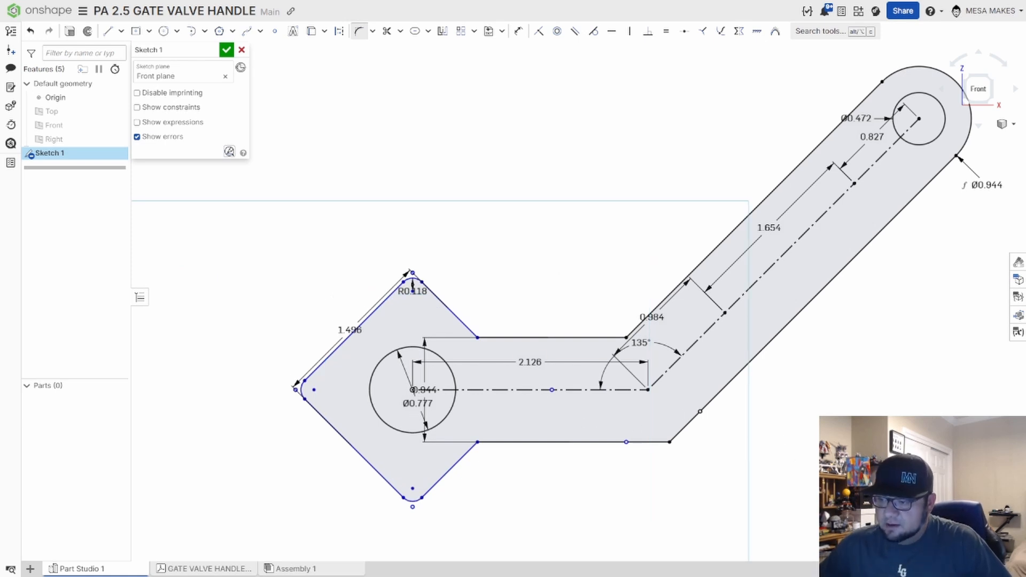
Try the same 0.118 in fillet on the inner and outer corners of the arm's bend, and undo all the fillets.
{"action": "left_click", "coordinate": [626, 337]}
{"action": "left_click", "coordinate": [670, 442]}
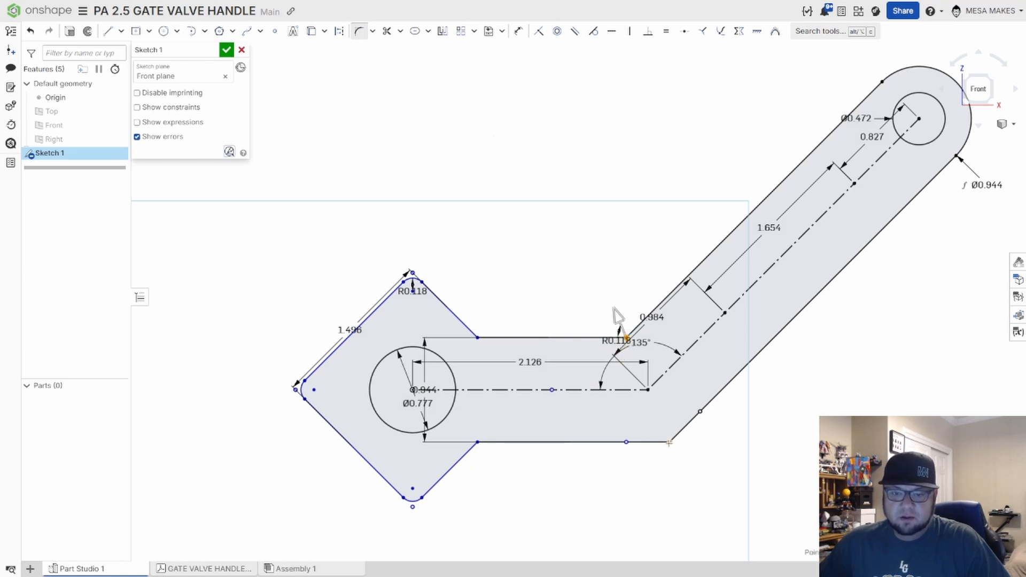
{"action": "left_click", "coordinate": [711, 478]}
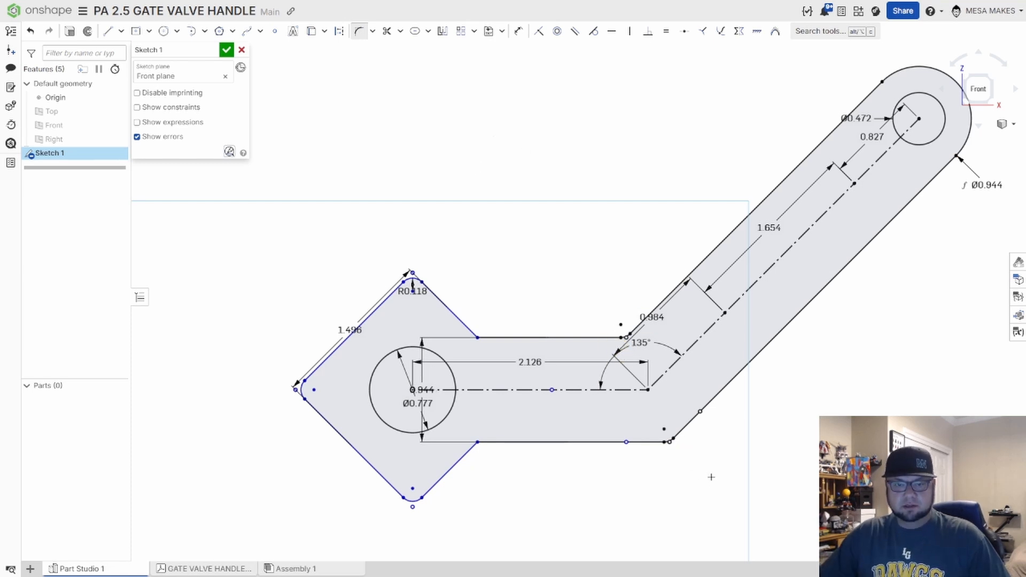
{"action": "scroll", "coordinate": [607, 318], "scroll_direction": "up", "scroll_amount": 3}
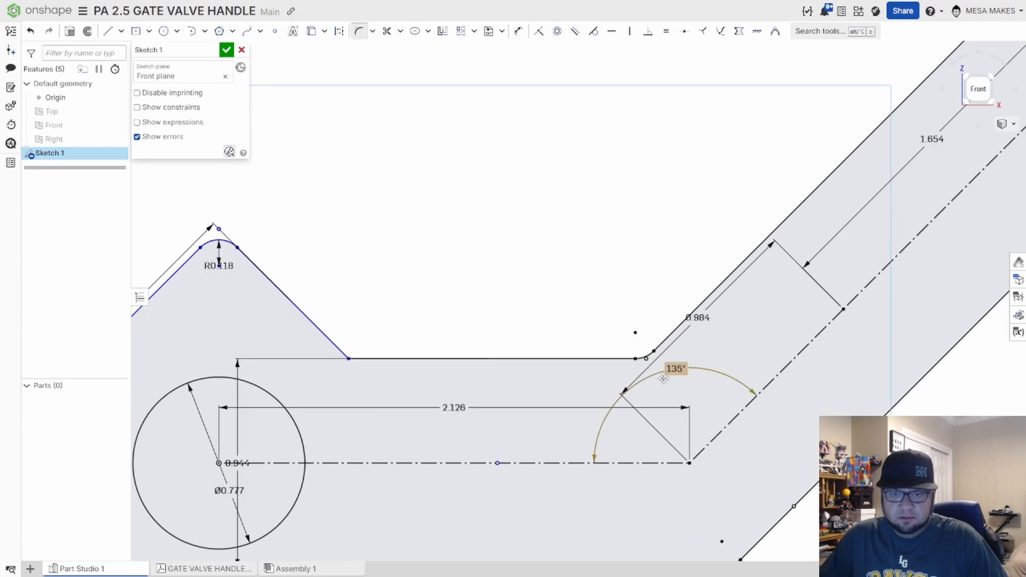
{"action": "scroll", "coordinate": [663, 378], "scroll_direction": "down", "scroll_amount": 2}
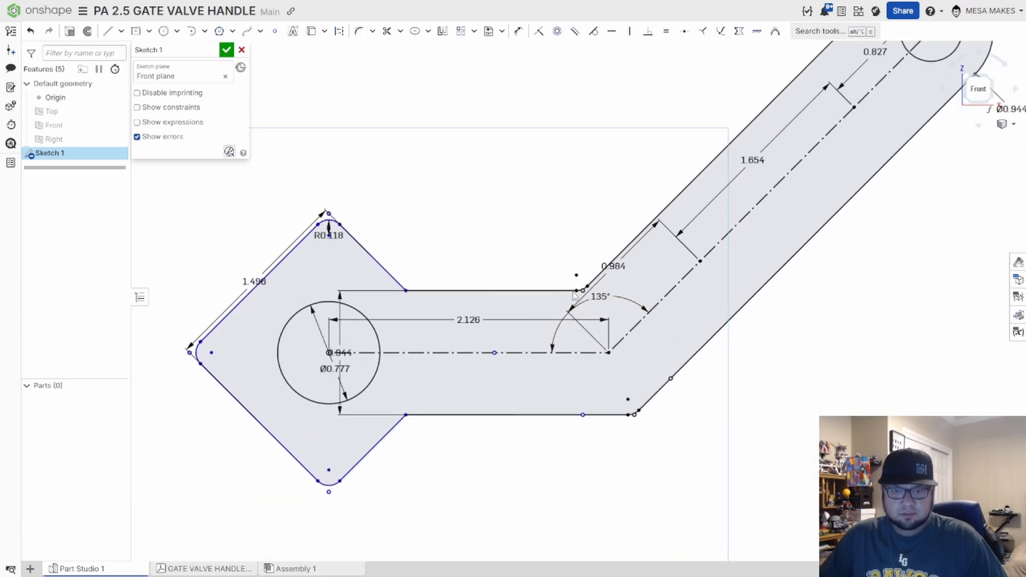
{"action": "scroll", "coordinate": [583, 285], "scroll_direction": "up", "scroll_amount": 3}
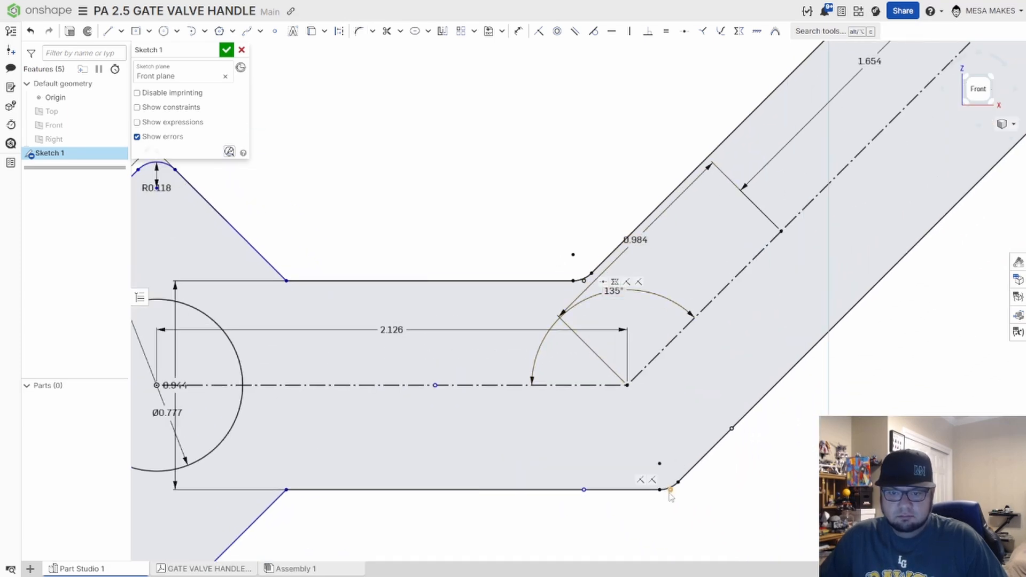
{"action": "scroll", "coordinate": [641, 402], "scroll_direction": "down", "scroll_amount": 1}
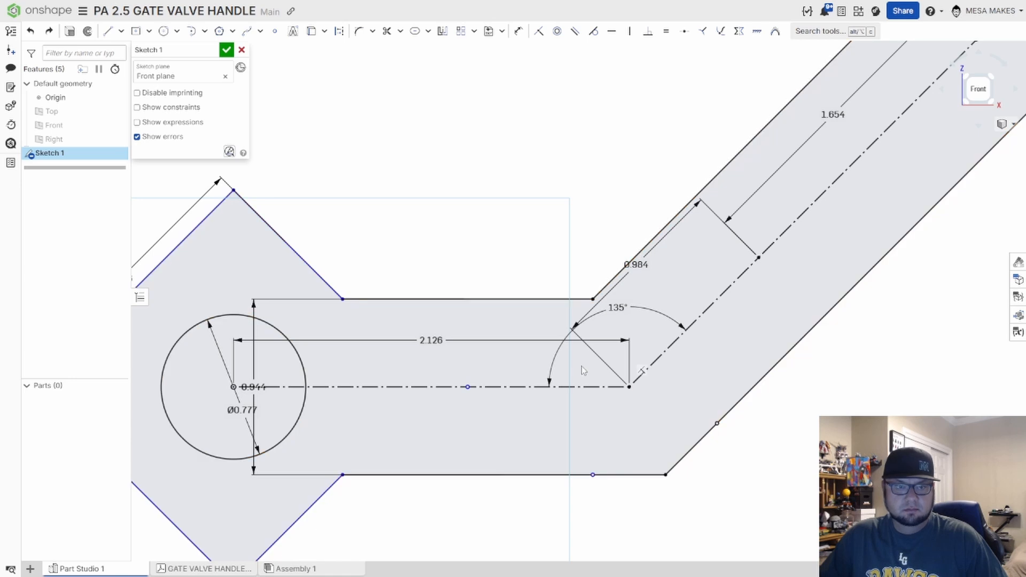
Fillet the three outer corners of the square with a 0.118 in radius as a separate fillet operation.
{"action": "scroll", "coordinate": [640, 362], "scroll_direction": "down", "scroll_amount": 3}
{"action": "key", "text": "f"}
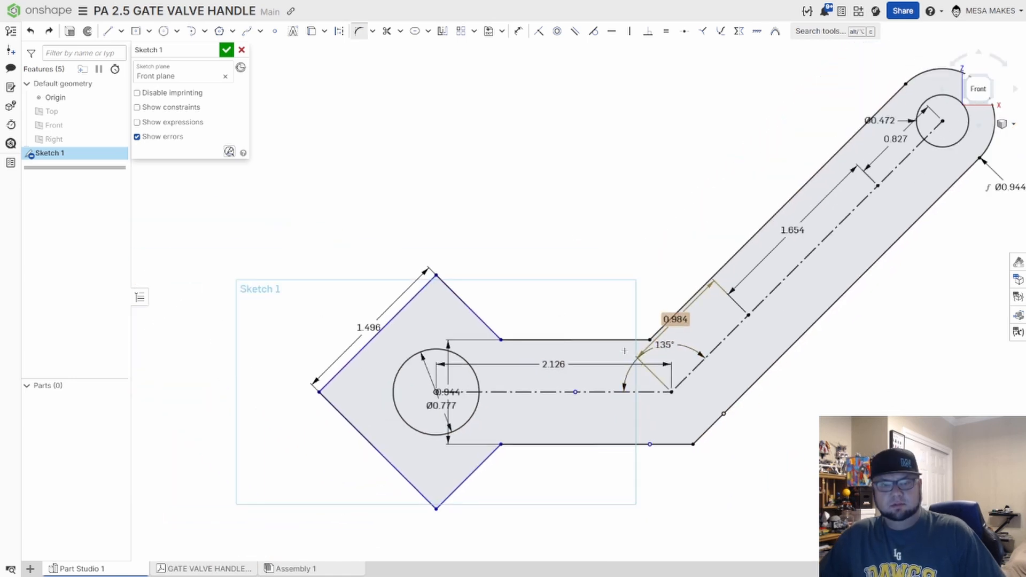
{"action": "left_click", "coordinate": [429, 289]}
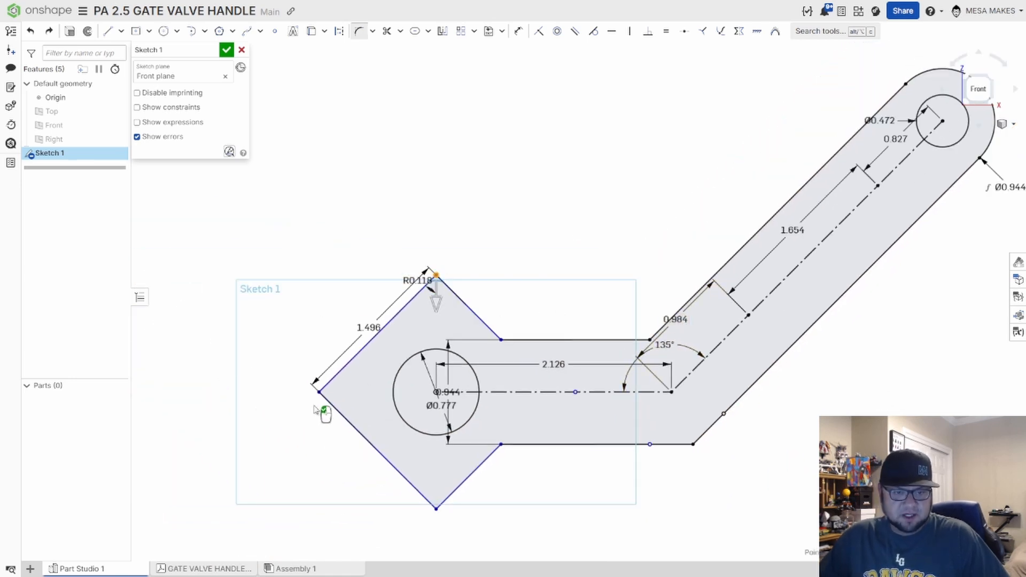
{"action": "left_click", "coordinate": [320, 395]}
{"action": "left_click", "coordinate": [435, 508]}
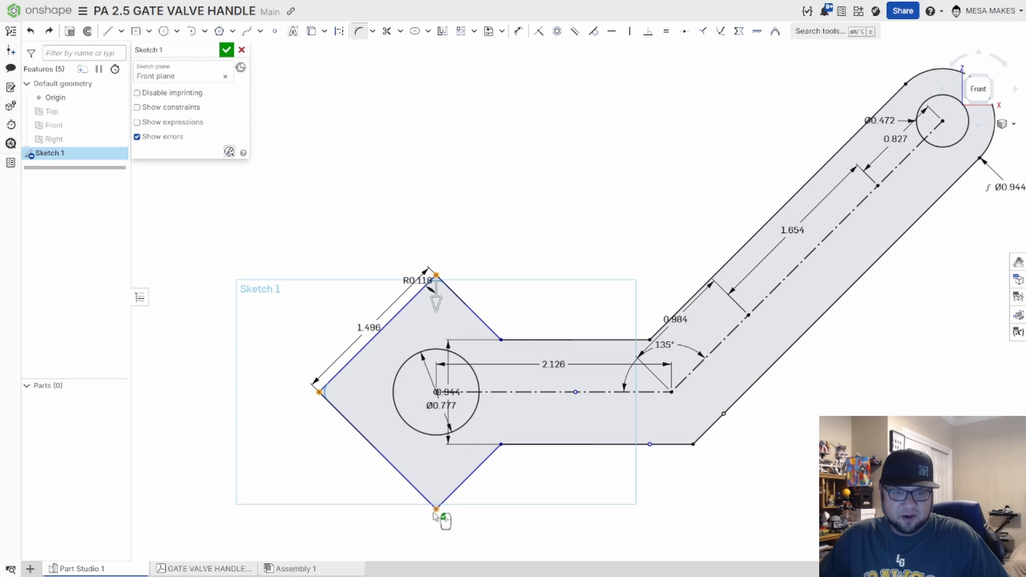
{"action": "key", "text": "Return"}
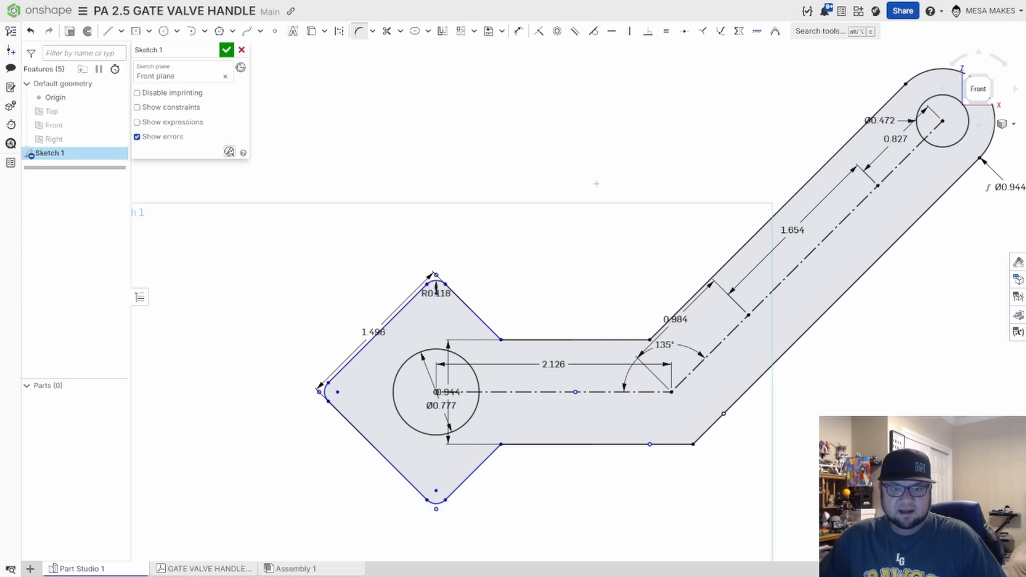
{"action": "key", "text": "Escape"}
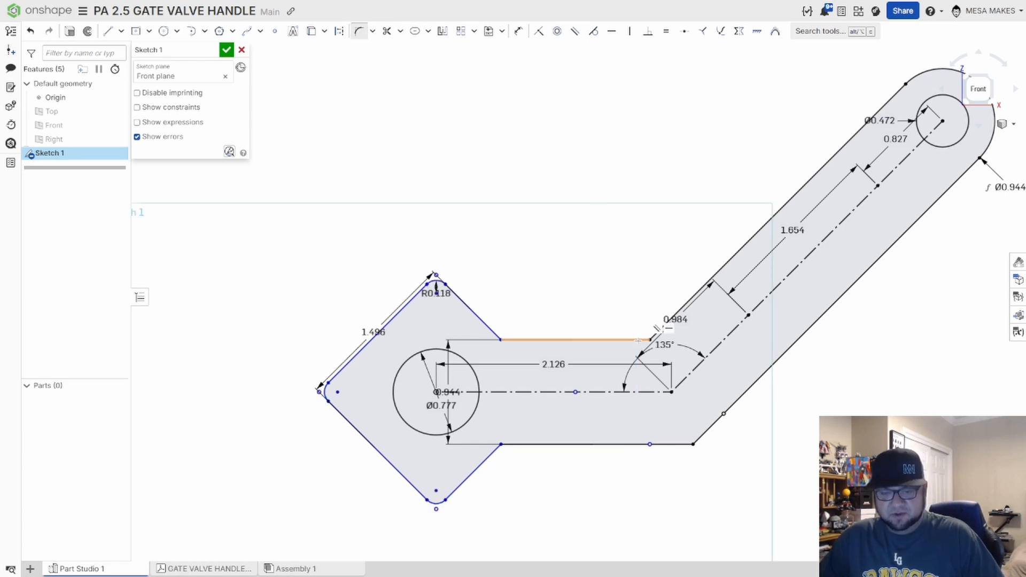
Fillet the inner and outer corners of the arm's bend with a 0.472 in radius.
{"action": "key", "text": "shift+f"}
{"action": "left_click", "coordinate": [650, 340]}
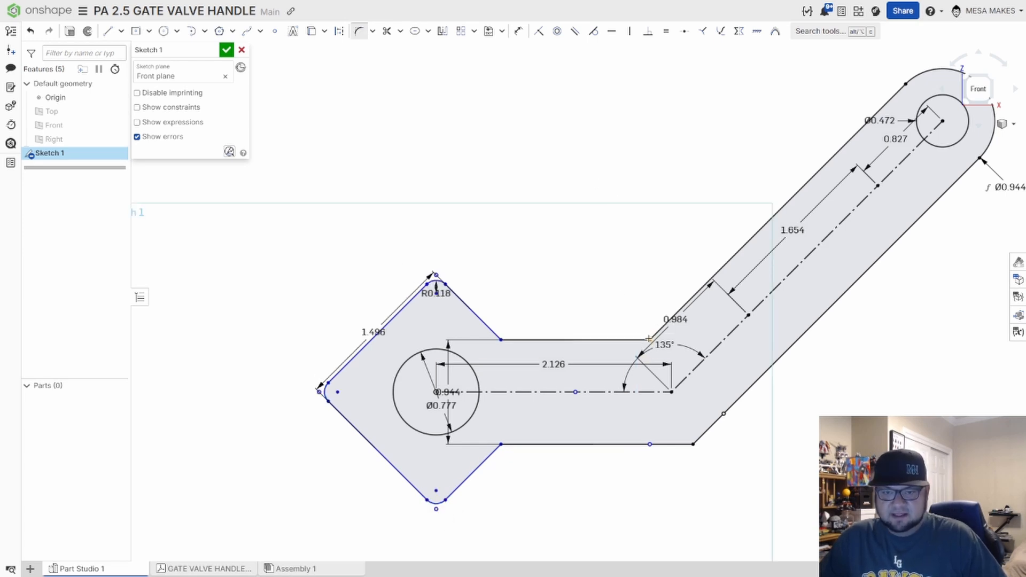
{"action": "left_click", "coordinate": [693, 444]}
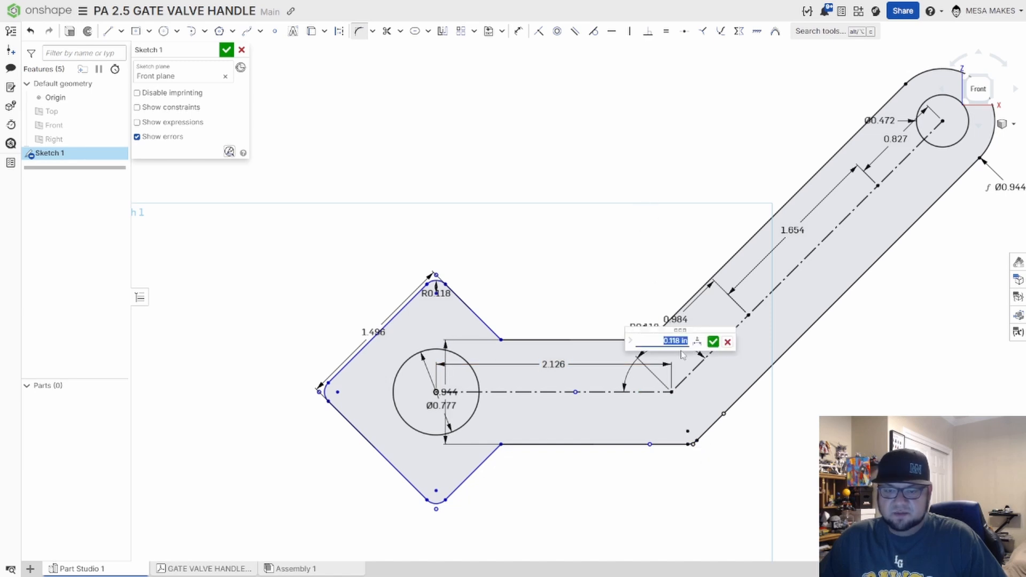
{"action": "key", "text": "BackSpace"}
{"action": "type", "text": ".472"}
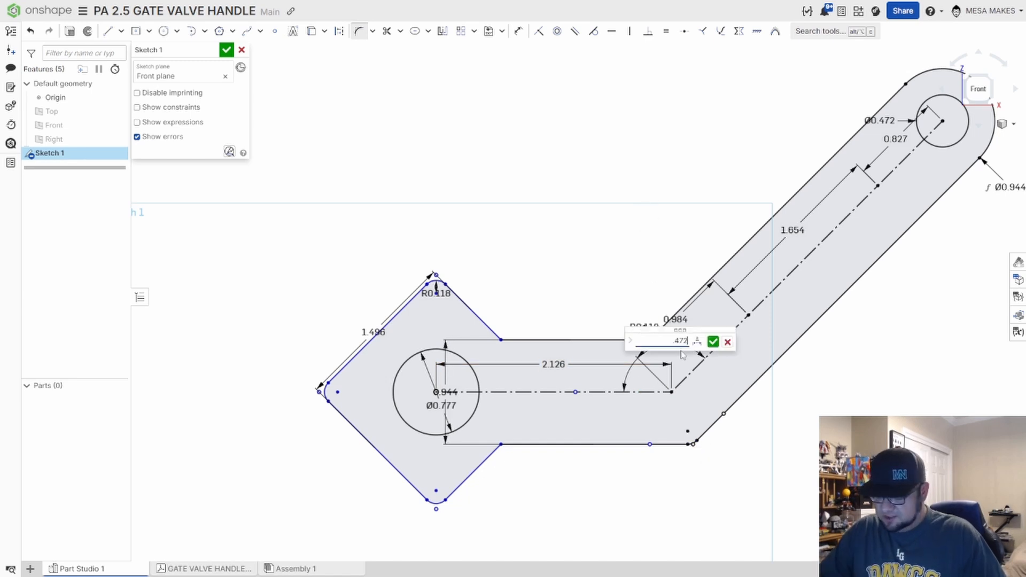
{"action": "key", "text": "Return"}
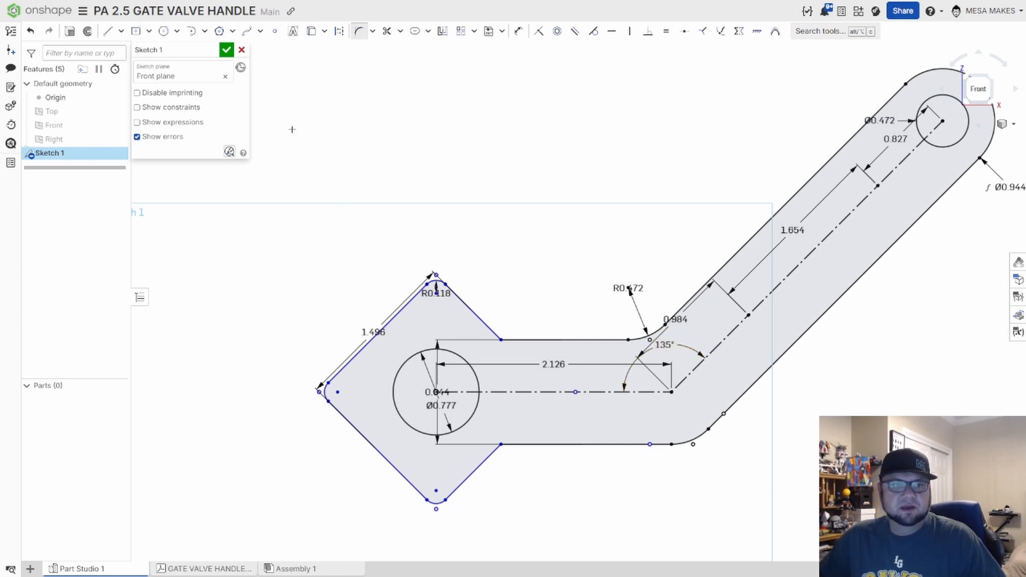
{"action": "key", "text": "Escape"}
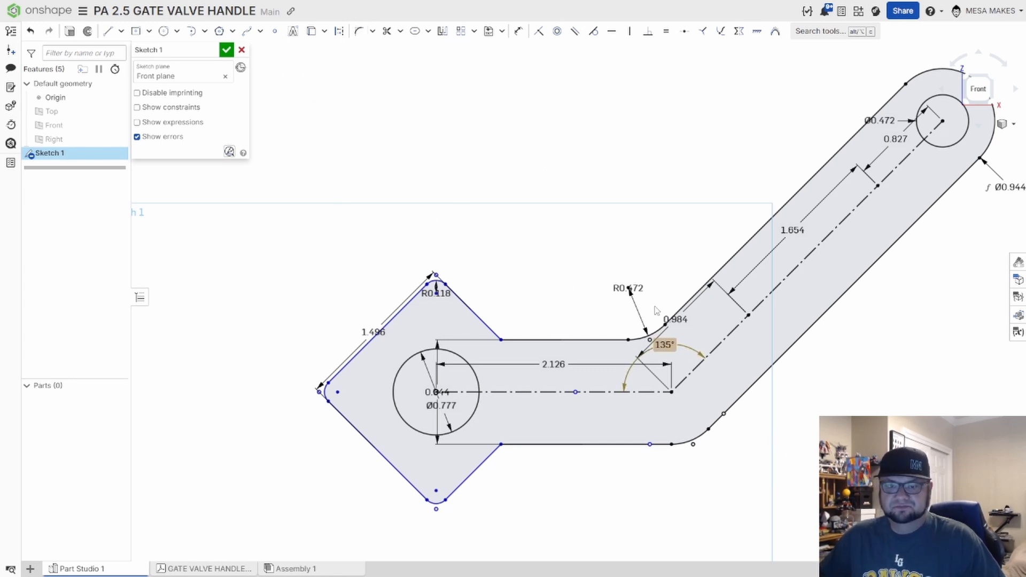
Reposition the 135° angle dimension below the bend and move the 0.984 length dimension clear of the angled arm's upper edge.
{"action": "scroll", "coordinate": [871, 420], "scroll_direction": "down", "scroll_amount": 2}
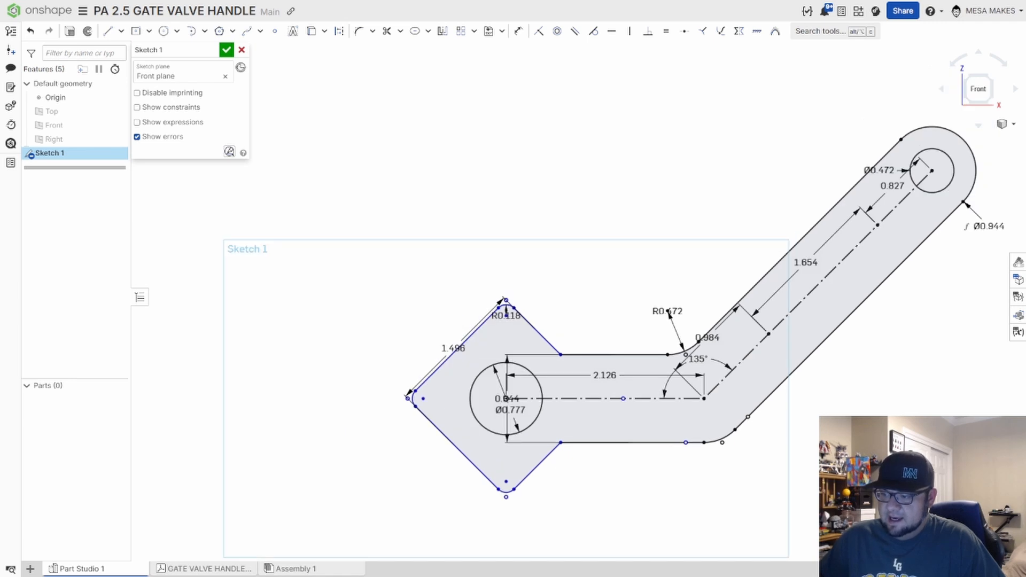
{"action": "middle_click_drag", "start_coordinate": [869, 417], "coordinate": [802, 449]}
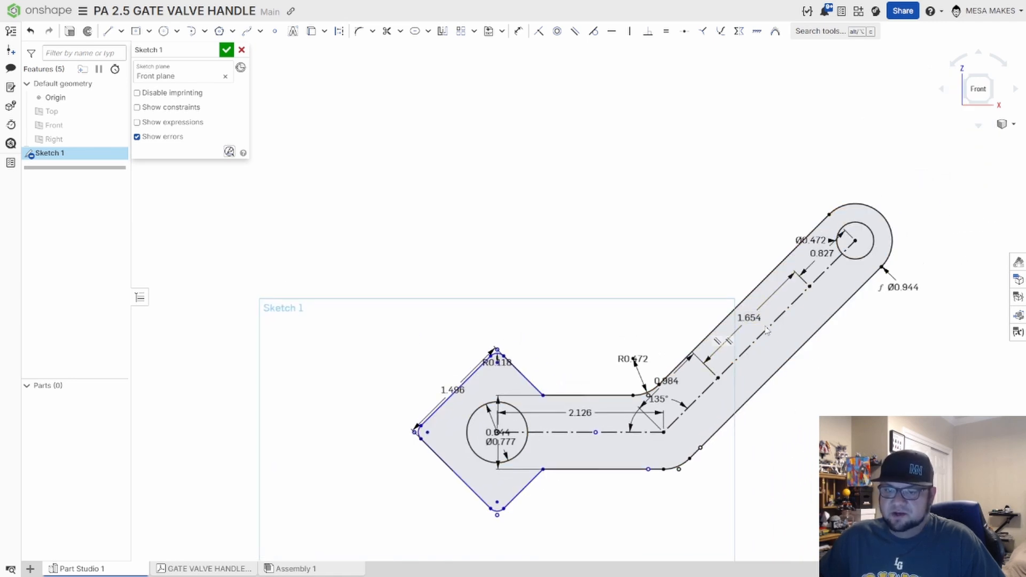
{"action": "scroll", "coordinate": [710, 416], "scroll_direction": "up", "scroll_amount": 3}
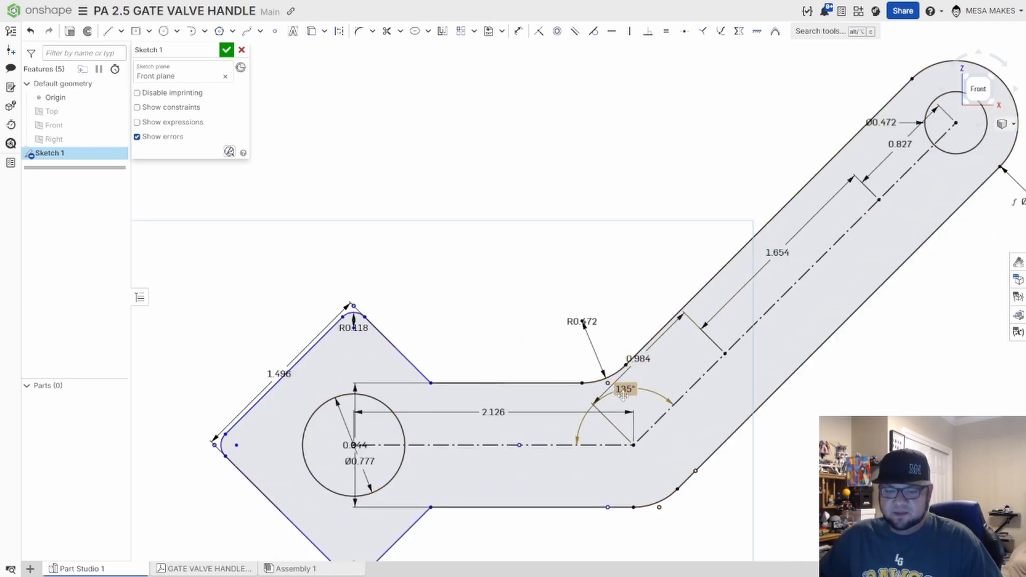
{"action": "left_click_drag", "start_coordinate": [625, 389], "coordinate": [624, 459]}
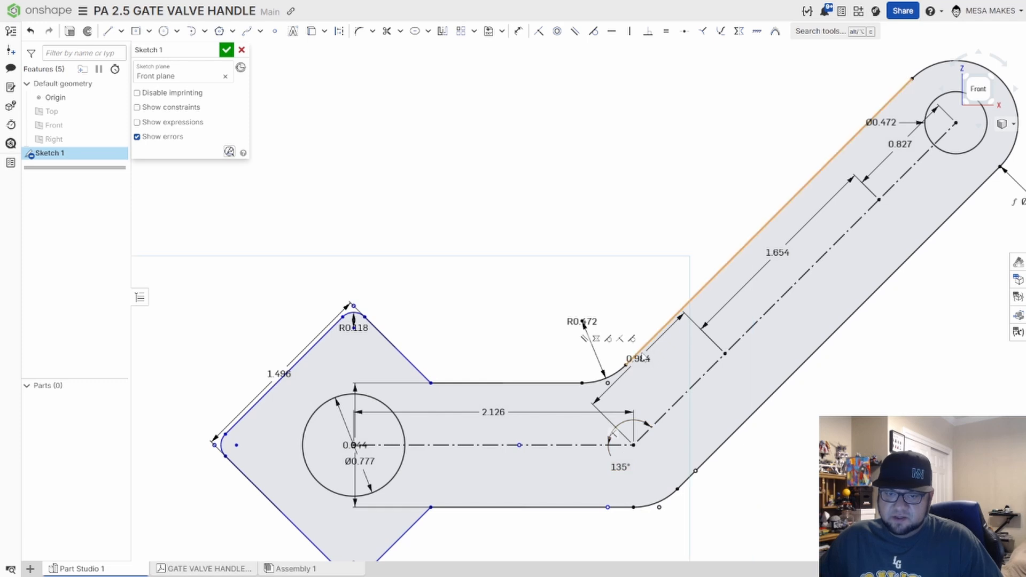
{"action": "left_click_drag", "start_coordinate": [638, 359], "coordinate": [652, 371]}
{"action": "middle_click_drag", "start_coordinate": [731, 352], "coordinate": [651, 404]}
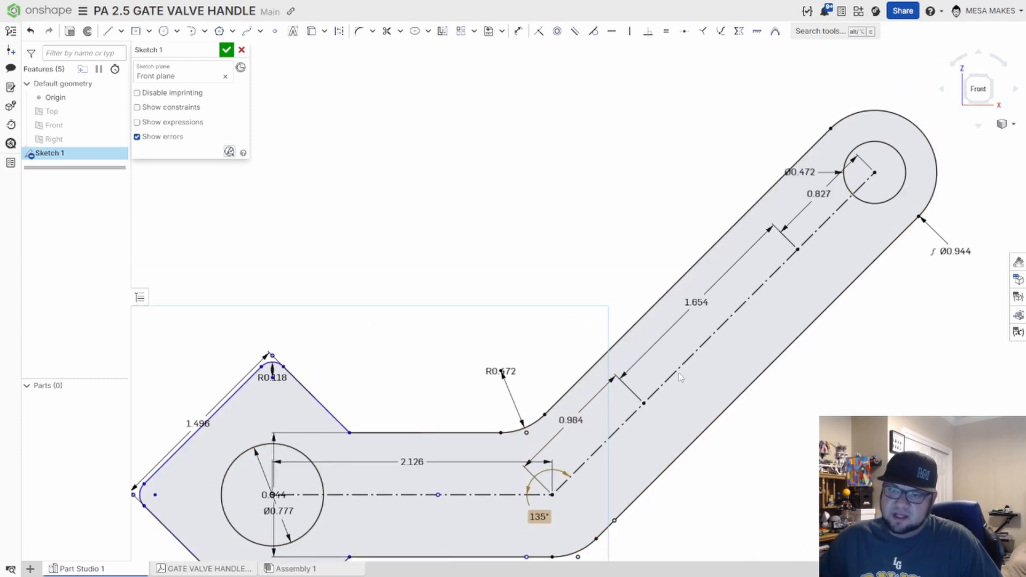
Create a slot around the 1.654 in segment of the angled centerline, setting its diameter to .236*2.
{"action": "left_click", "coordinate": [714, 335]}
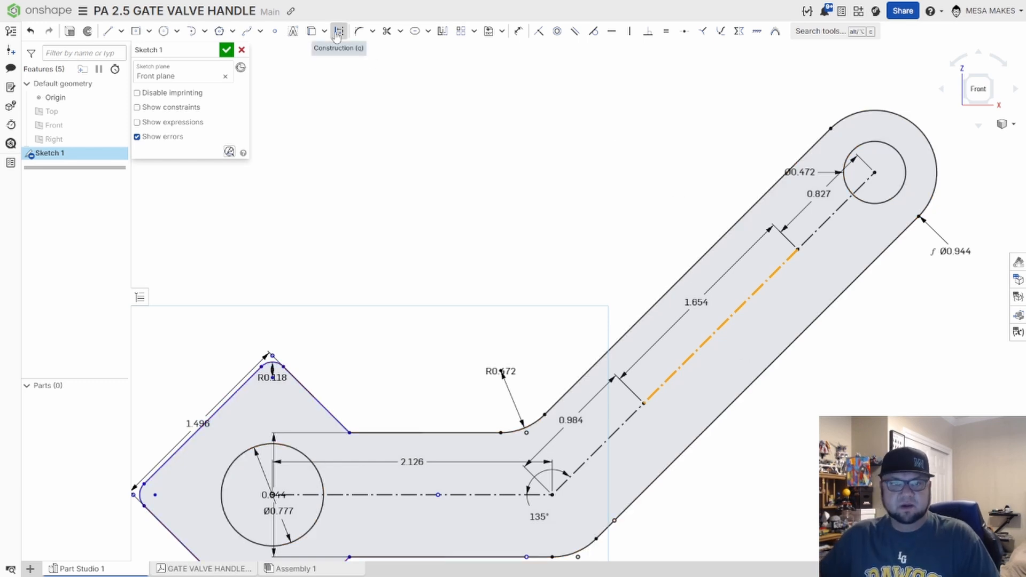
{"action": "left_click", "coordinate": [414, 32]}
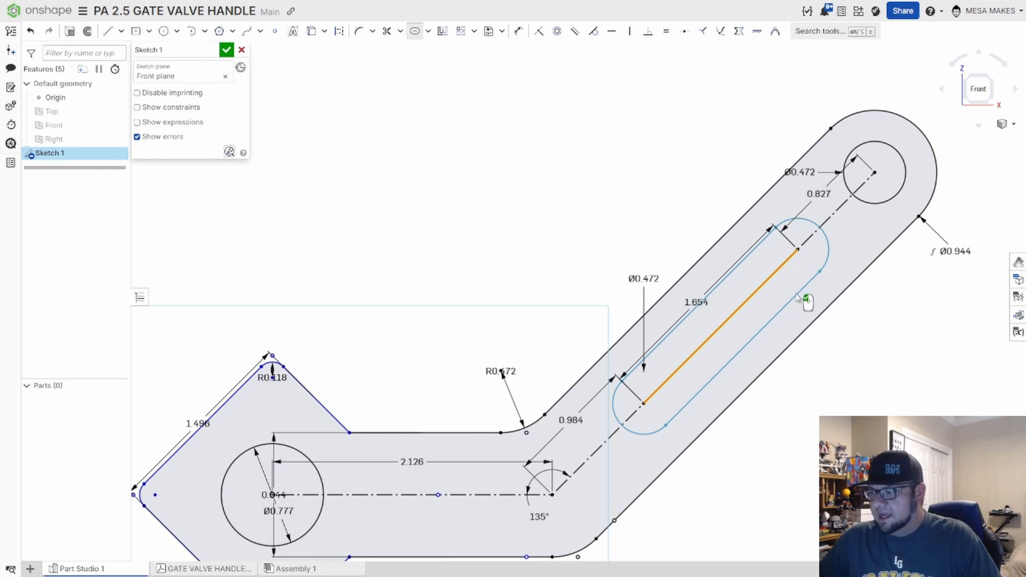
{"action": "double_click", "coordinate": [644, 279]}
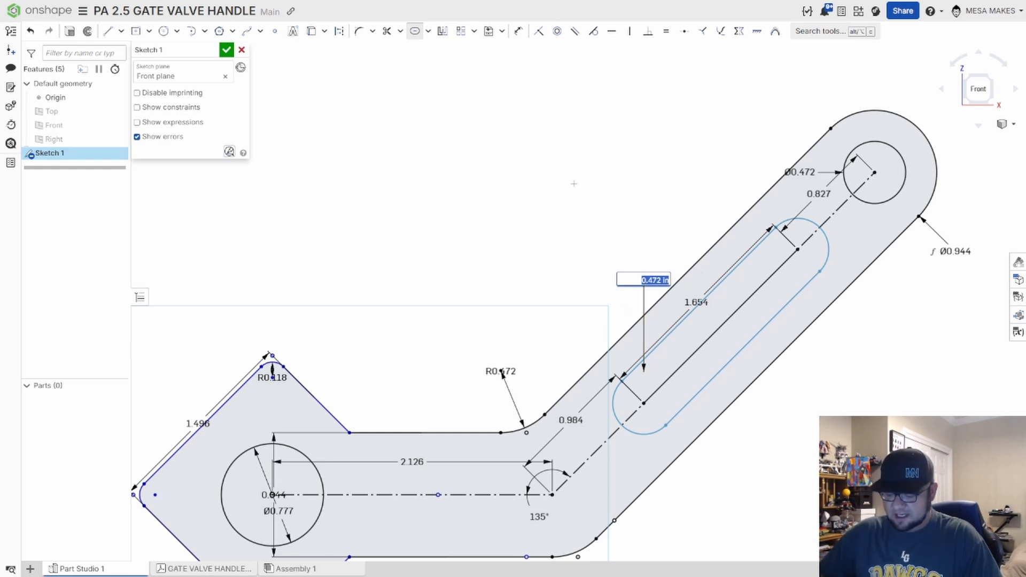
{"action": "type", "text": ".236"}
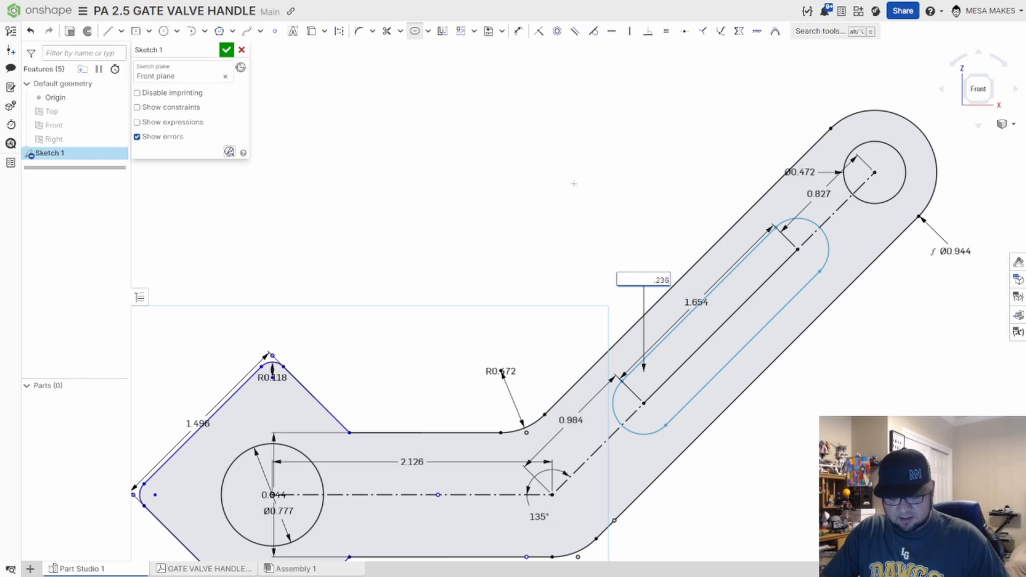
{"action": "type", "text": "*2"}
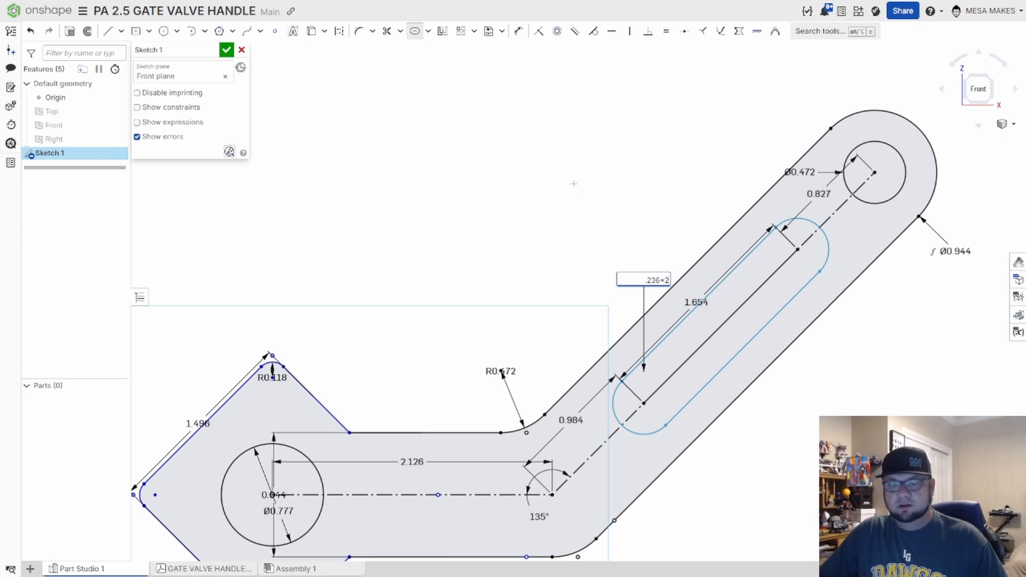
{"action": "key", "text": "Return"}
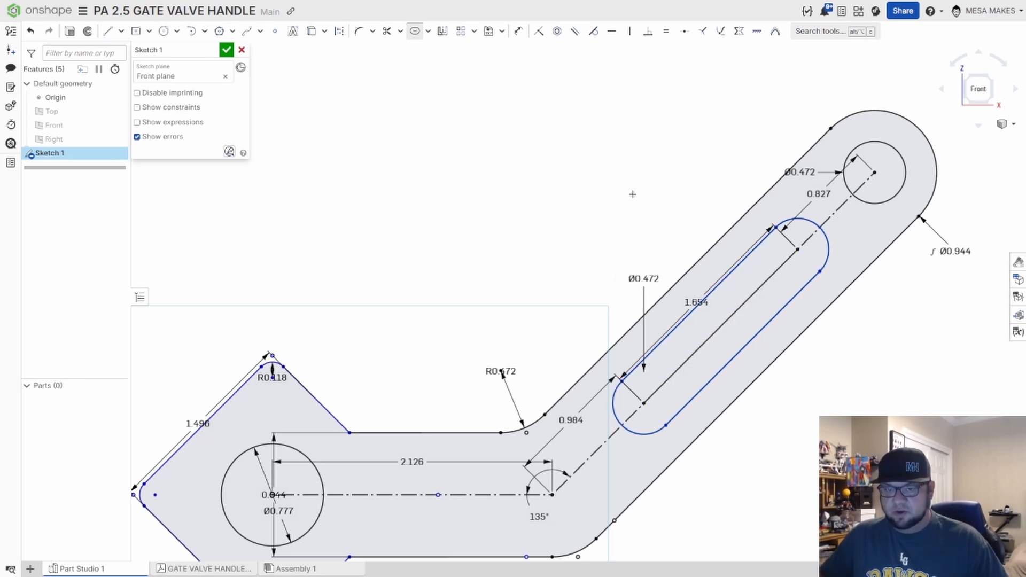
{"action": "key", "text": "Escape"}
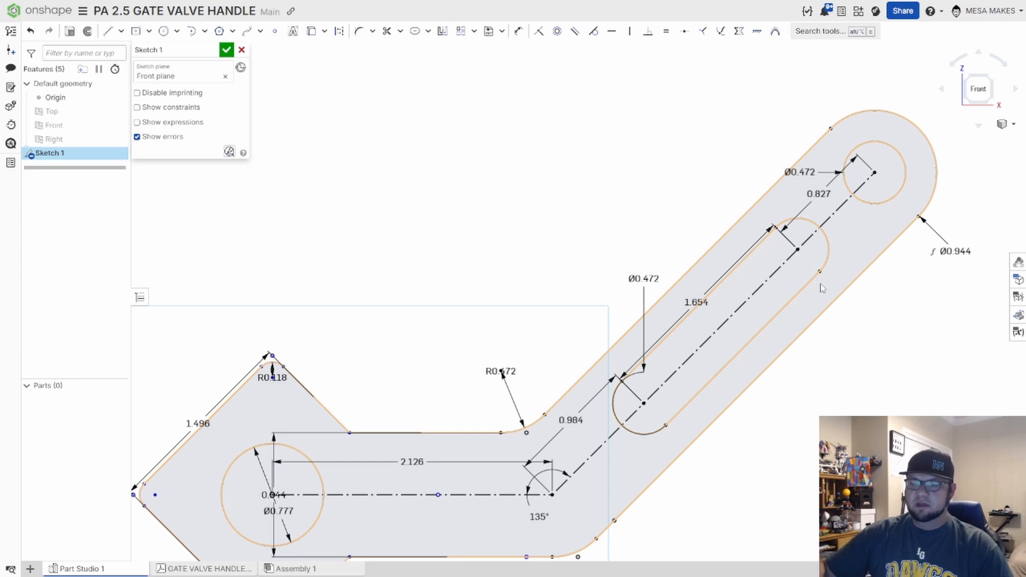
{"action": "scroll", "coordinate": [822, 304], "scroll_direction": "down", "scroll_amount": 2}
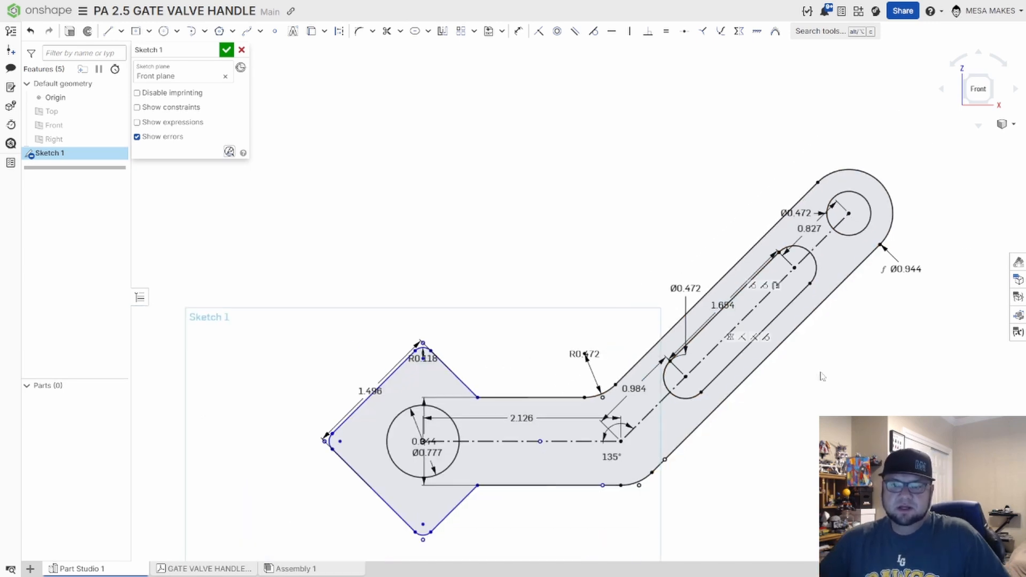
Accept and close the completed gate valve handle sketch on the front plane.
{"action": "scroll", "coordinate": [704, 314], "scroll_direction": "down", "scroll_amount": 1}
{"action": "scroll", "coordinate": [703, 315], "scroll_direction": "up", "scroll_amount": 1}
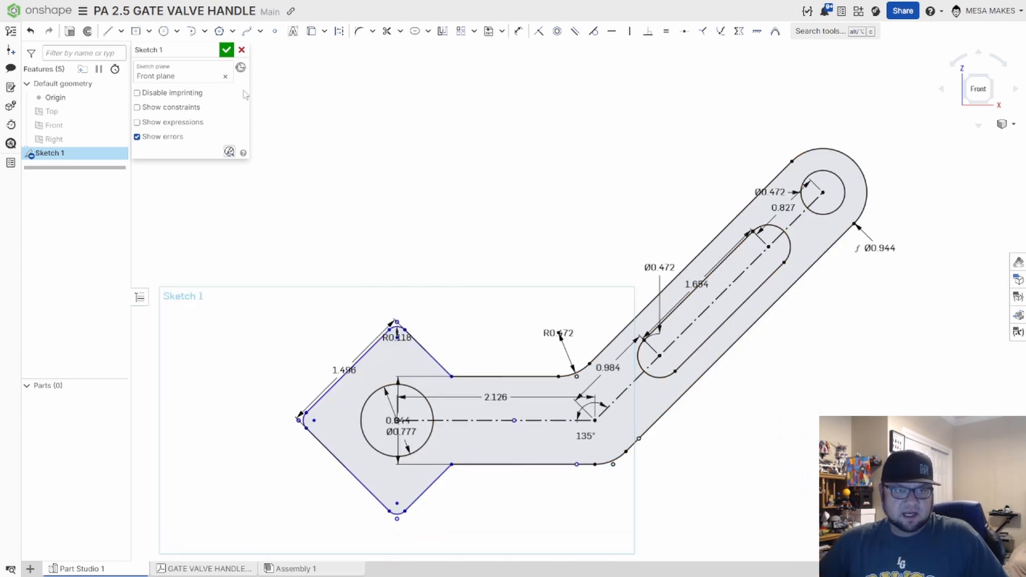
{"action": "left_click", "coordinate": [227, 50]}
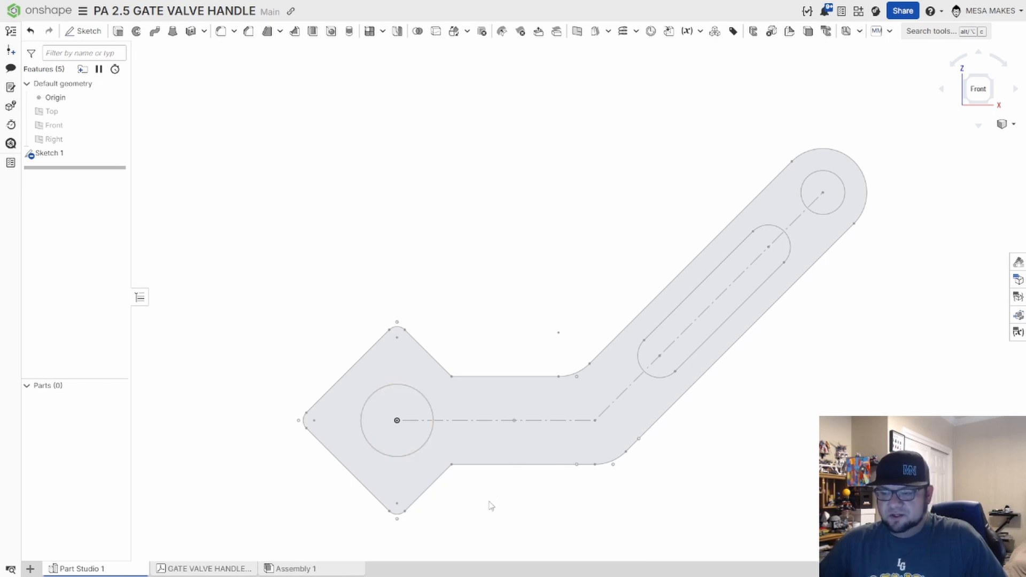
Select the handle's sketch region around the holes and slot, and compare it with the shaded shape in the reference drawing.
{"action": "left_click", "coordinate": [531, 439]}
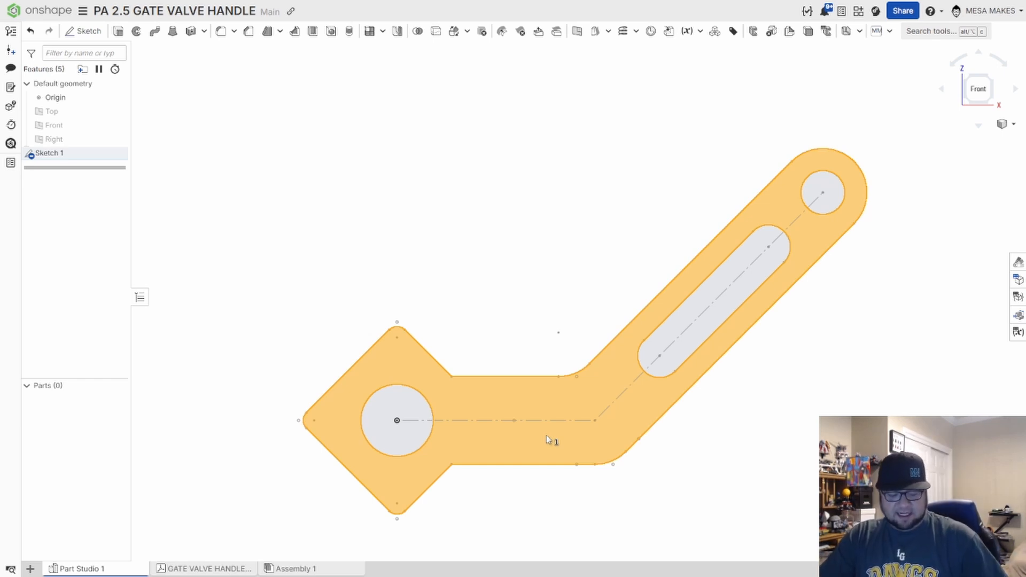
{"action": "left_click", "coordinate": [231, 571]}
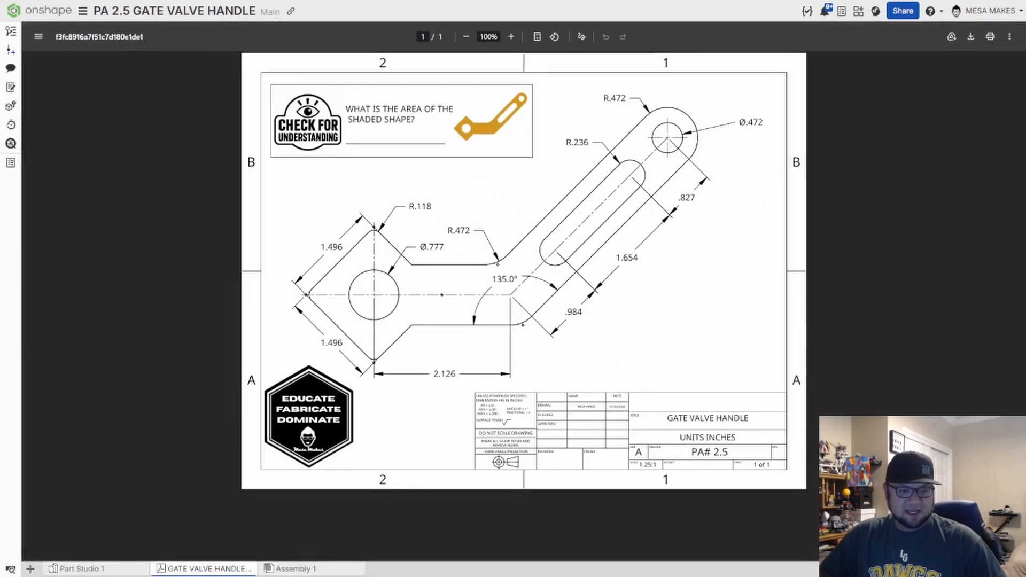
{"action": "left_click", "coordinate": [104, 570]}
{"action": "left_click", "coordinate": [471, 408]}
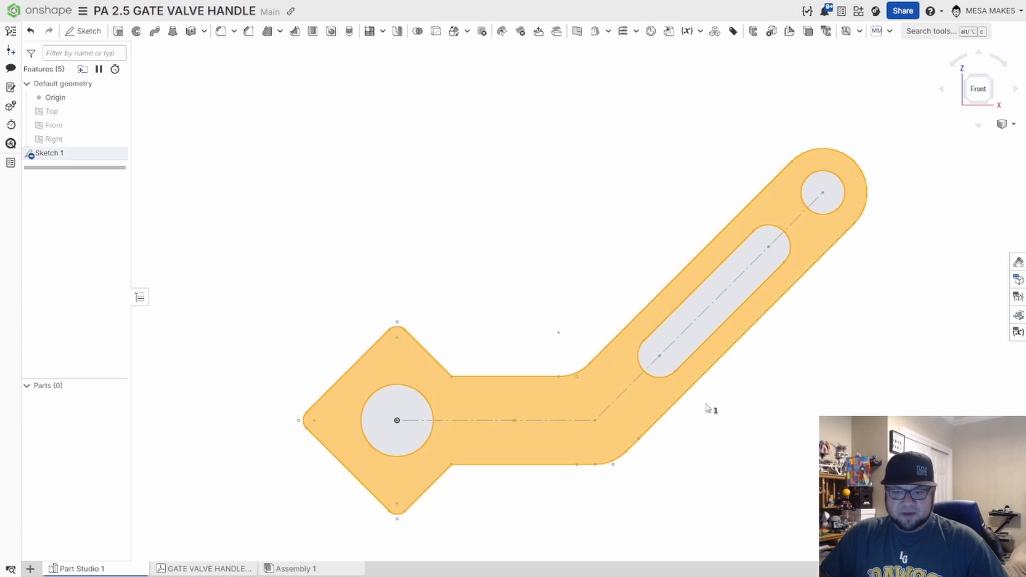
{"action": "middle_click_drag", "start_coordinate": [727, 415], "coordinate": [721, 407]}
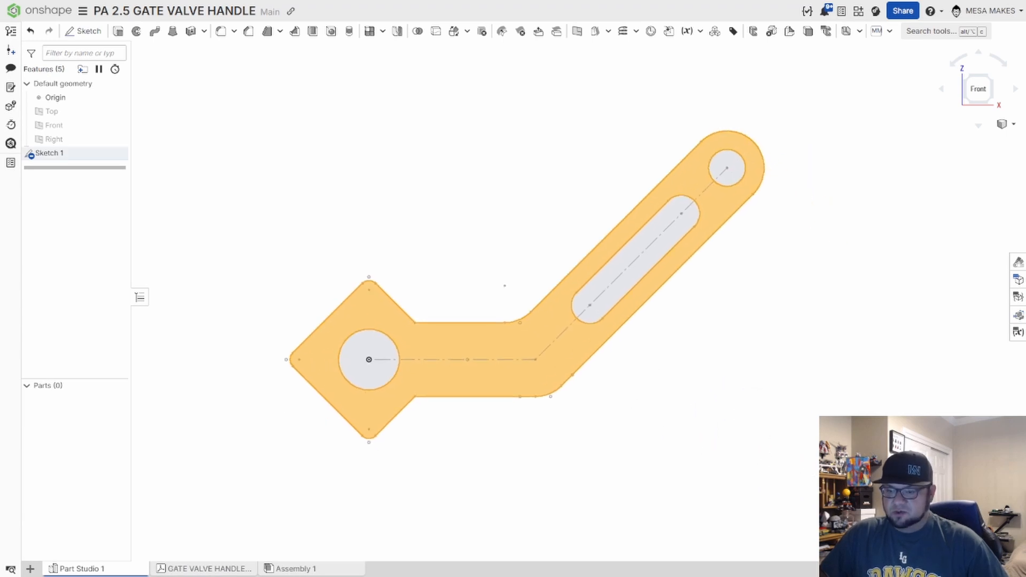